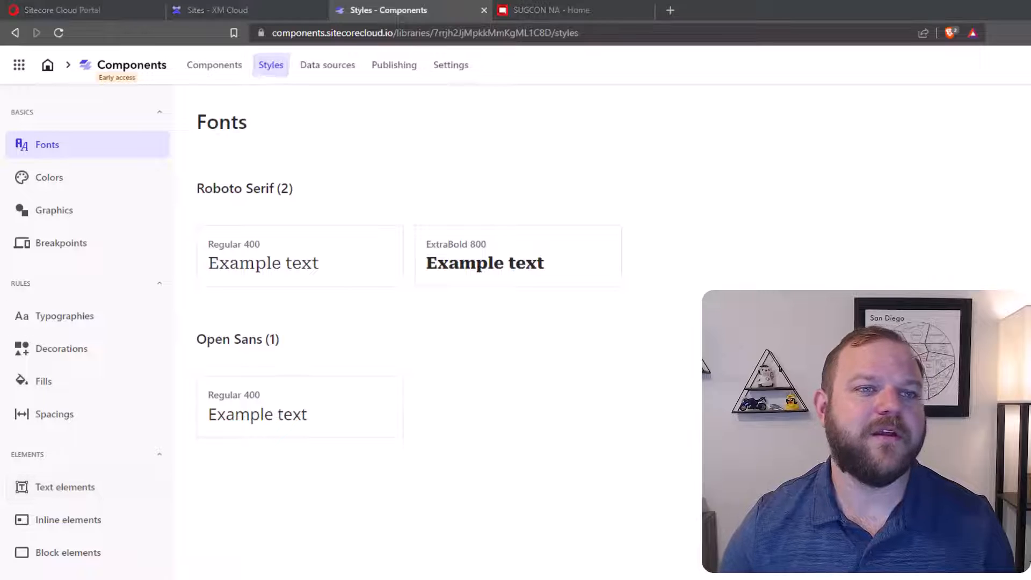
# Create a component named Call To Action in the empty training collection and open it for editing.
pyautogui.click(217, 65)
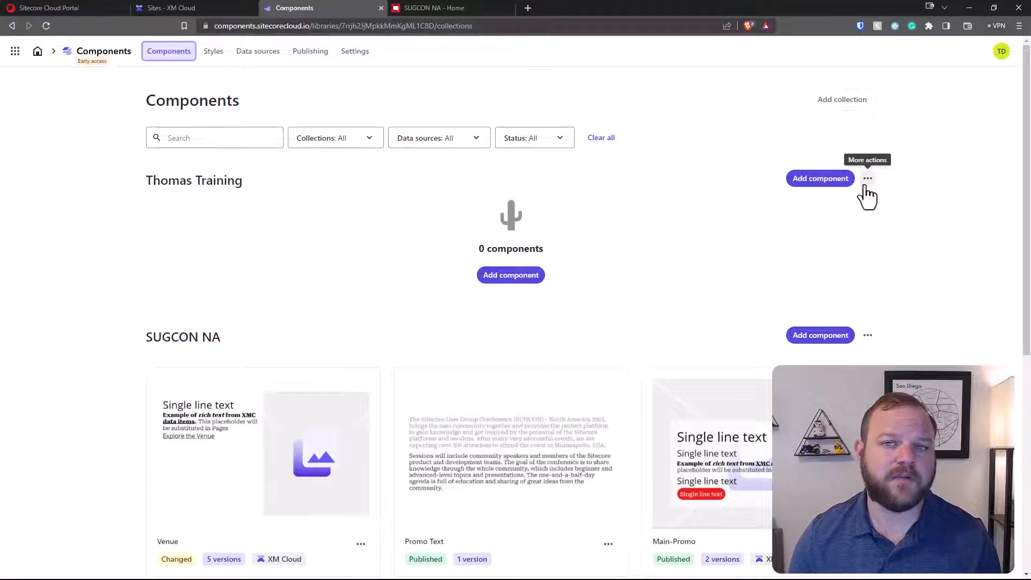
pyautogui.scroll(-4, 590, 269)
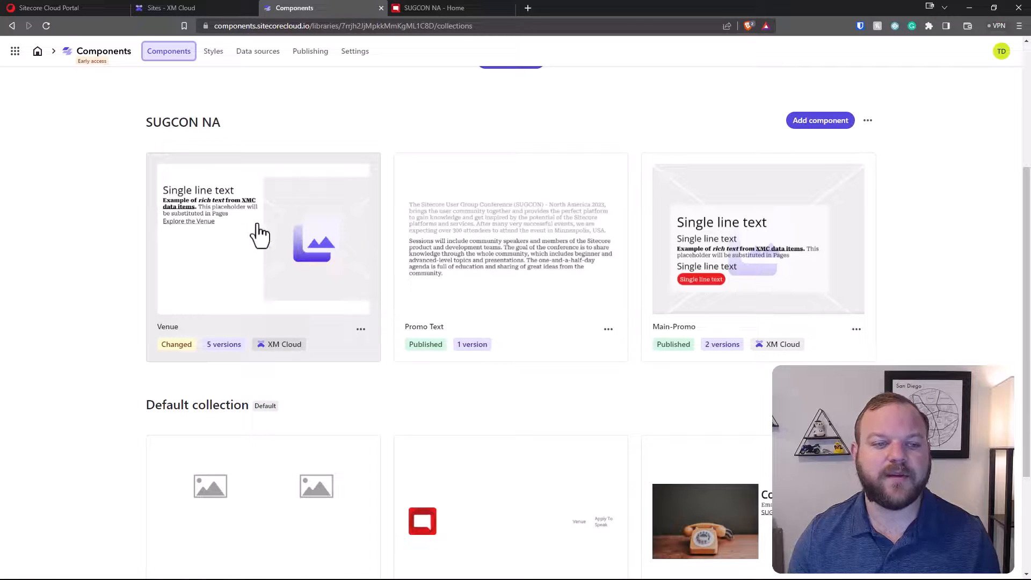
pyautogui.scroll(4, 286, 234)
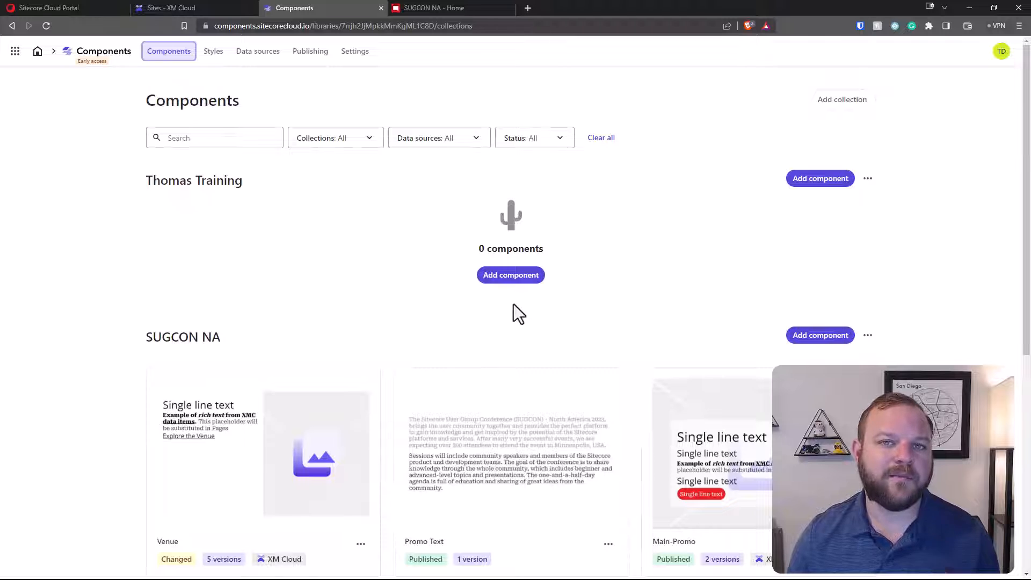
pyautogui.click(514, 281)
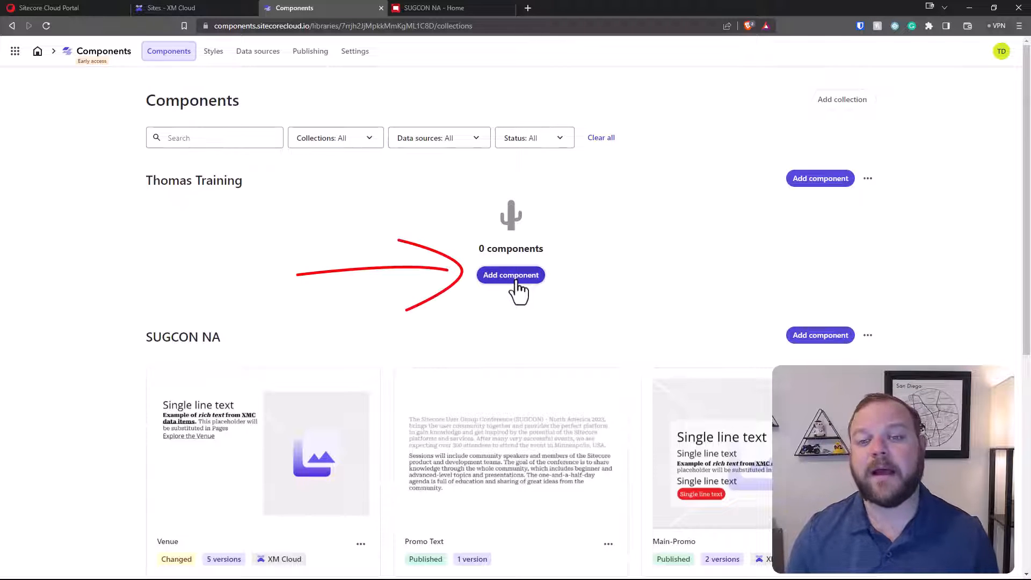
pyautogui.click(219, 403)
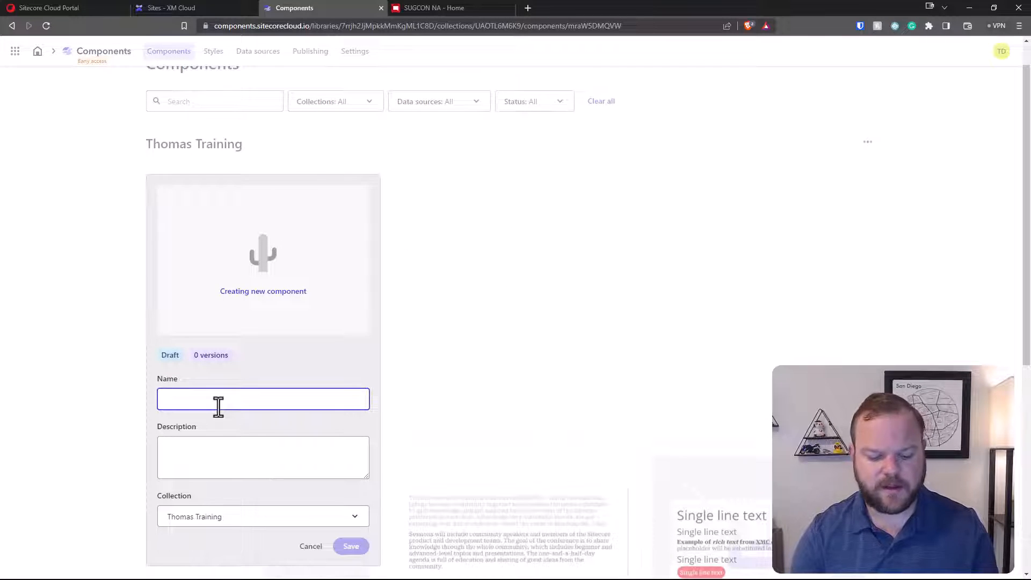
pyautogui.write('Call To Action')
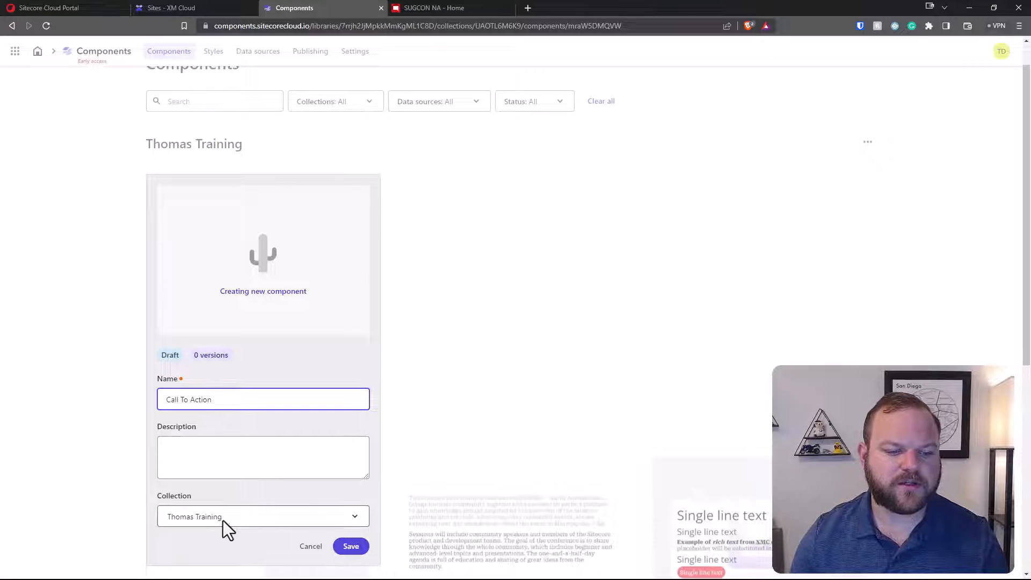
pyautogui.click(350, 547)
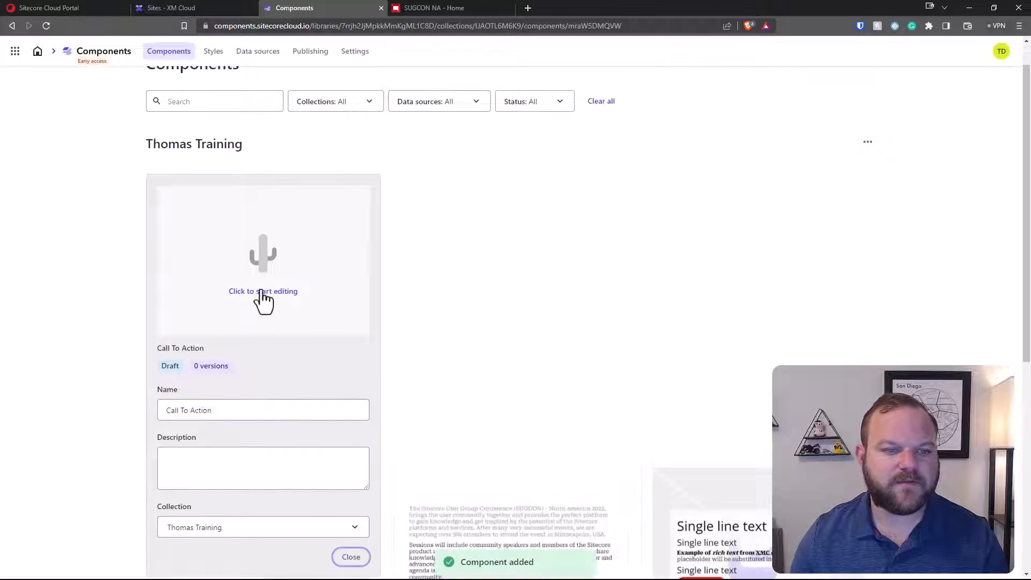
pyautogui.click(261, 292)
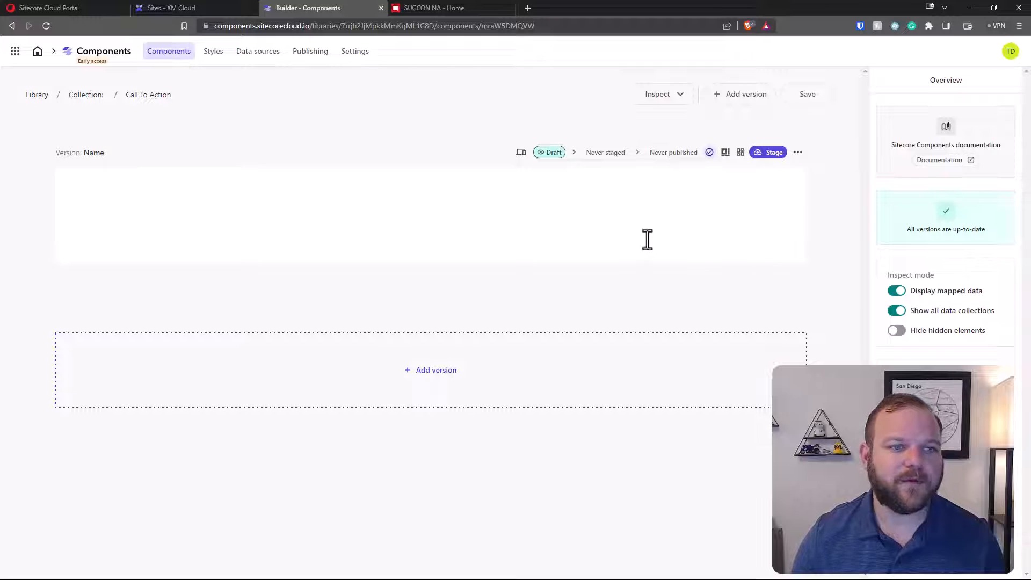
# Append an image element inside the section and resize it to fill only the section's right half.
pyautogui.click(488, 207)
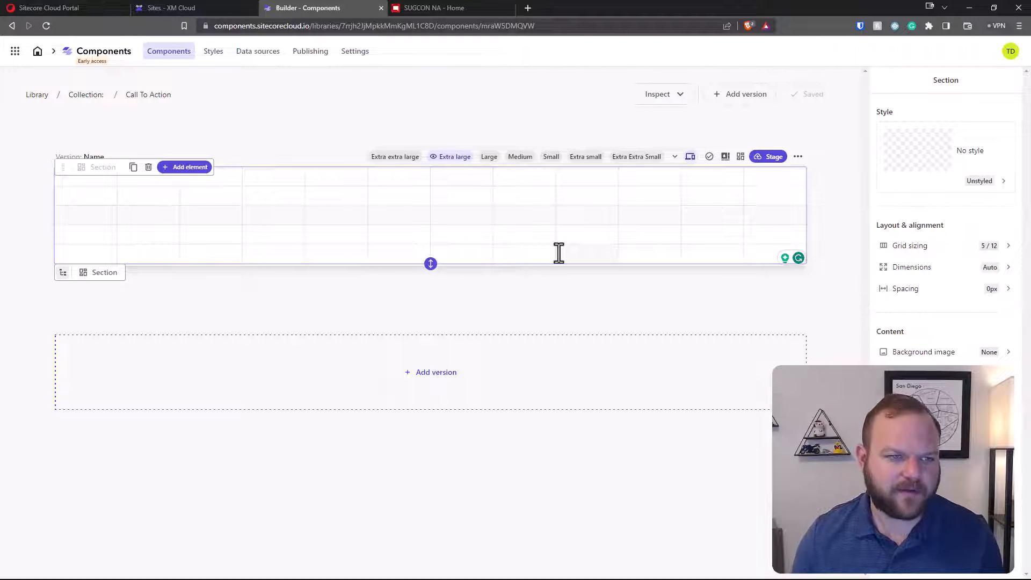
pyautogui.click(167, 170)
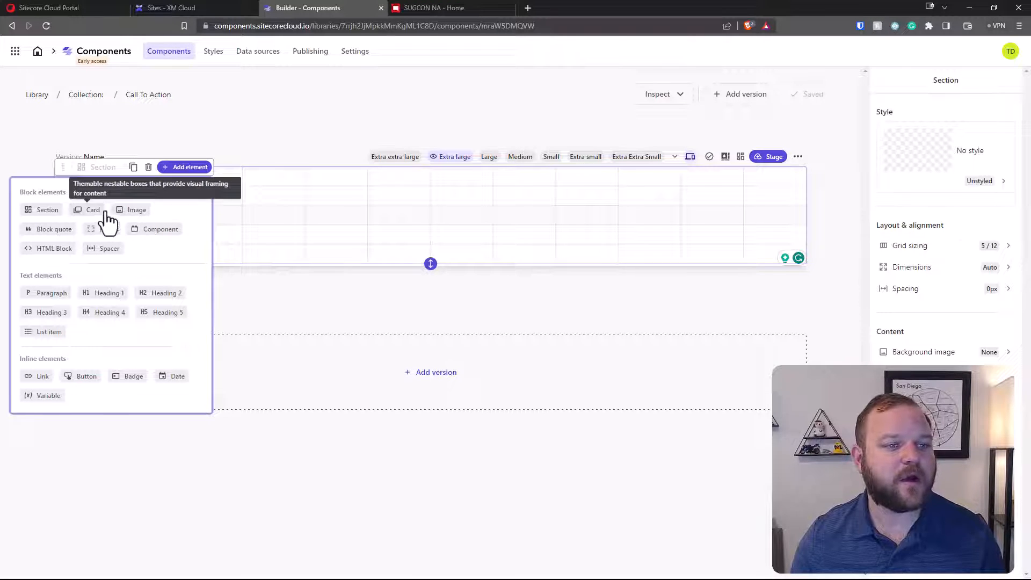
pyautogui.click(132, 213)
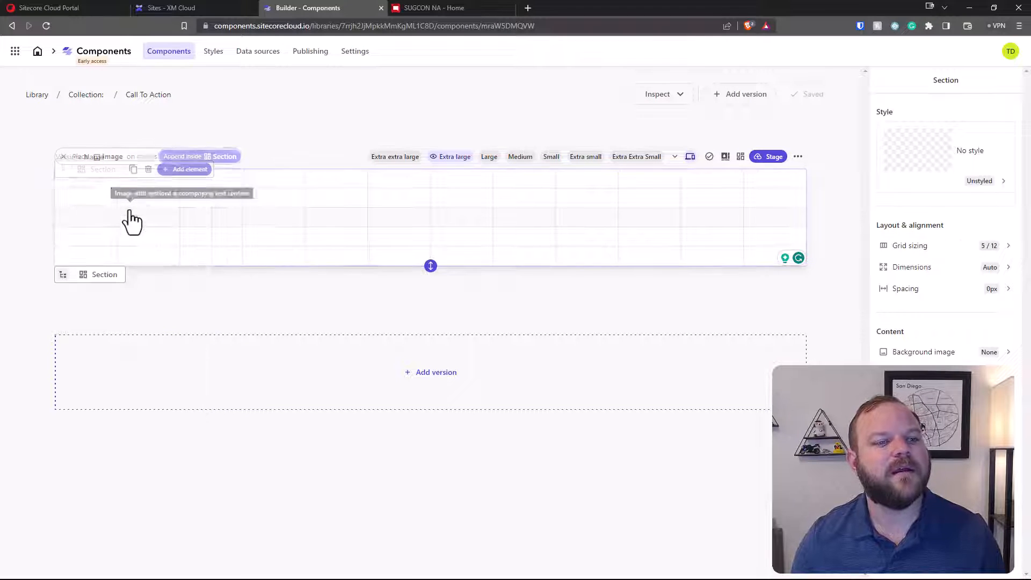
pyautogui.click(209, 161)
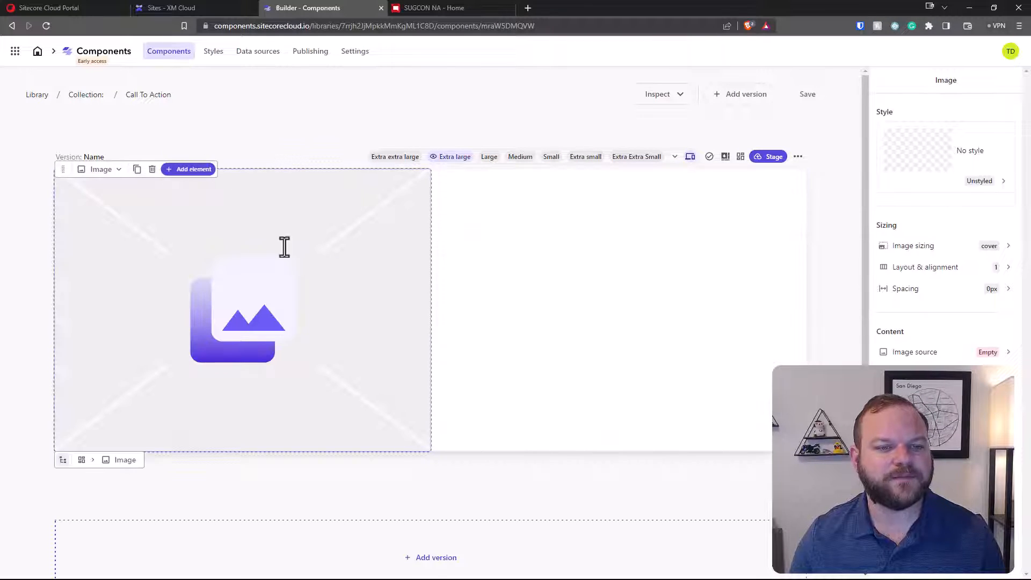
pyautogui.moveTo(430, 237); pyautogui.dragTo(777, 240)
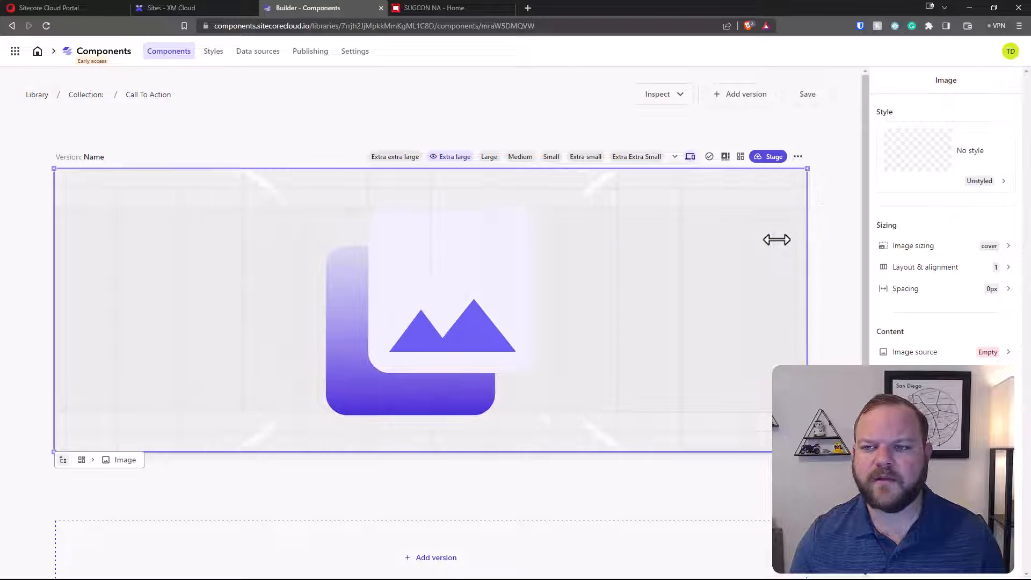
pyautogui.moveTo(52, 252); pyautogui.dragTo(450, 264)
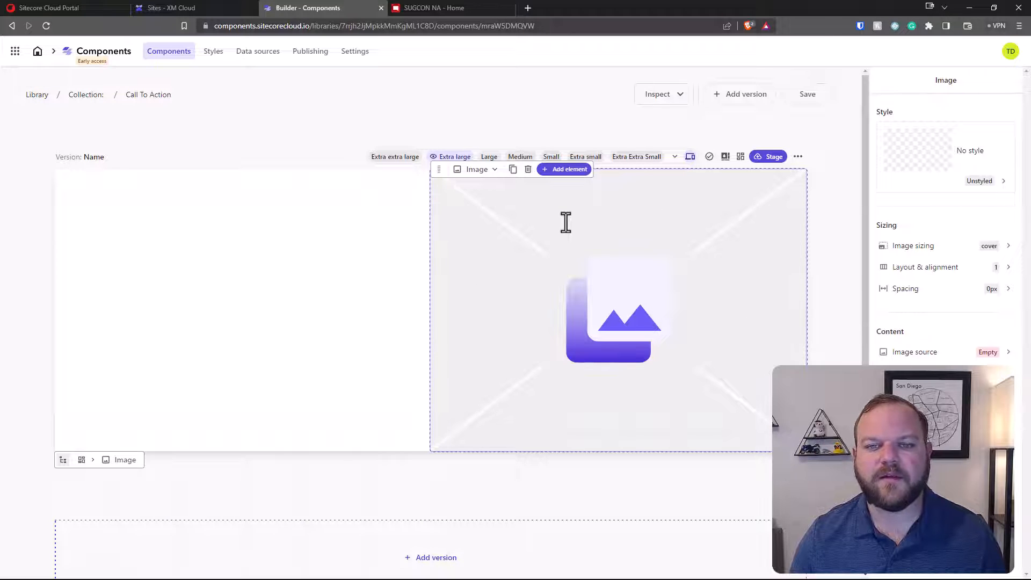
# Append a card element inside the section, beside the image.
pyautogui.click(122, 219)
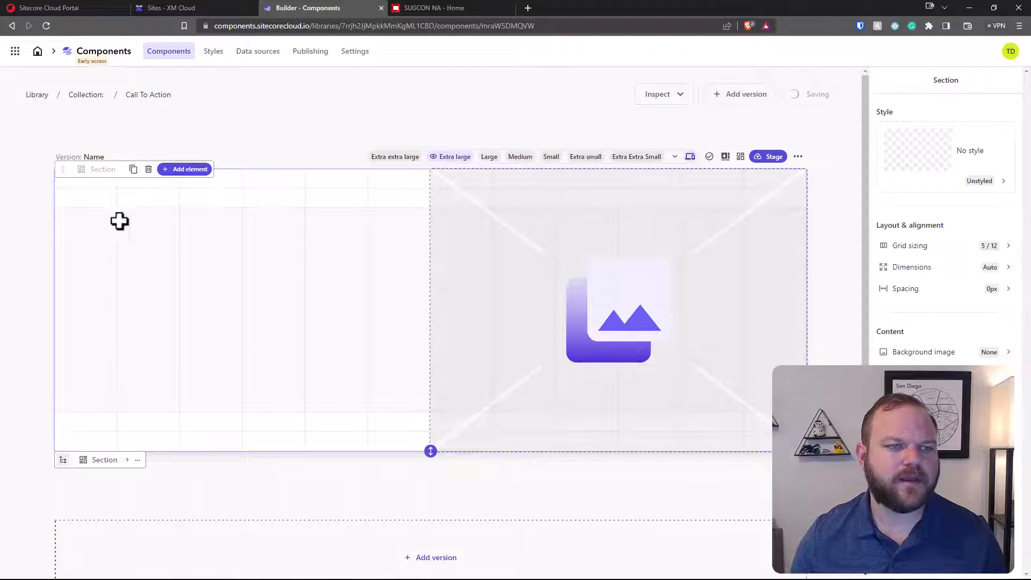
pyautogui.click(167, 170)
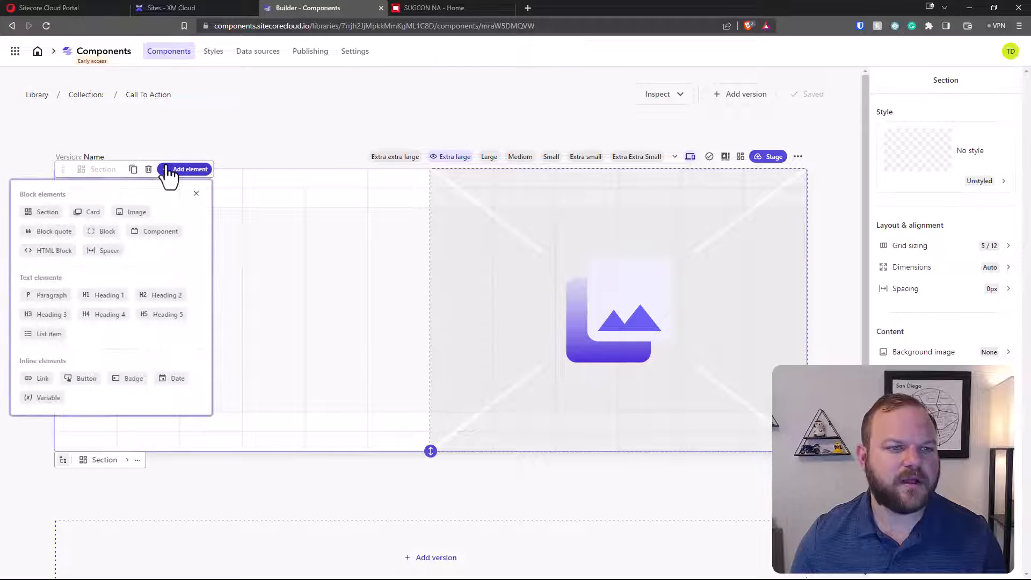
pyautogui.click(94, 213)
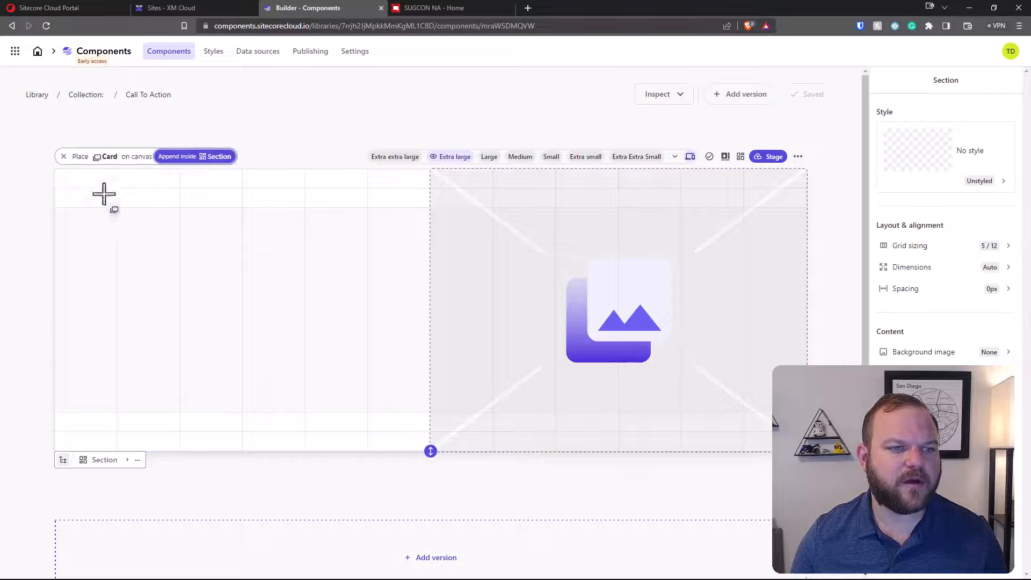
pyautogui.click(194, 160)
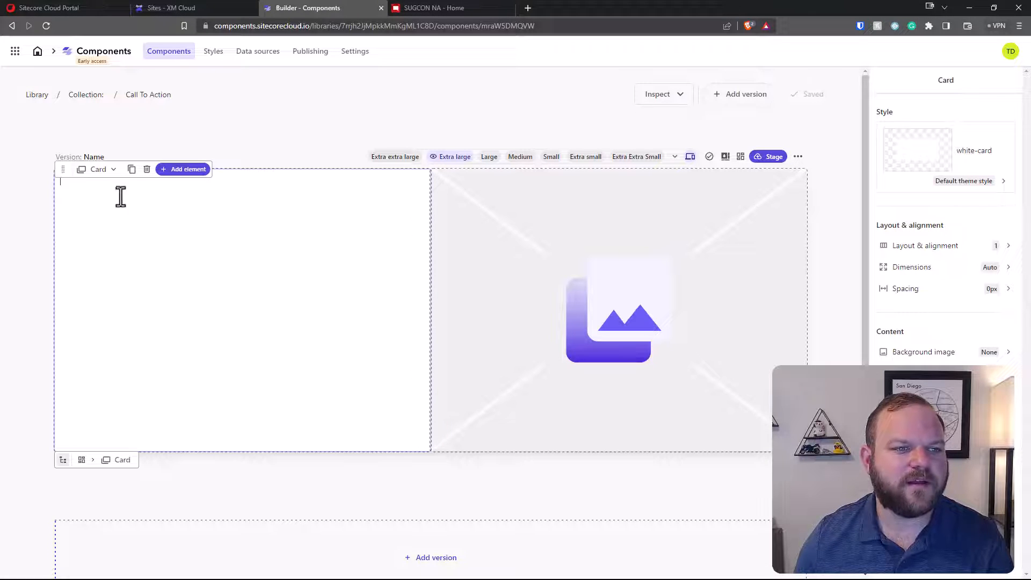
# Append a Heading 2 element inside the card.
pyautogui.click(181, 171)
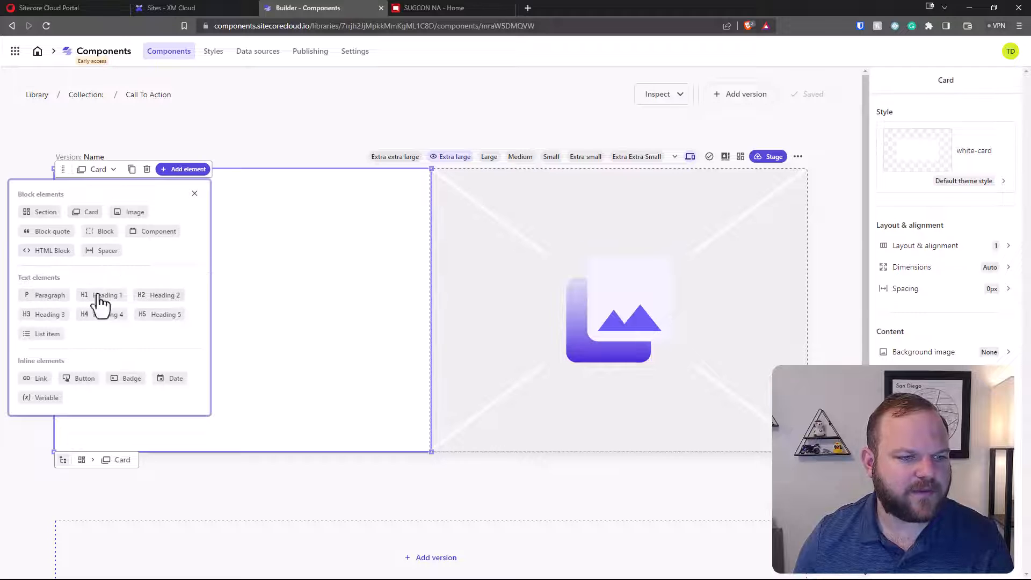
pyautogui.click(167, 300)
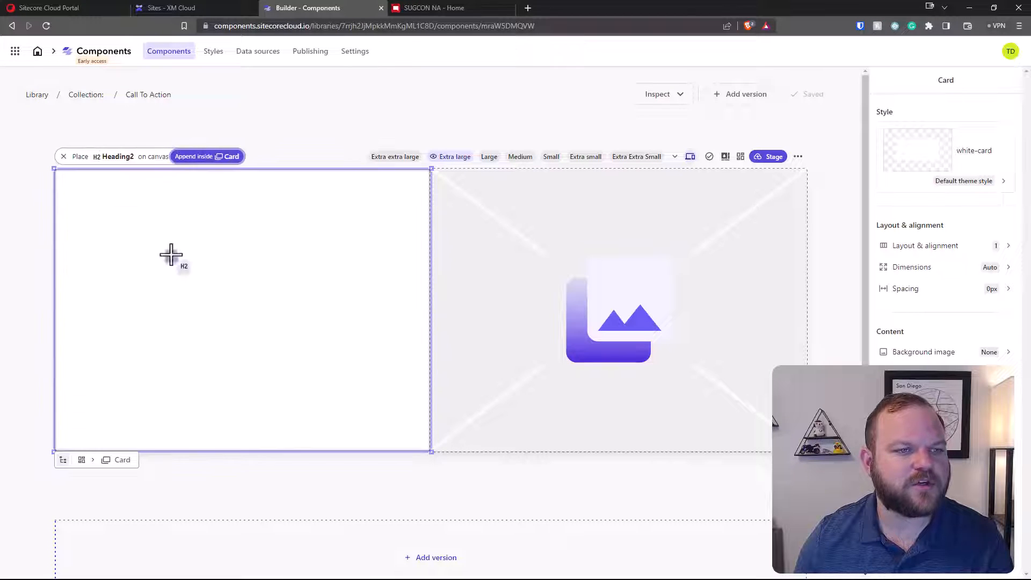
pyautogui.click(197, 170)
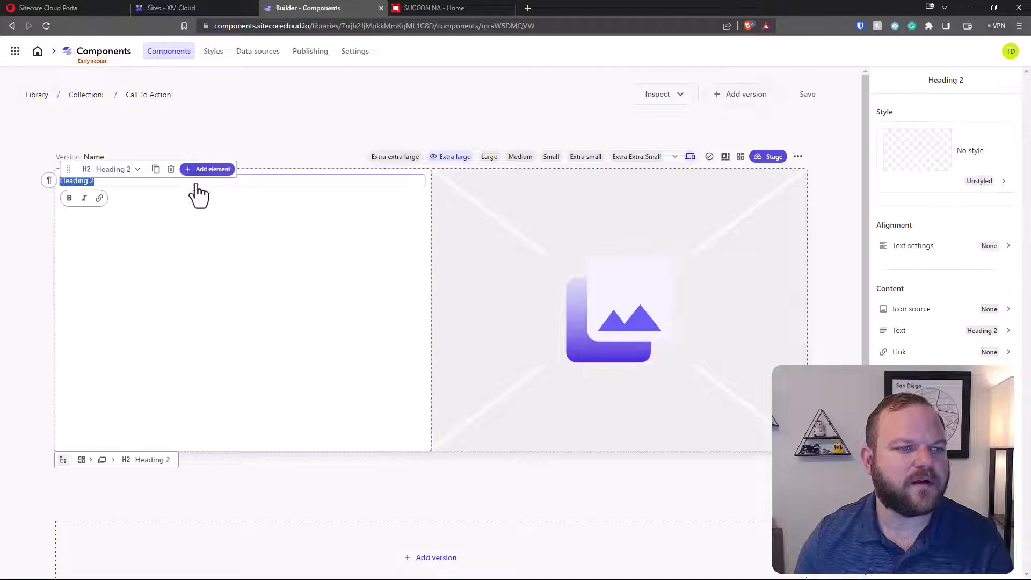
pyautogui.click(141, 177)
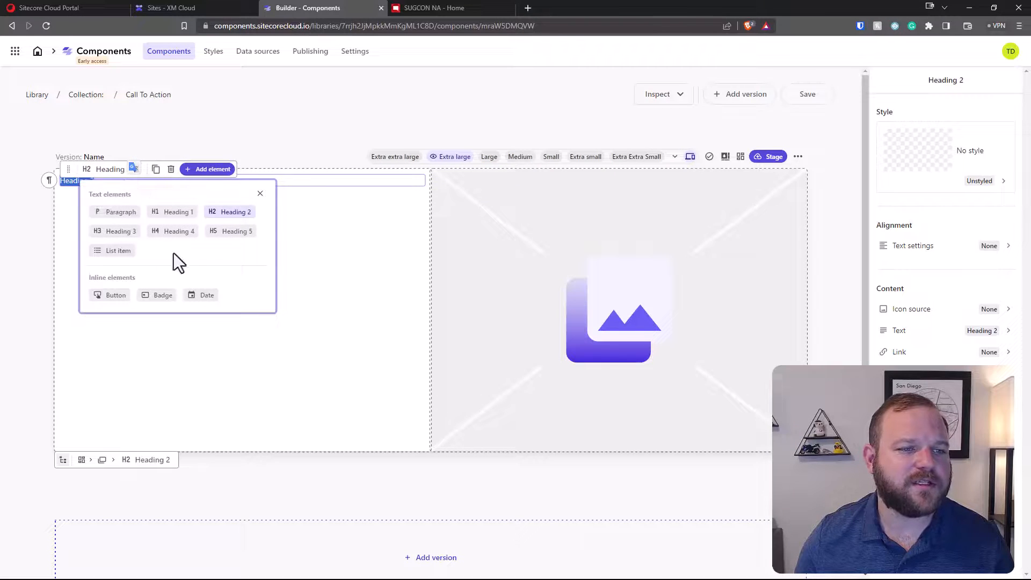
pyautogui.click(289, 209)
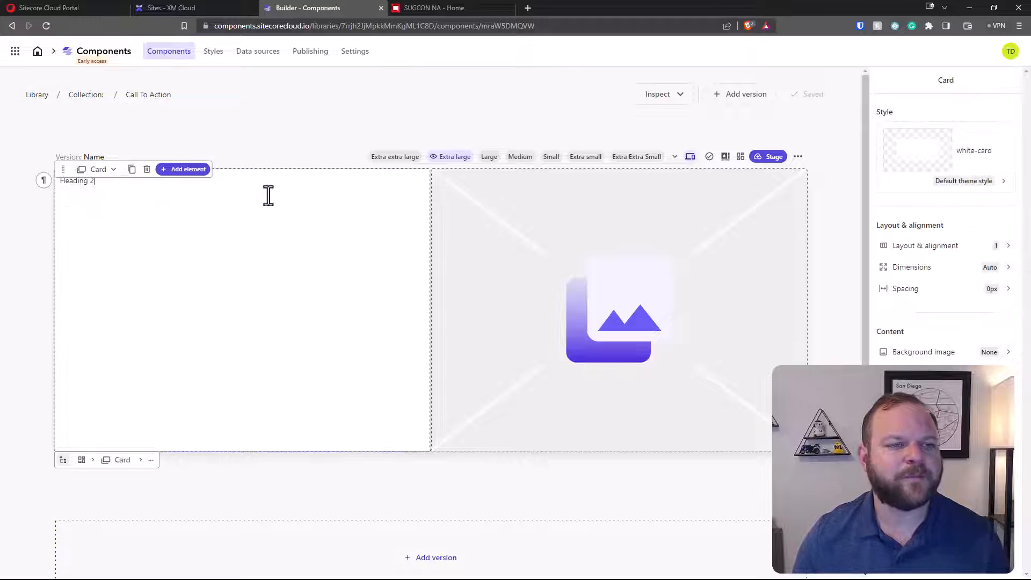
# Replace the card heading's placeholder text with "Raddison Blu Mall of America".
pyautogui.click(98, 187)
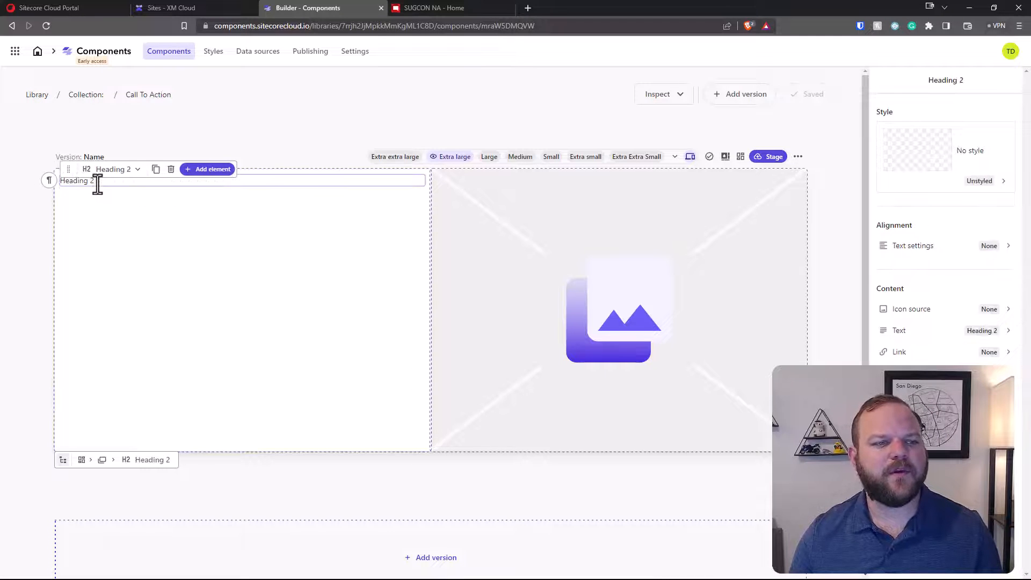
pyautogui.moveTo(97, 186); pyautogui.dragTo(53, 193)
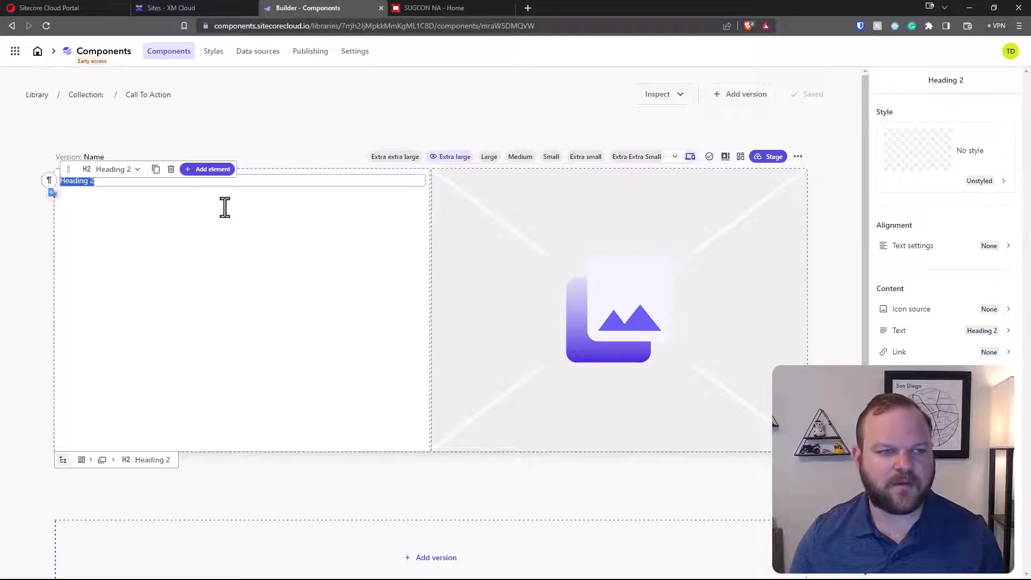
pyautogui.write('Raddison Blu Mall of America')
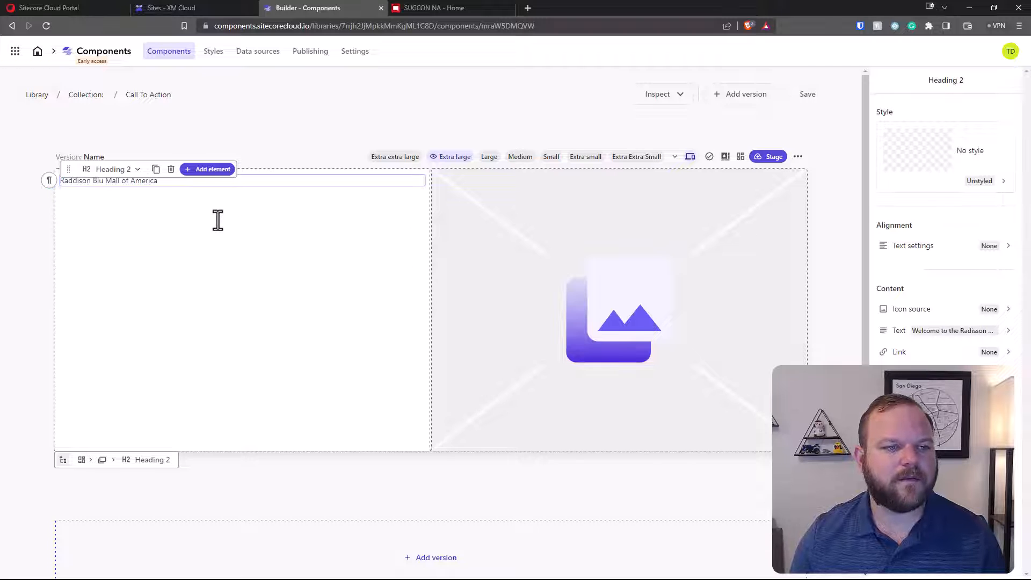
# Apply the default Heading 2 style from all elements to the card's heading.
pyautogui.click(180, 197)
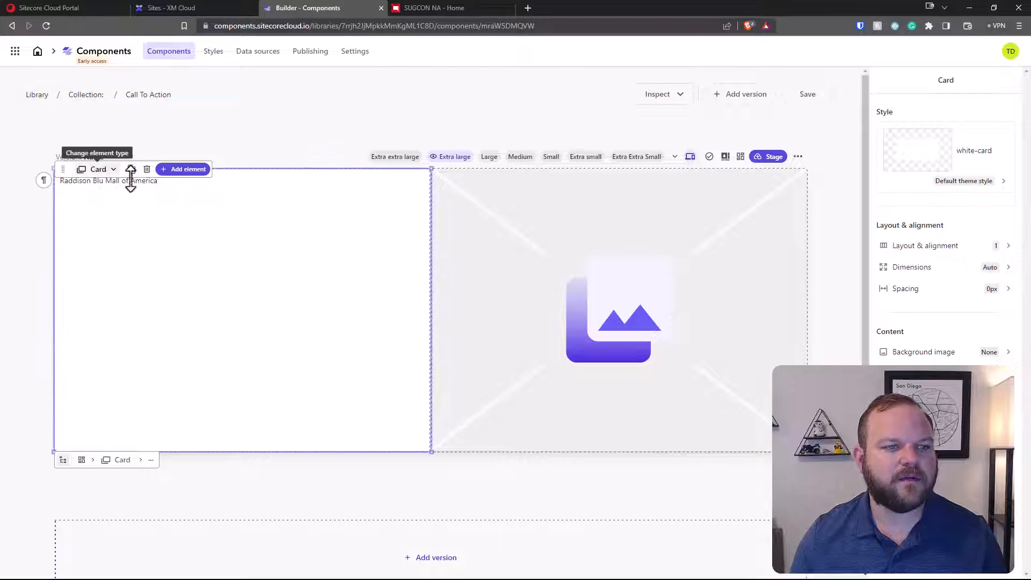
pyautogui.click(233, 183)
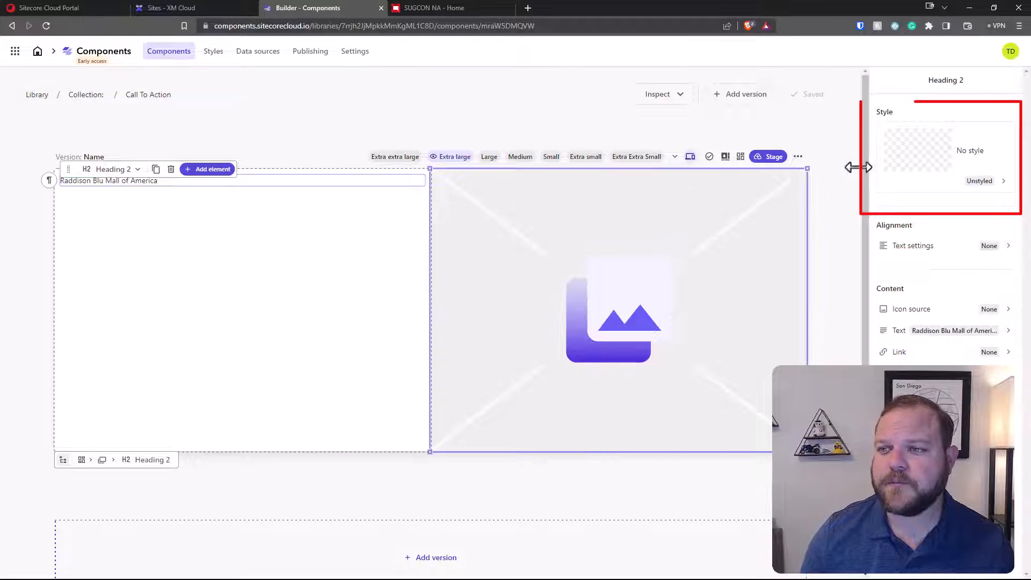
pyautogui.click(949, 176)
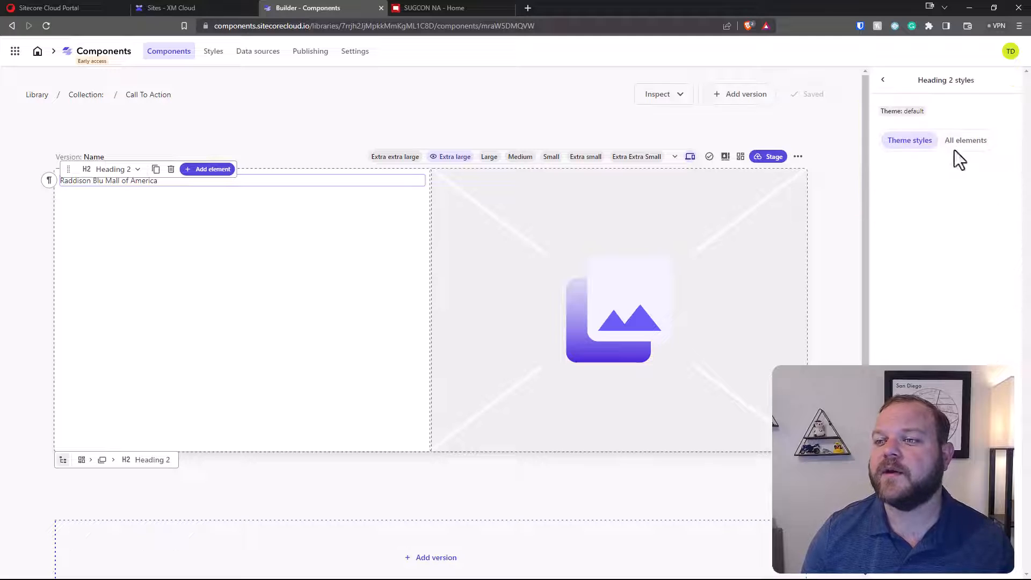
pyautogui.click(960, 150)
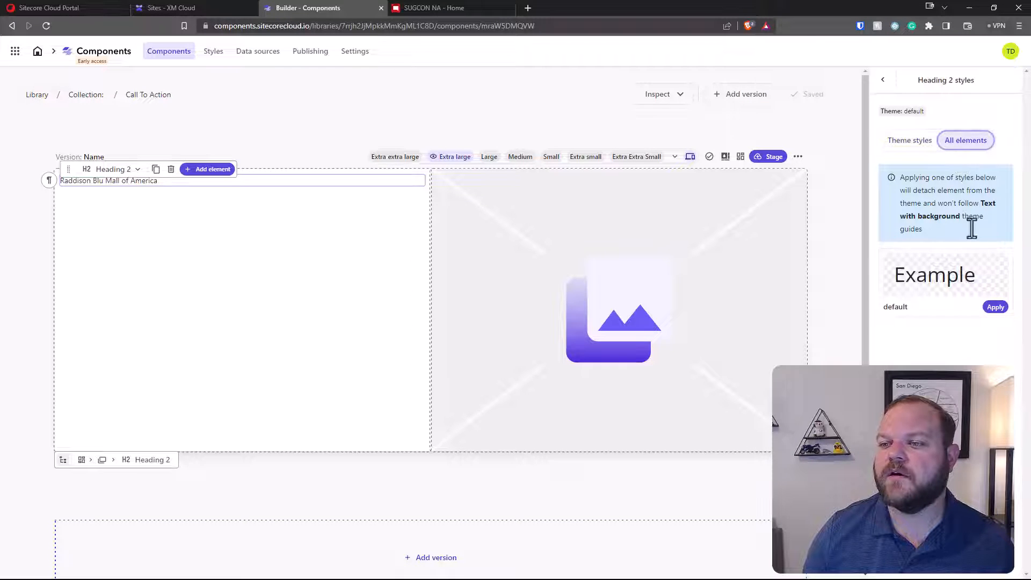
pyautogui.click(995, 308)
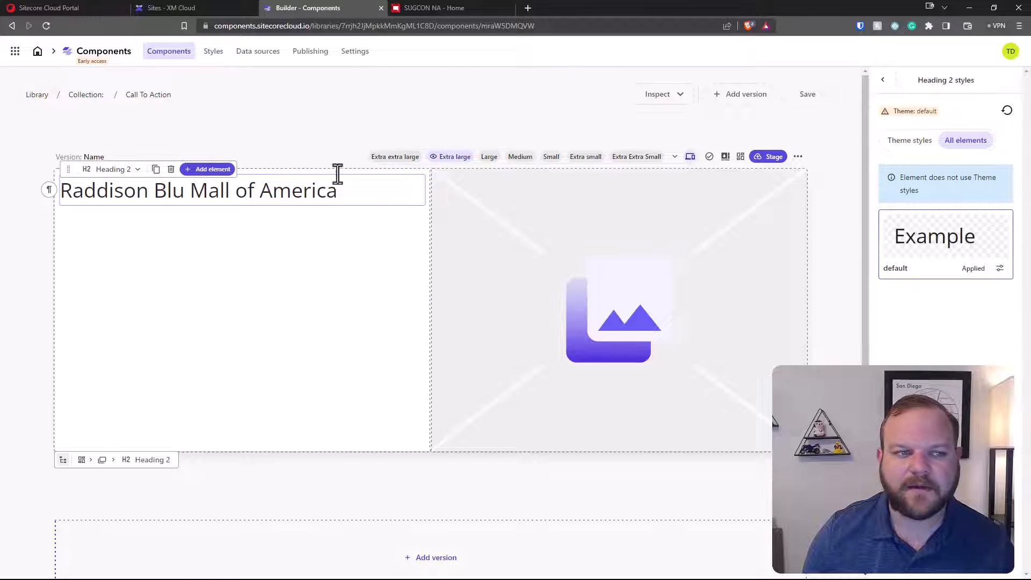
# Add a paragraph element to the card directly below the heading.
pyautogui.click(289, 259)
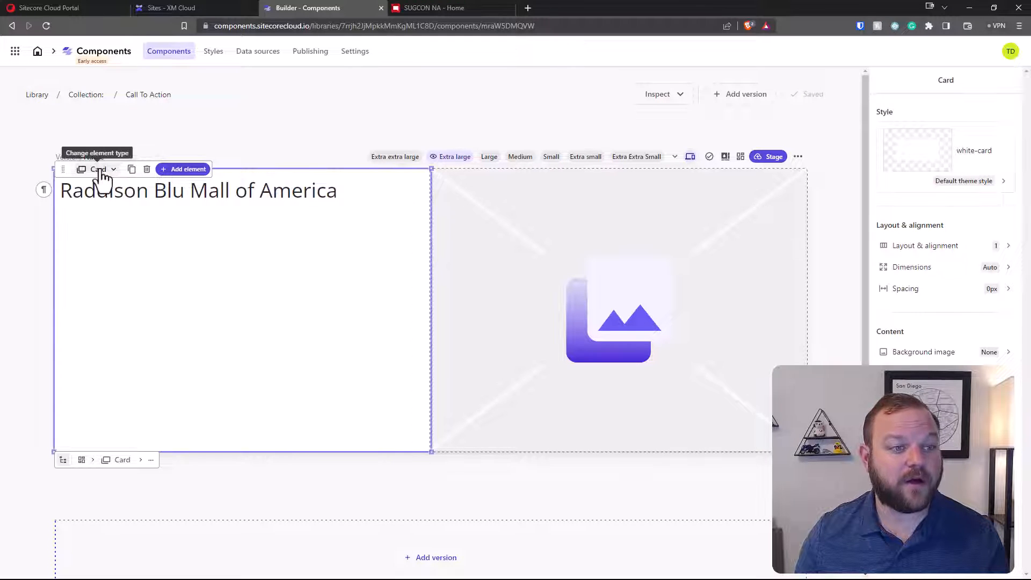
pyautogui.click(188, 169)
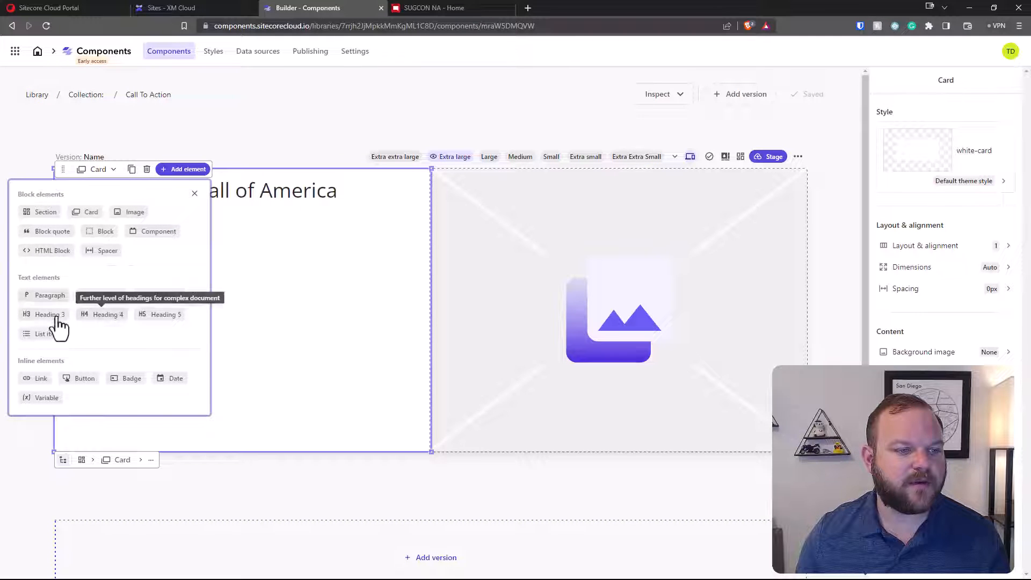
pyautogui.click(49, 295)
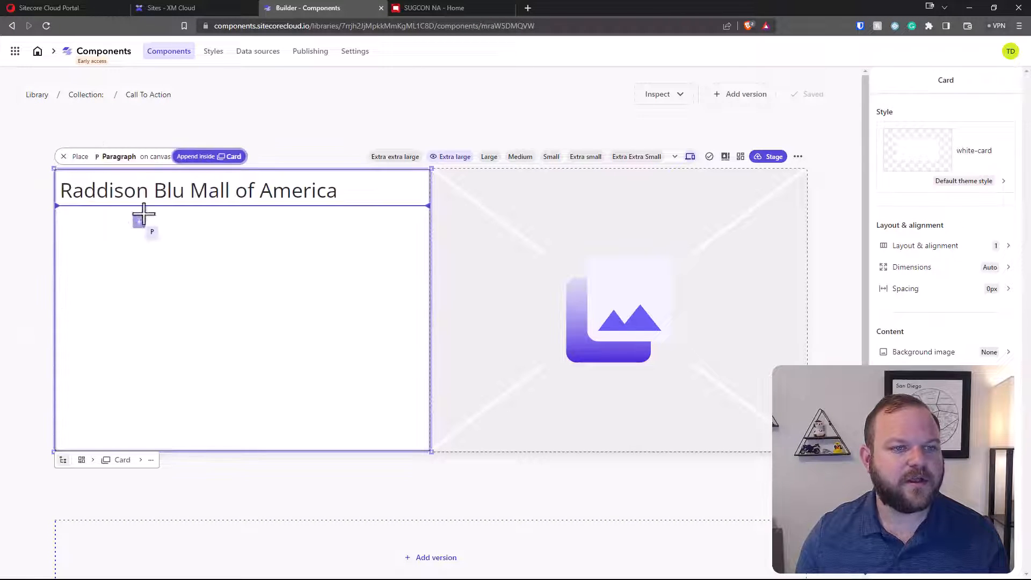
pyautogui.click(144, 214)
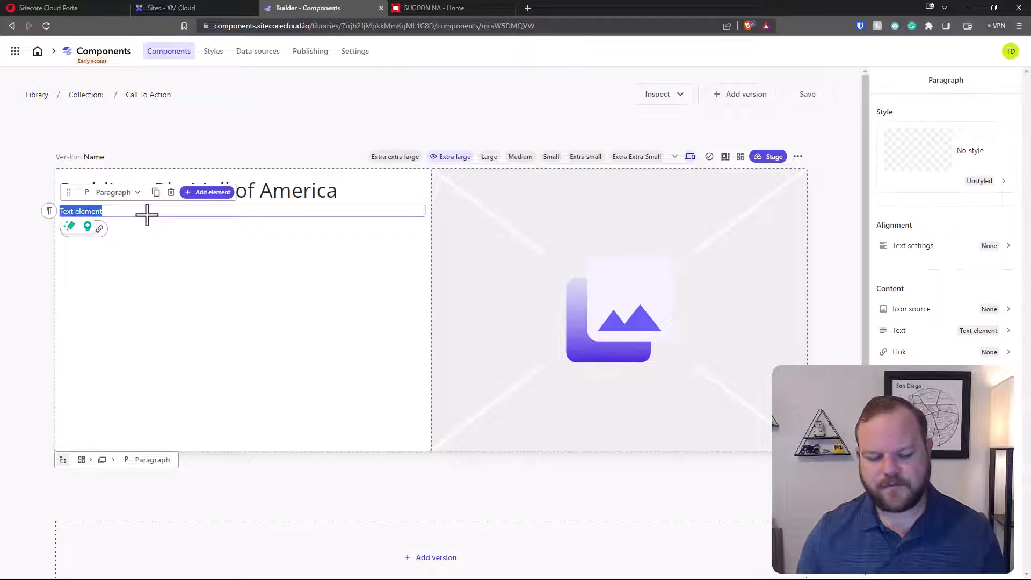
# Replace the paragraph's placeholder with the Radisson Blu Mall of America welcome text and apply the small paragraph style from all elements.
pyautogui.press('super+v')
pyautogui.click(183, 246)
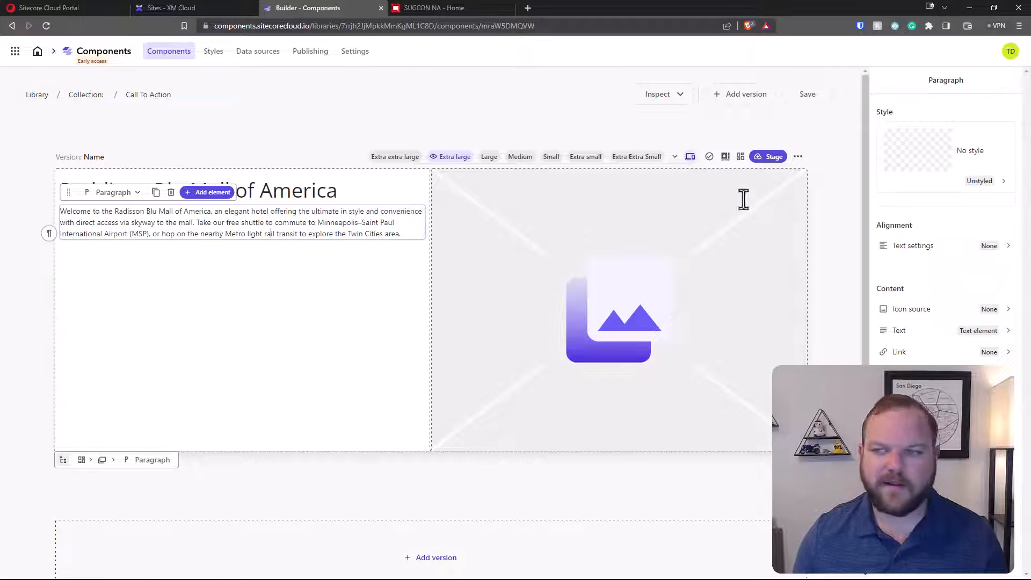
pyautogui.click(921, 175)
pyautogui.click(959, 139)
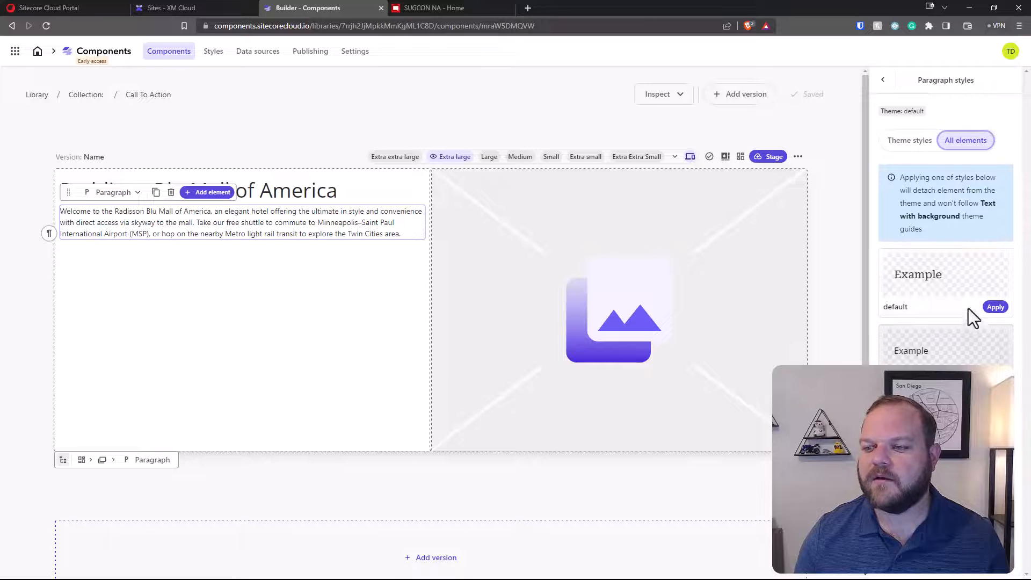
pyautogui.click(995, 307)
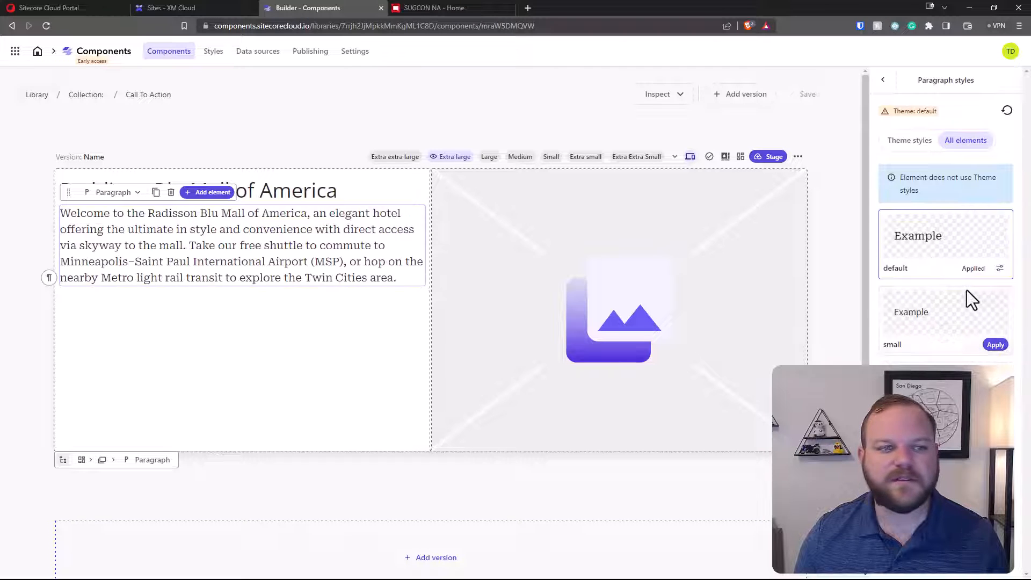
pyautogui.click(996, 345)
# Add a Heading 4 element at the end of the card with the text "Explore The Venue".
pyautogui.click(343, 296)
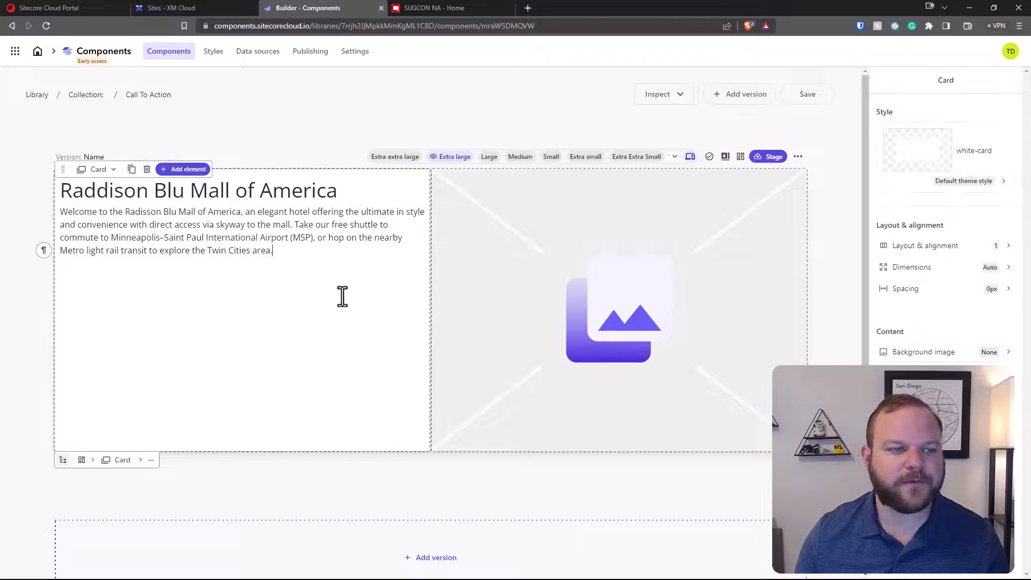
pyautogui.press('Return')
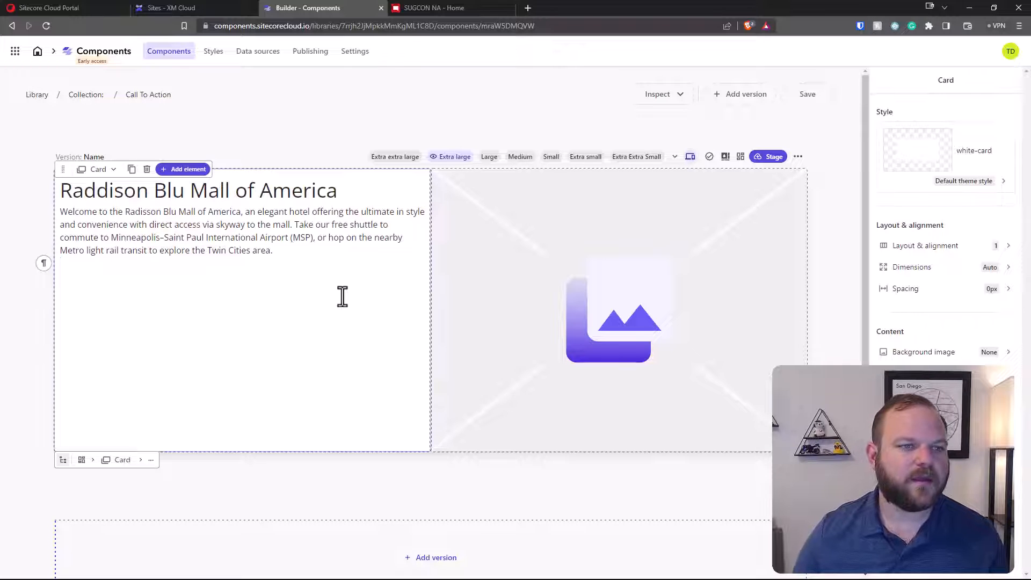
pyautogui.click(198, 173)
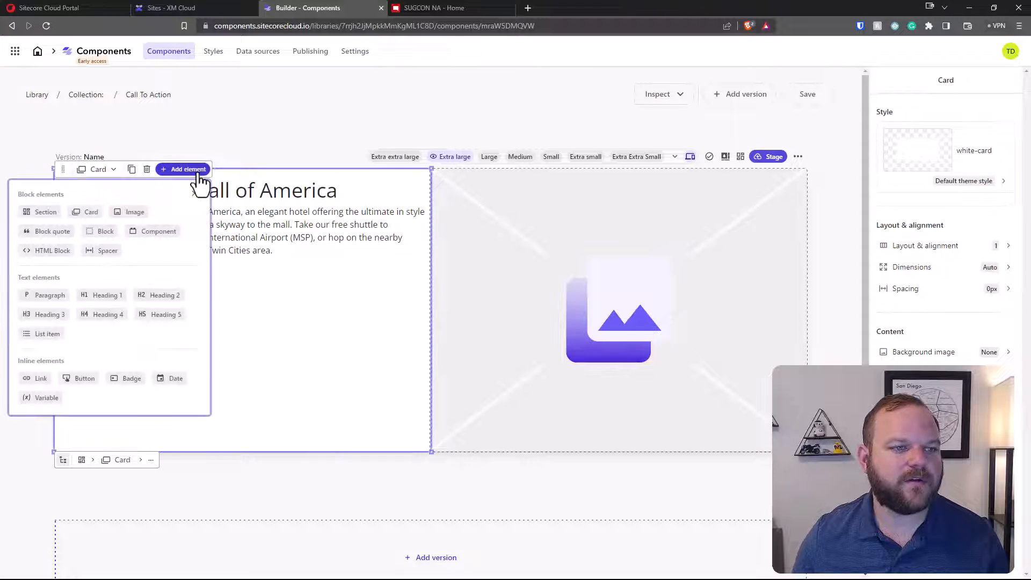
pyautogui.click(102, 316)
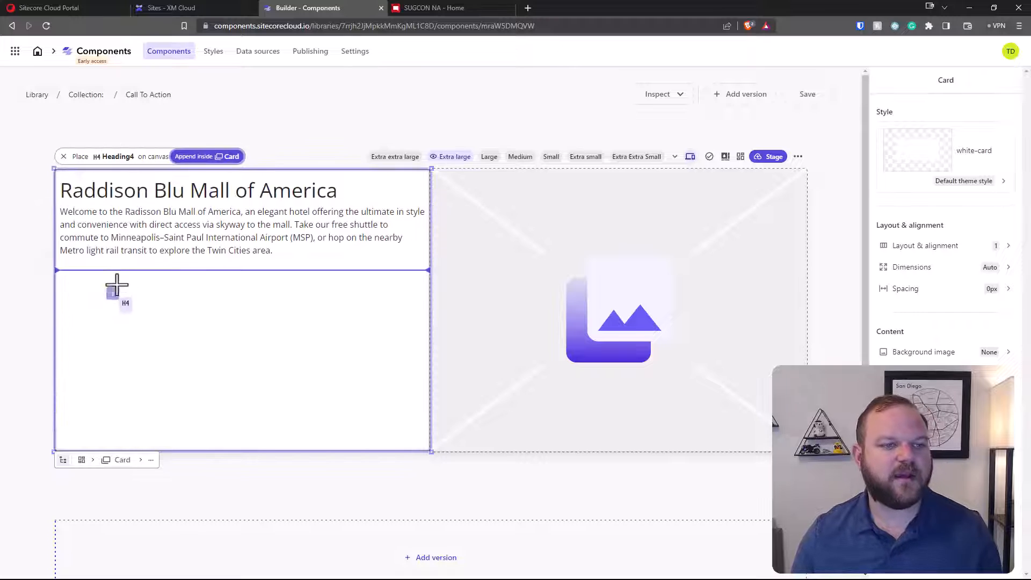
pyautogui.click(120, 272)
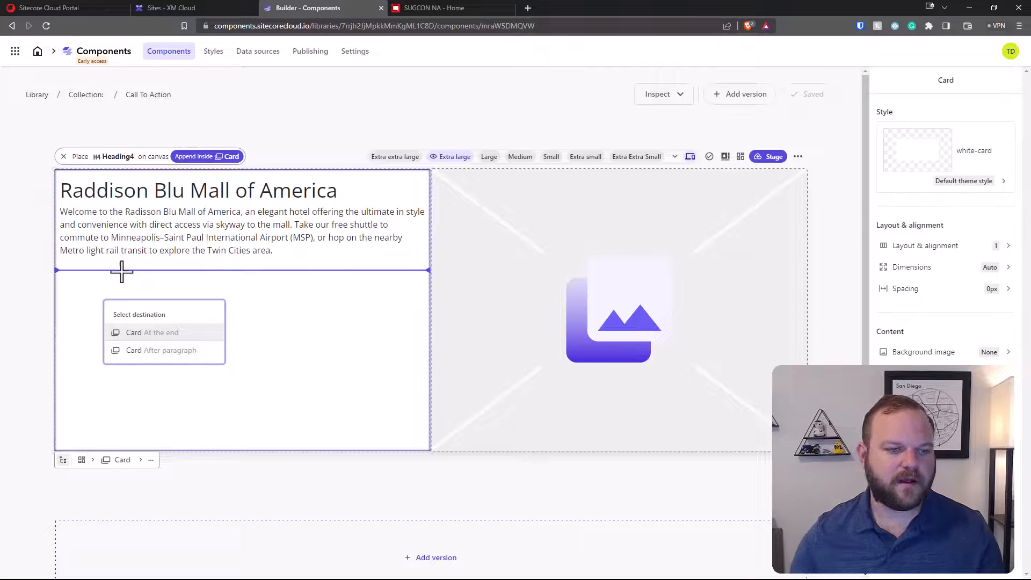
pyautogui.click(152, 324)
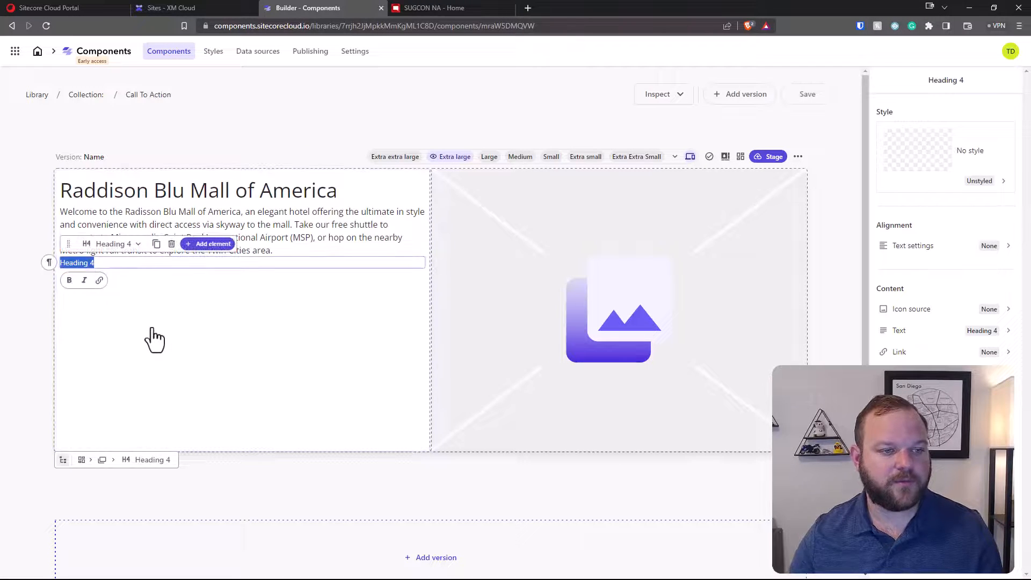
pyautogui.write('Explore The ')
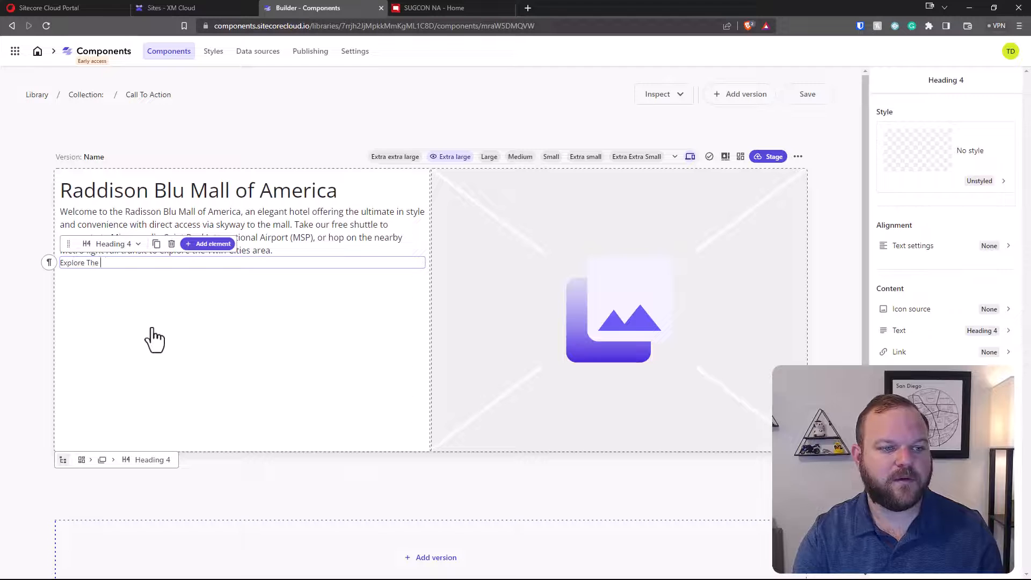
pyautogui.write('Venue')
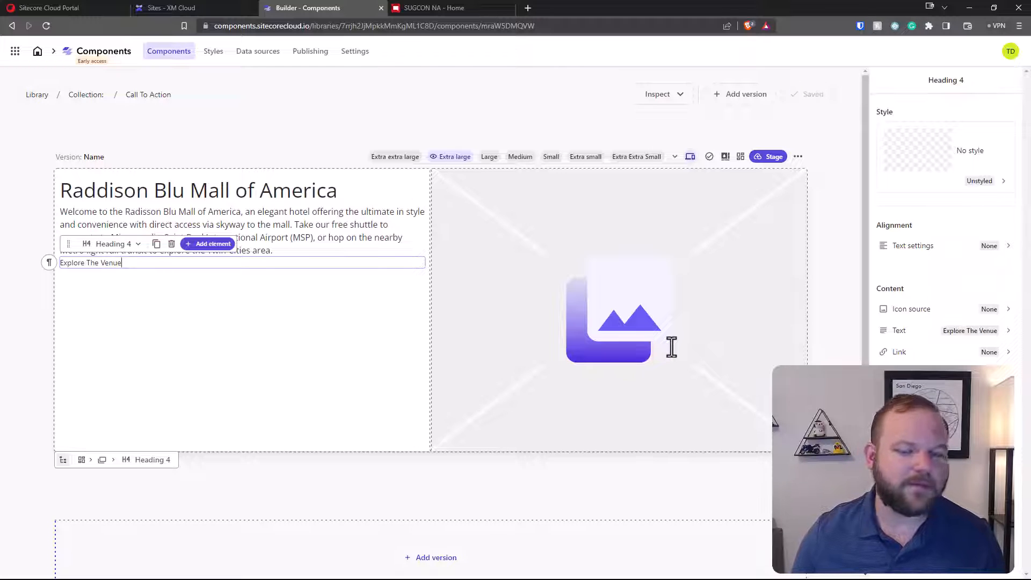
pyautogui.click(991, 354)
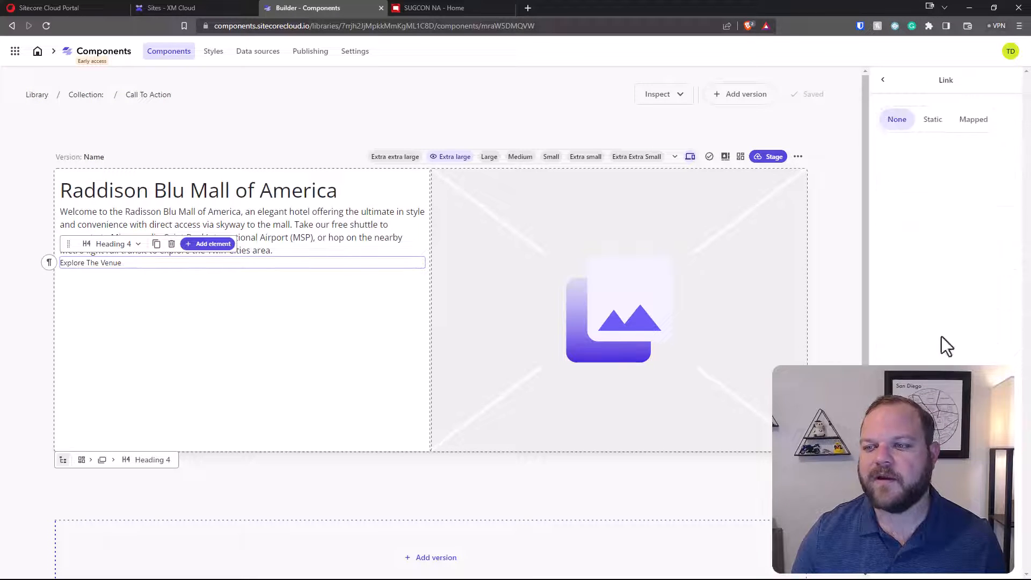
pyautogui.click(933, 125)
pyautogui.click(916, 168)
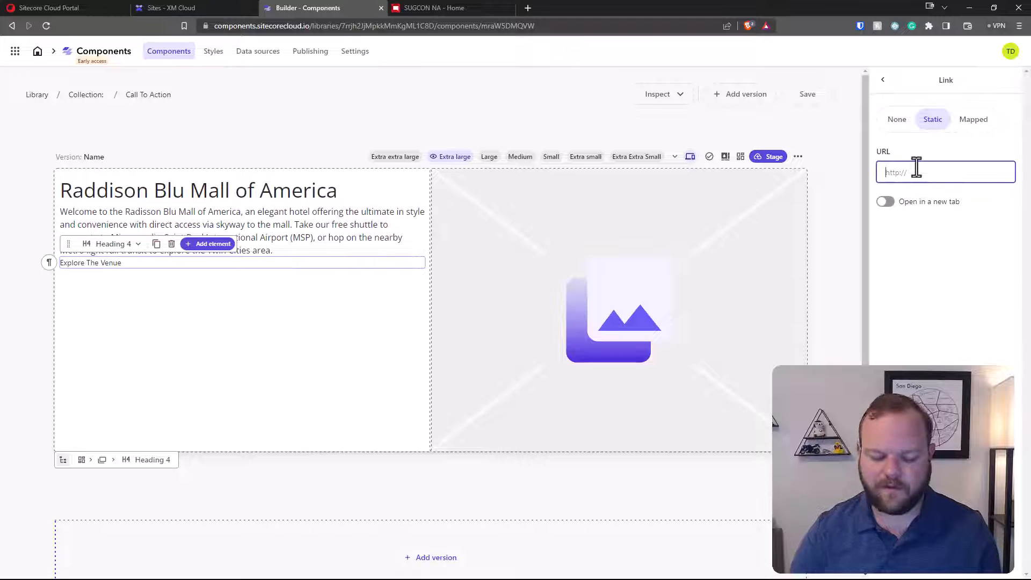
pyautogui.write('www.site')
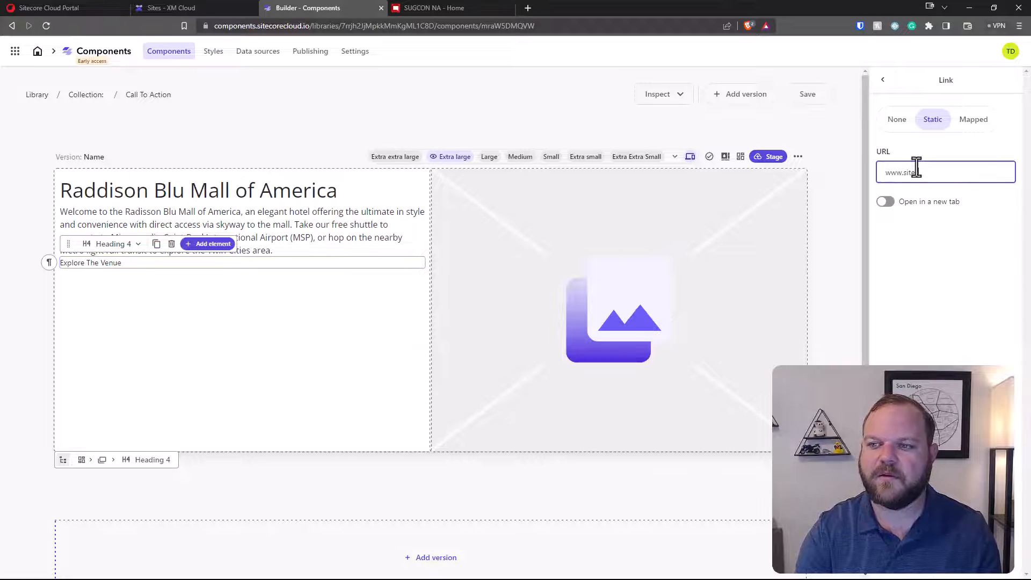
pyautogui.write('core.com')
pyautogui.click(886, 291)
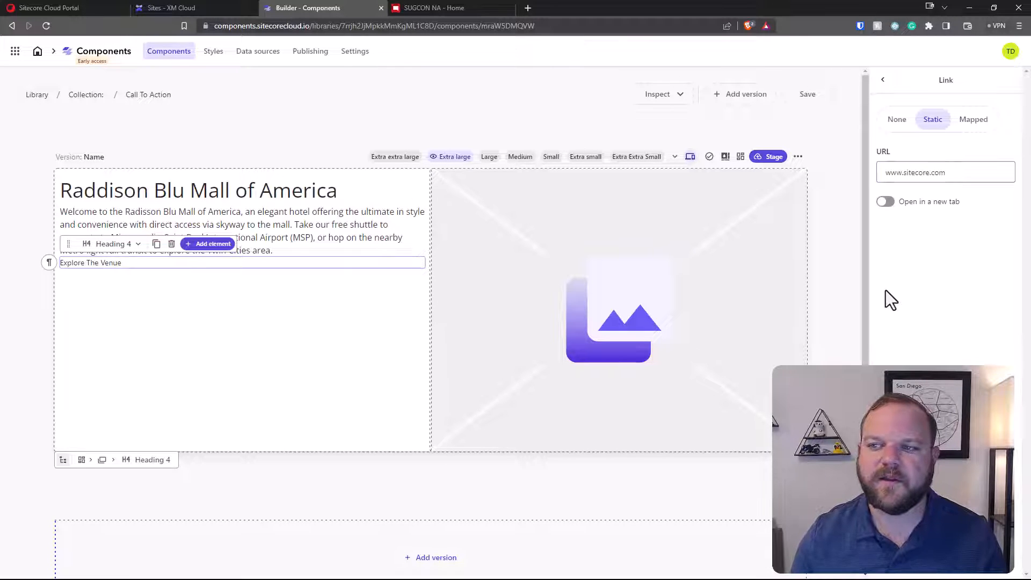
# Apply the default Heading 4 style from all elements to the "Explore The Venue" heading.
pyautogui.click(169, 268)
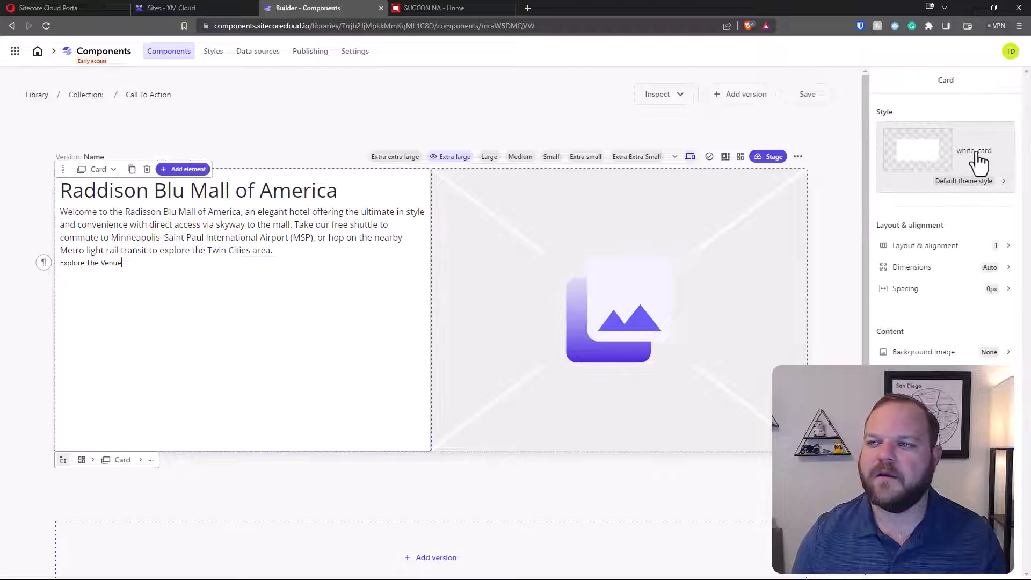
pyautogui.click(75, 264)
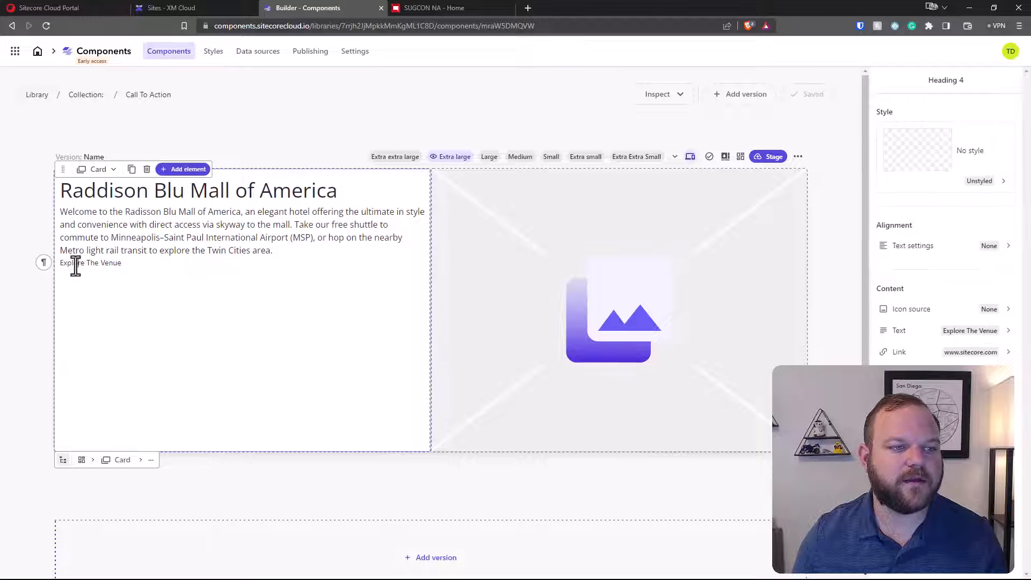
pyautogui.click(939, 164)
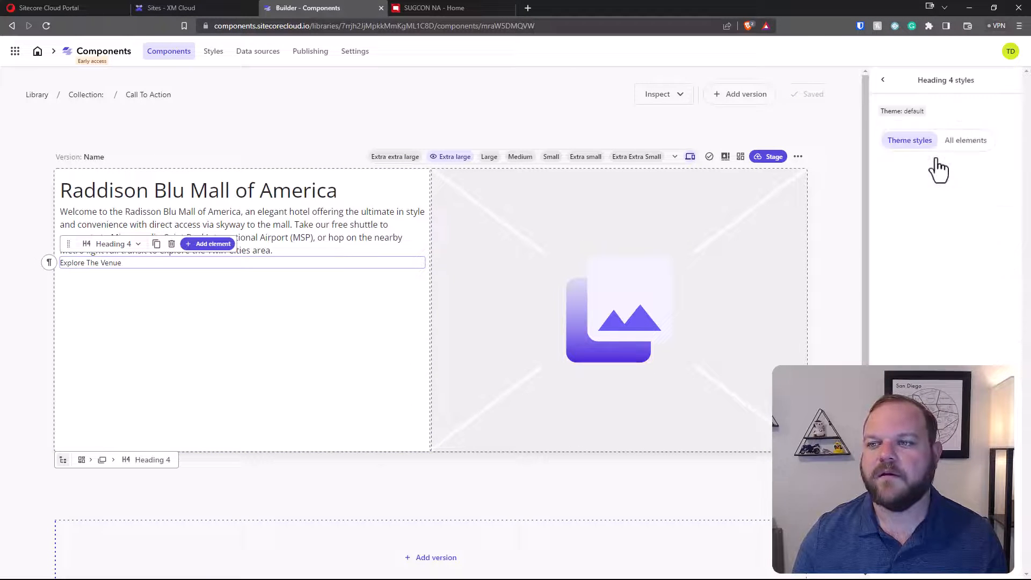
pyautogui.click(966, 144)
pyautogui.click(977, 283)
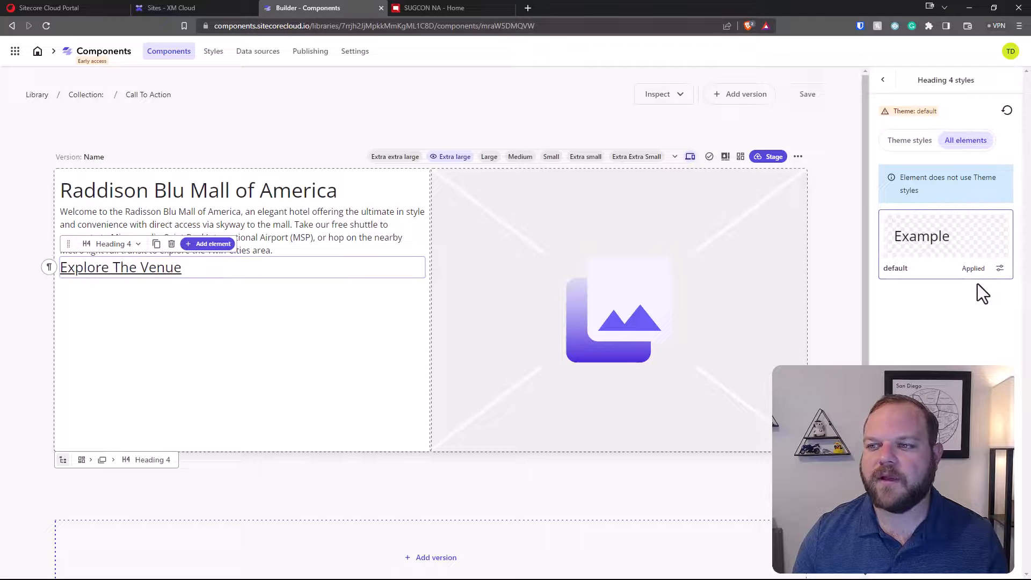
pyautogui.click(256, 315)
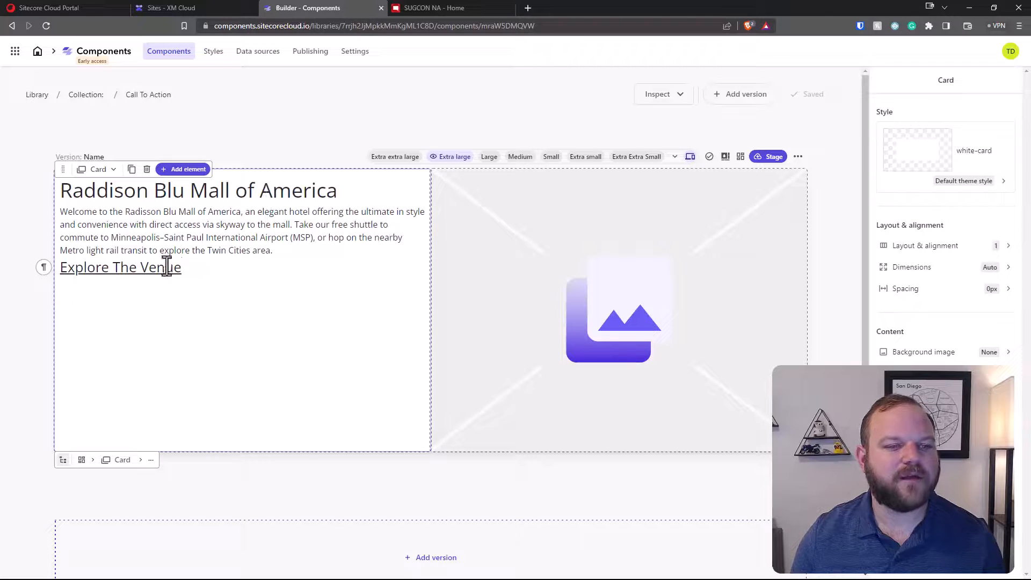
# Compare the card with the Radisson Blu section on the SUGCON NA home page, and return to the component builder.
pyautogui.click(440, 7)
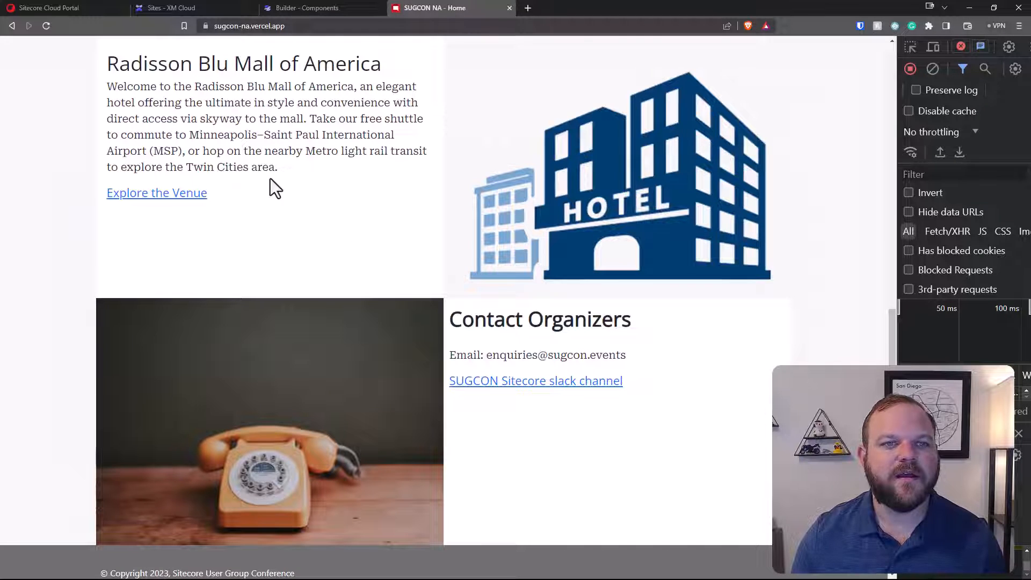
pyautogui.scroll(3, 322, 199)
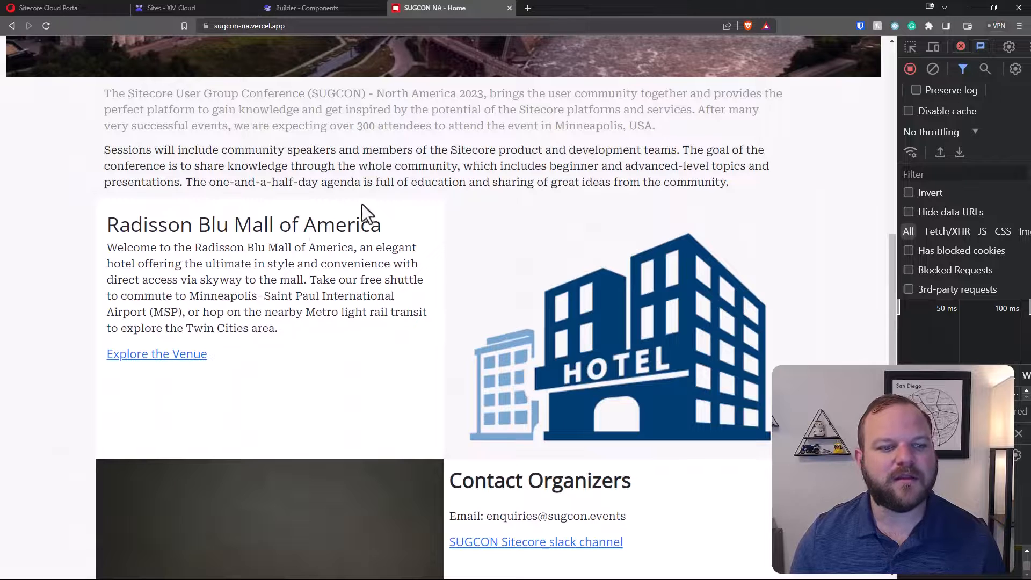
pyautogui.click(316, 6)
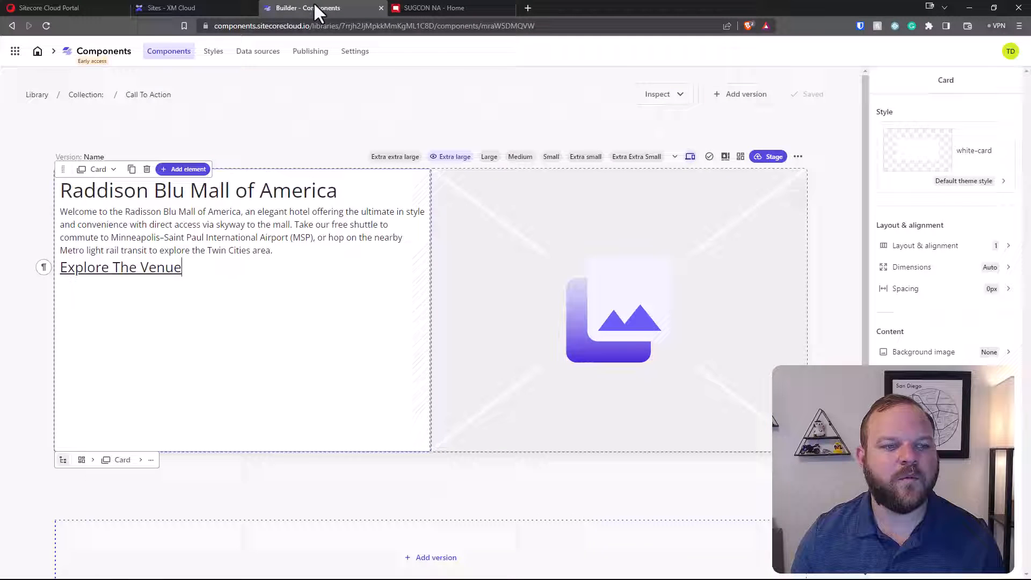
# Set the image element's static source to the copied hotel.png URL.
pyautogui.click(587, 245)
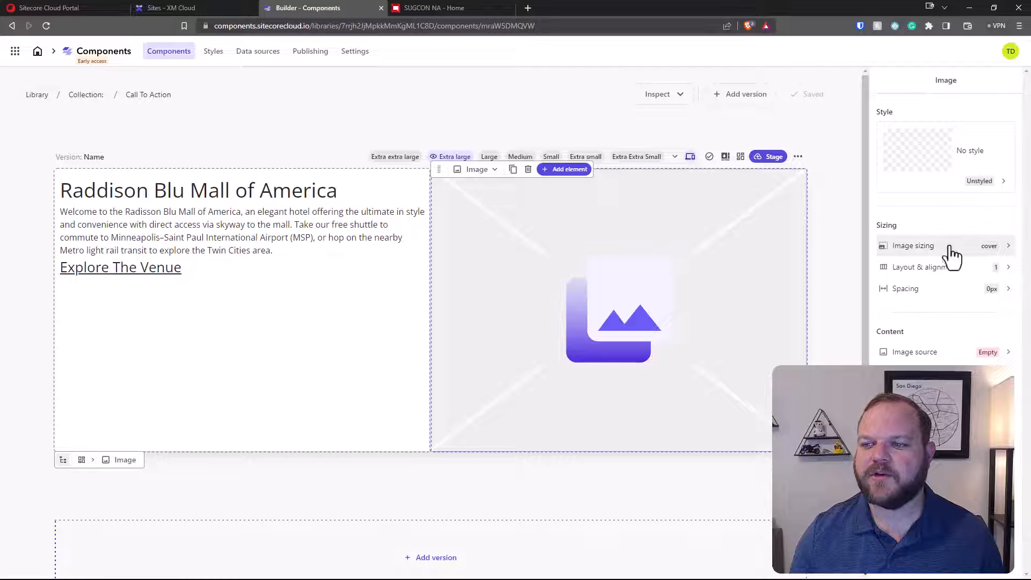
pyautogui.click(920, 353)
pyautogui.click(923, 225)
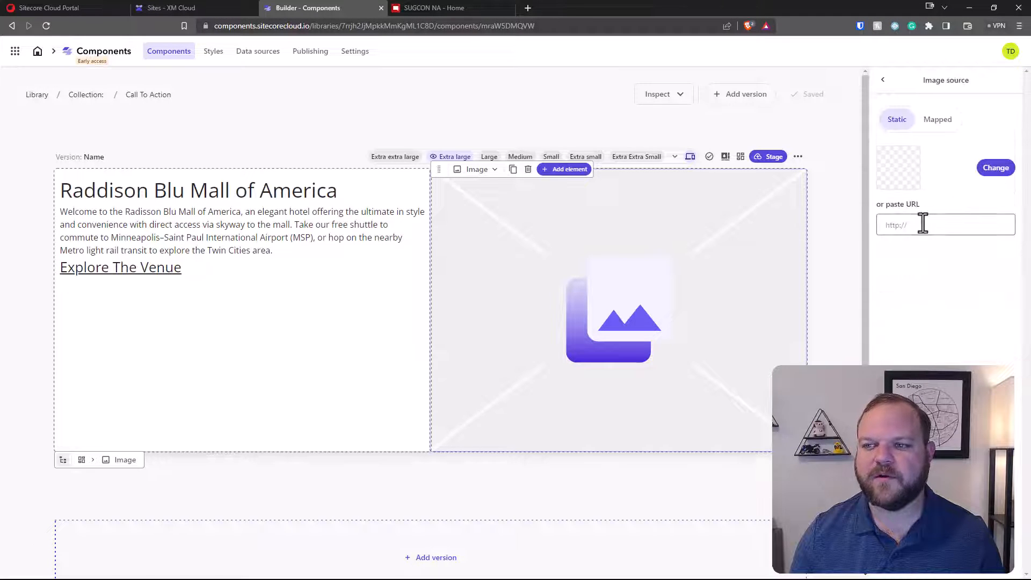
pyautogui.press('super+v')
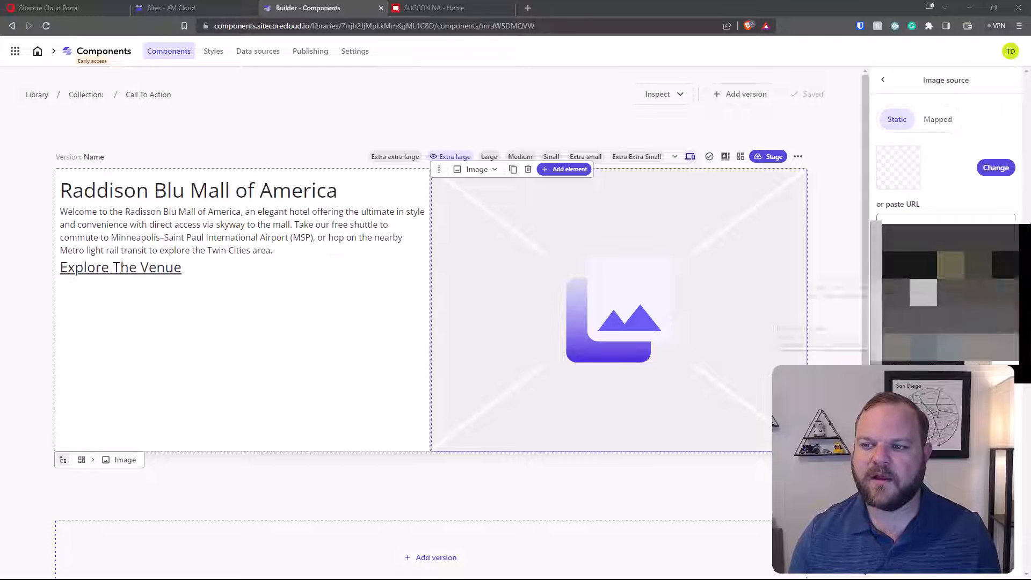
pyautogui.click(916, 275)
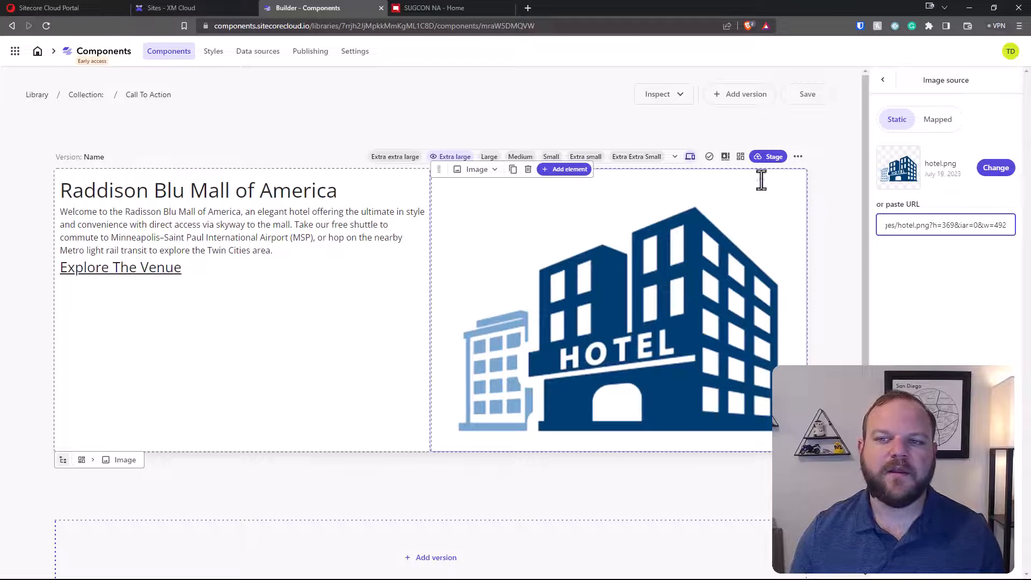
pyautogui.click(555, 121)
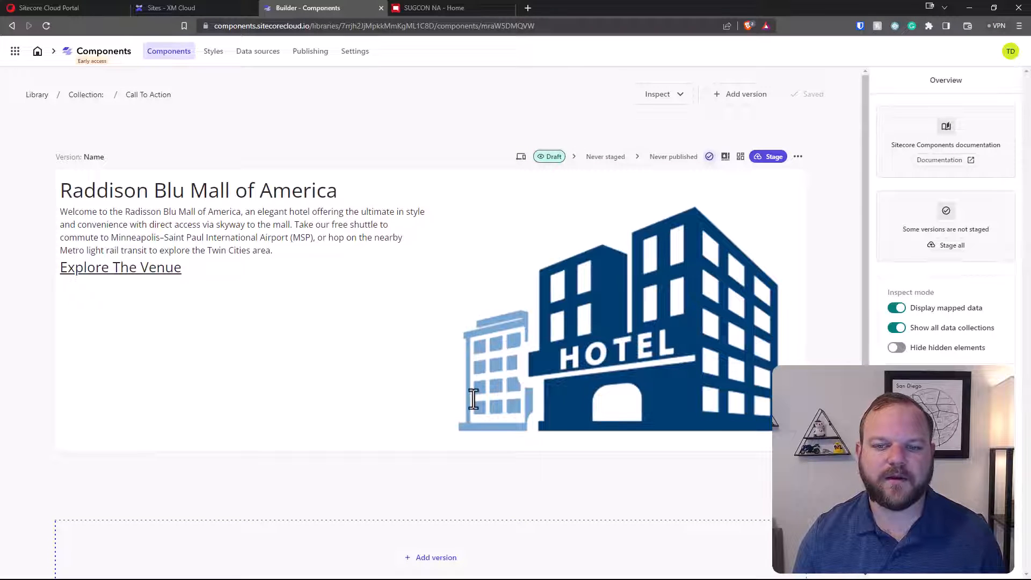
pyautogui.scroll(-2, 473, 429)
pyautogui.scroll(2, 475, 438)
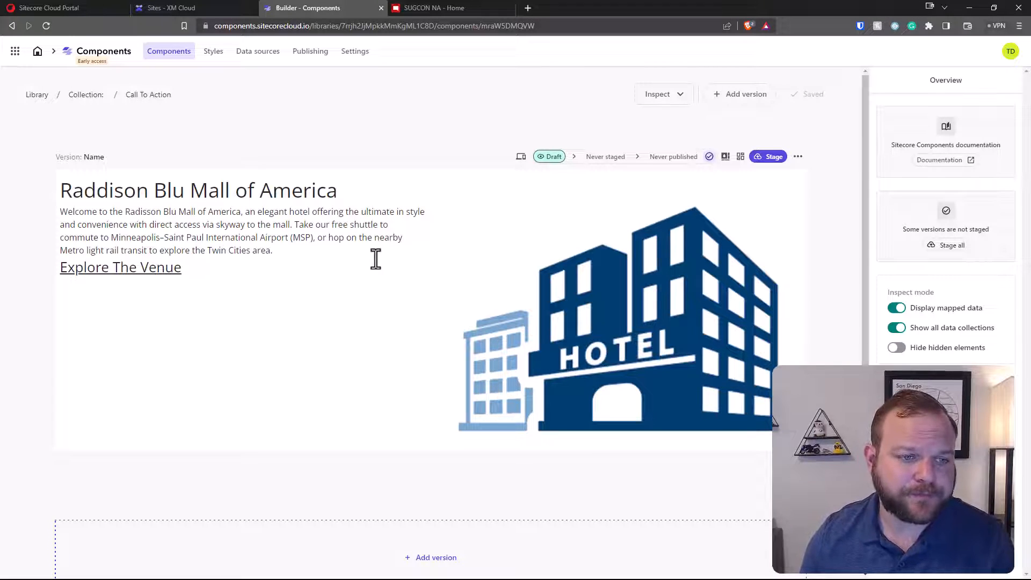
pyautogui.click(352, 258)
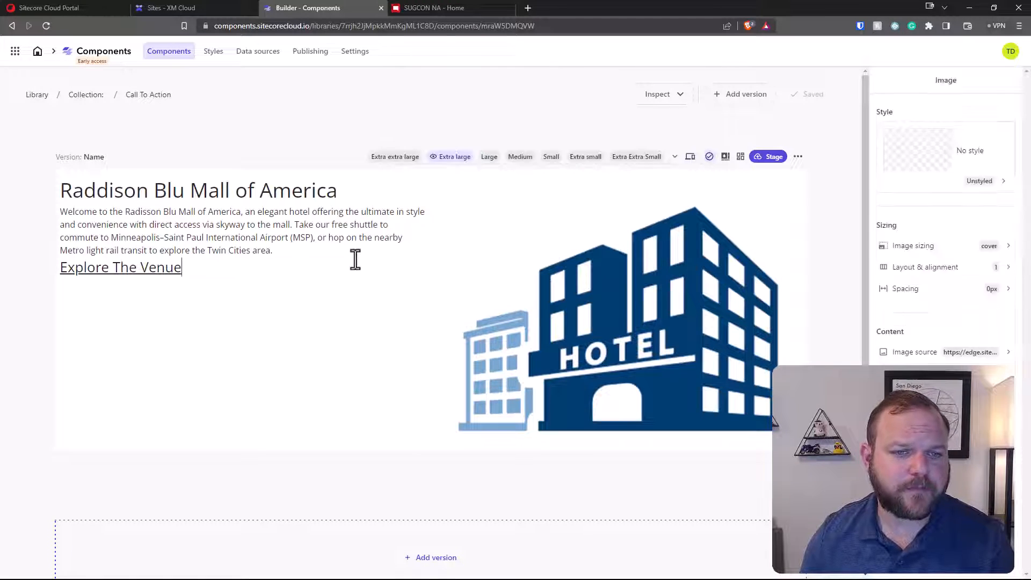
pyautogui.click(346, 192)
# Apply the white-card style from all elements to the card and open that style's customization options.
pyautogui.click(207, 326)
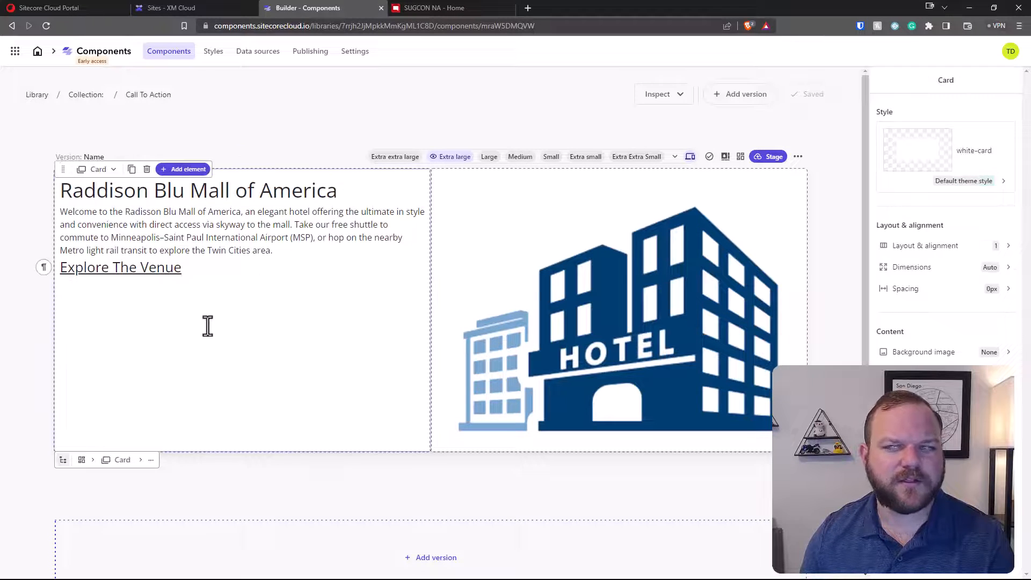
pyautogui.click(973, 161)
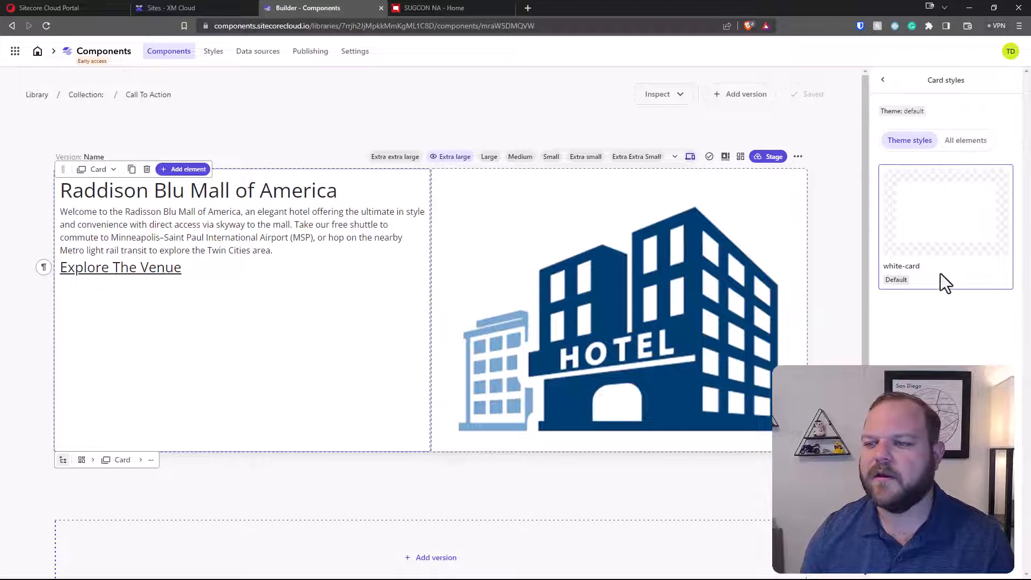
pyautogui.click(963, 146)
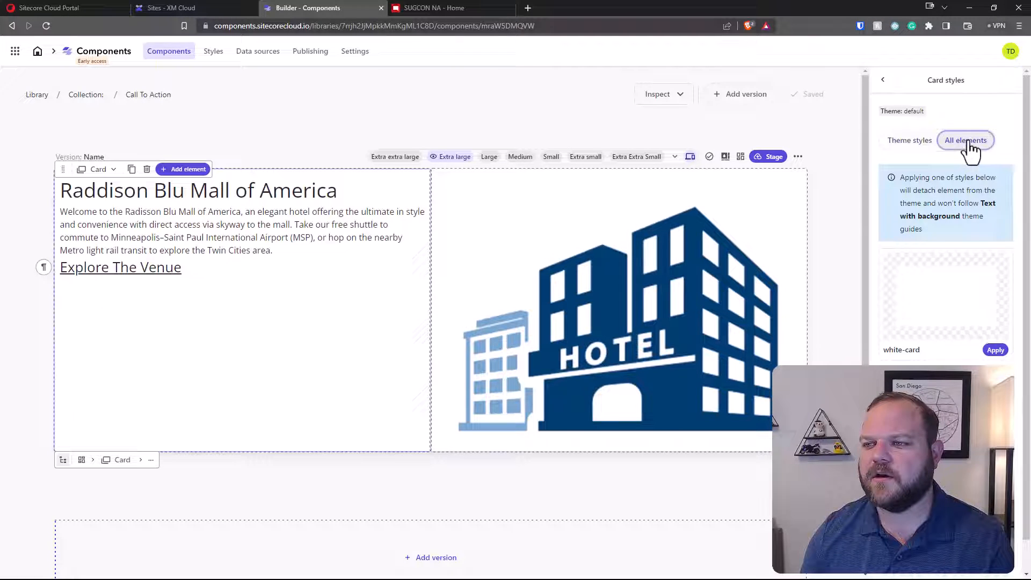
pyautogui.click(994, 349)
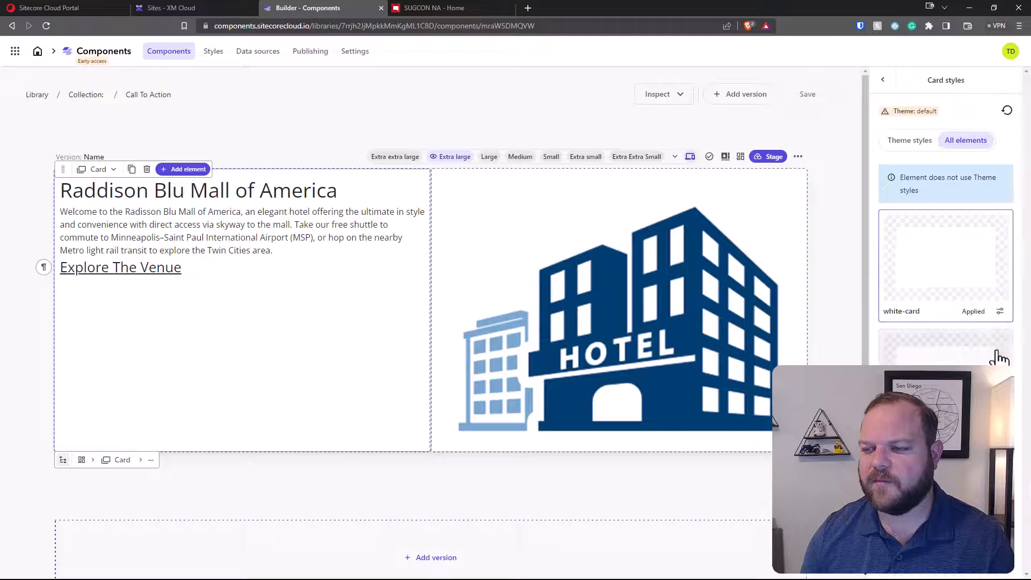
pyautogui.click(1000, 313)
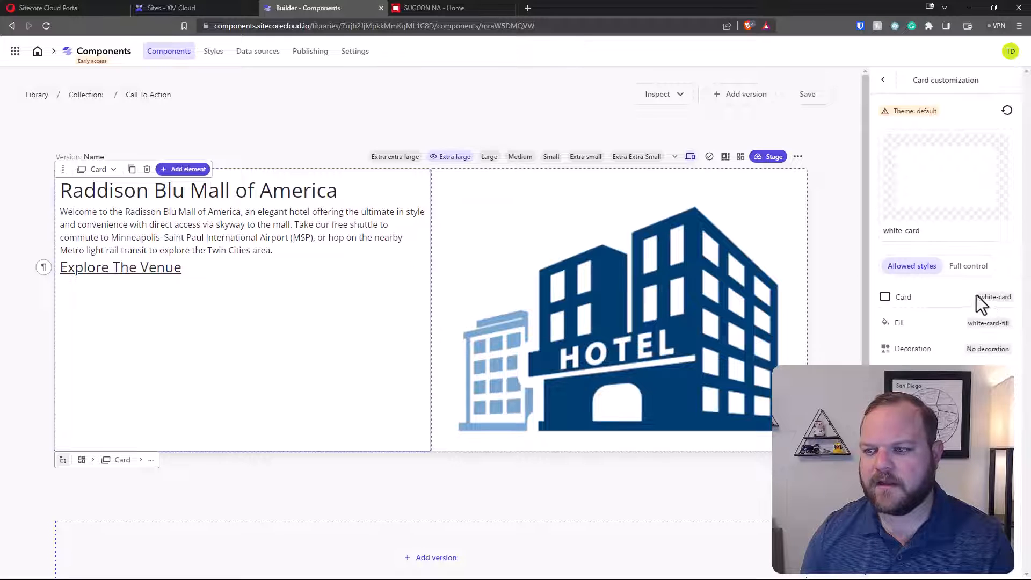
# Give the card full style control and apply the large-card-spacing style to it from all available spacings.
pyautogui.click(883, 79)
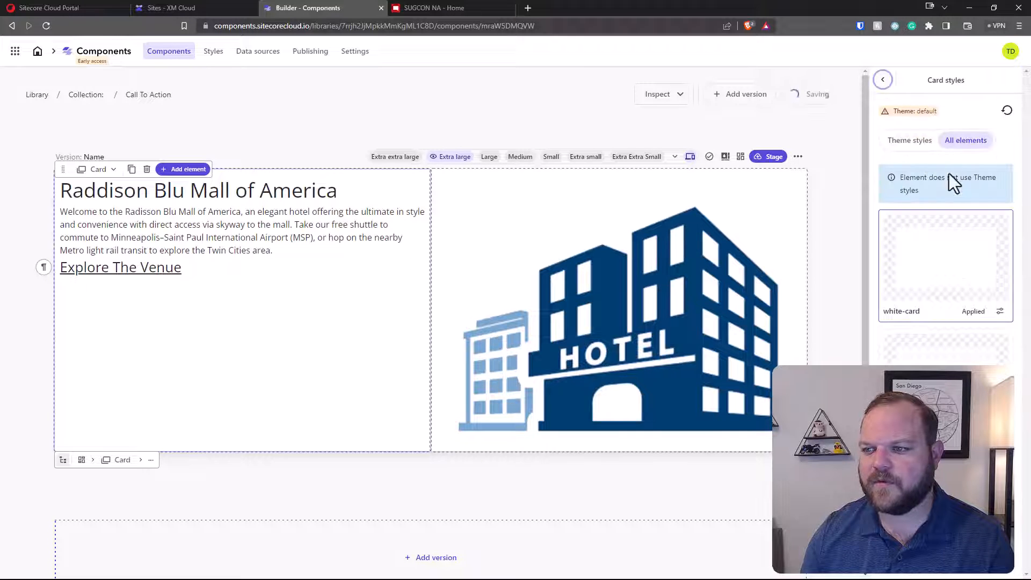
pyautogui.click(1000, 312)
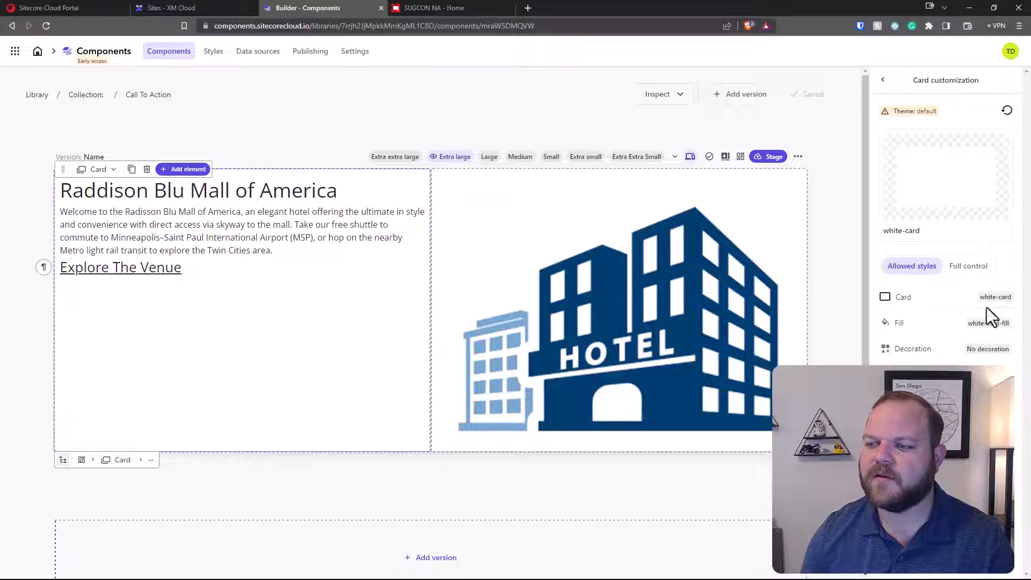
pyautogui.click(962, 268)
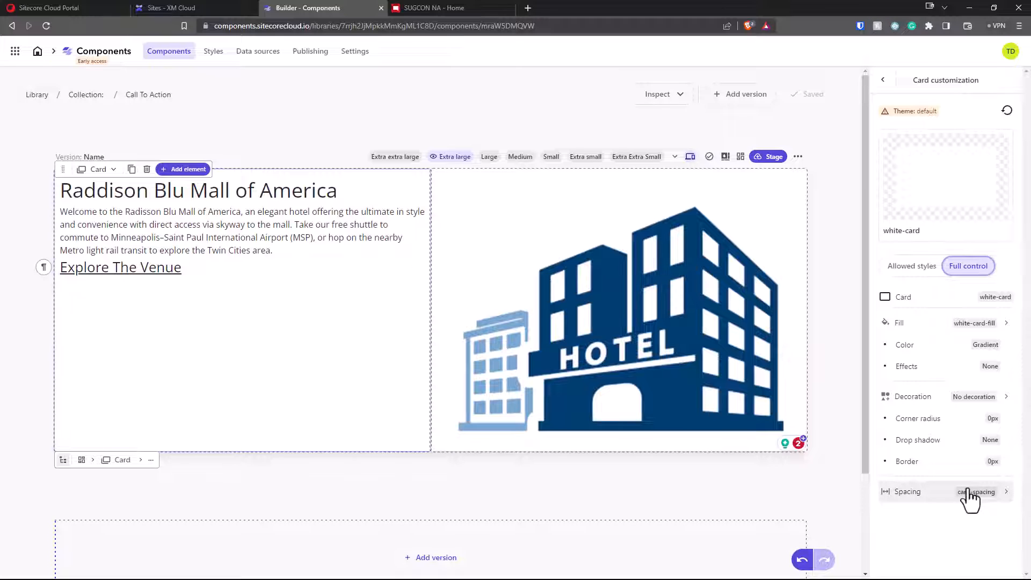
pyautogui.click(968, 492)
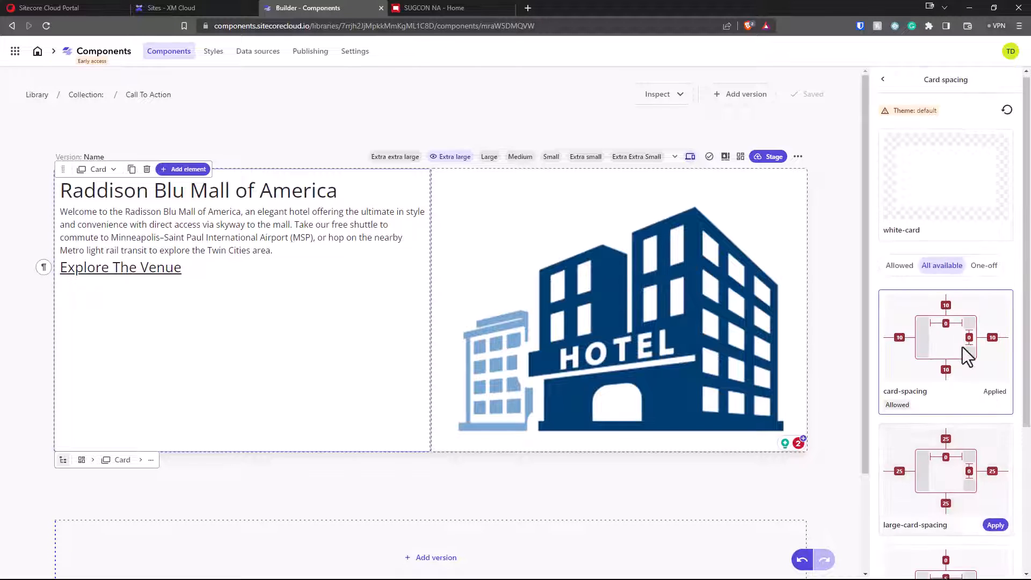
pyautogui.scroll(-4, 964, 349)
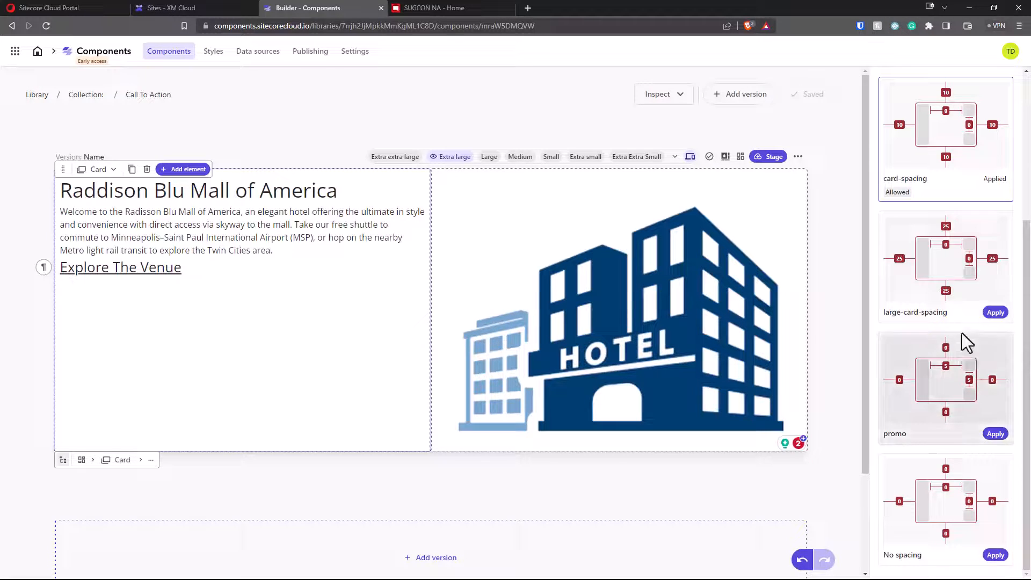
pyautogui.click(996, 313)
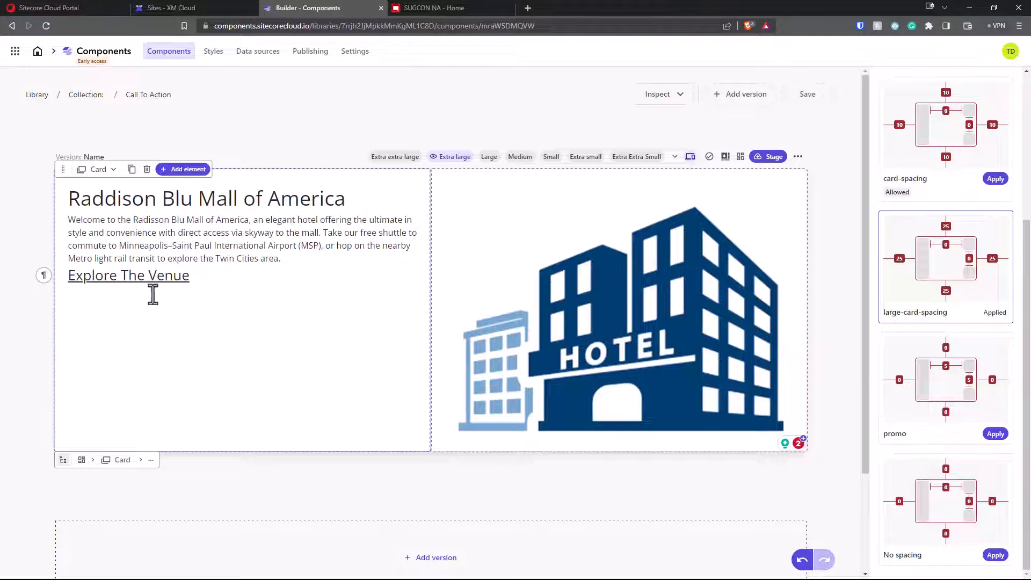
pyautogui.click(288, 128)
pyautogui.scroll(-3, 372, 294)
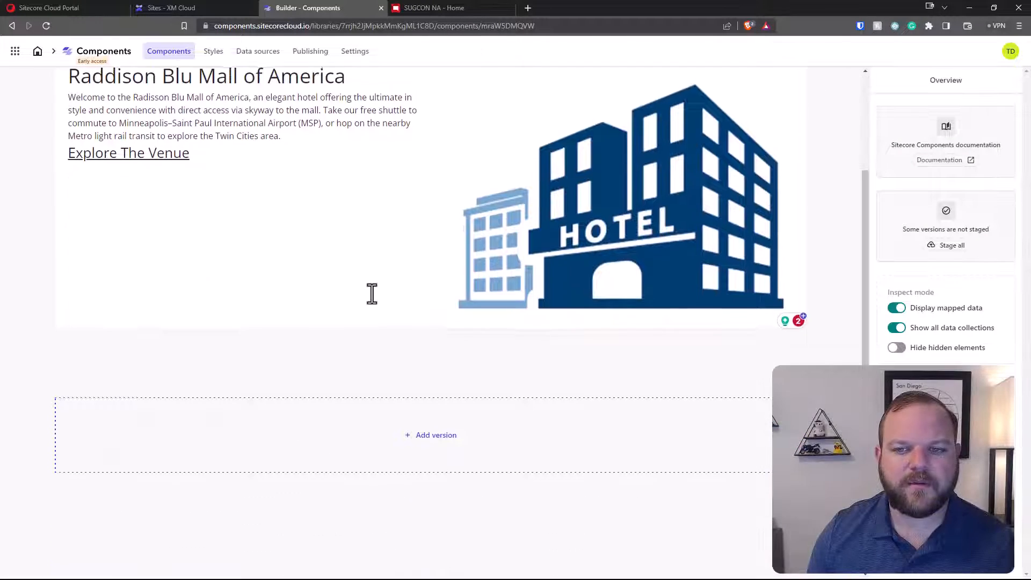
pyautogui.scroll(3, 372, 294)
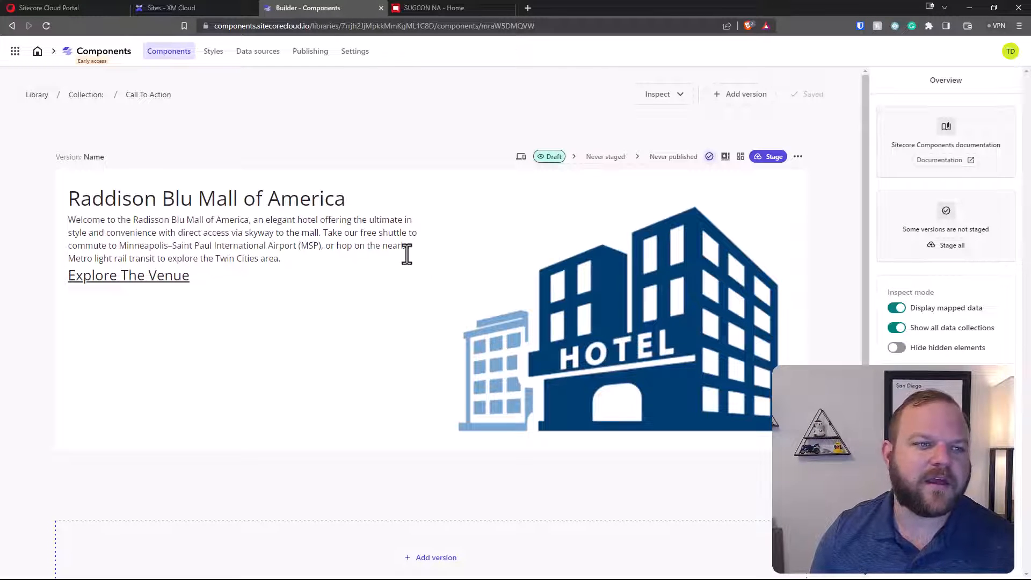
# Preview the component at the breakpoints from Extra extra large down to Extra Extra Small, and return to the Medium preview.
pyautogui.click(740, 157)
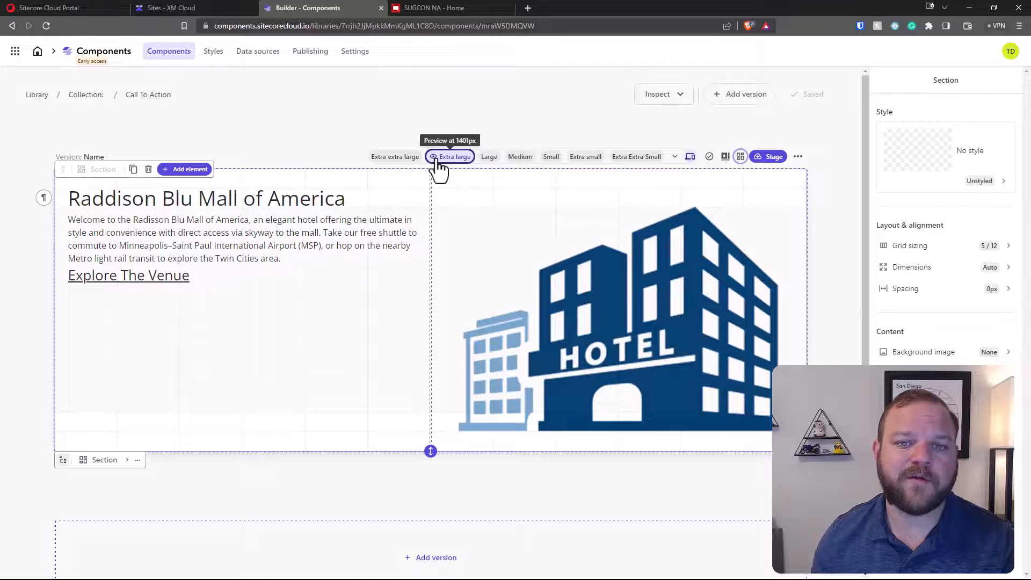
pyautogui.click(387, 164)
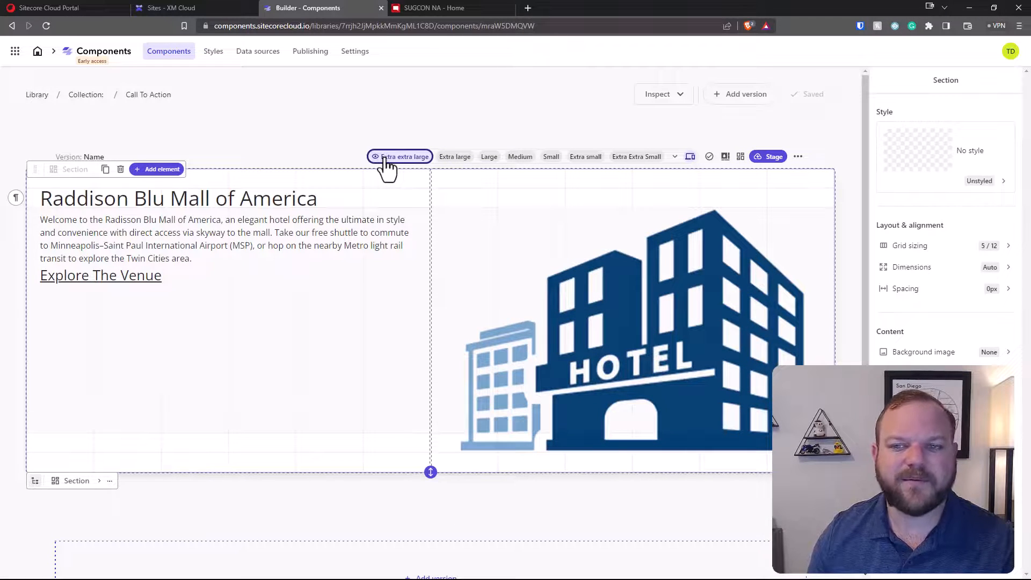
pyautogui.click(489, 163)
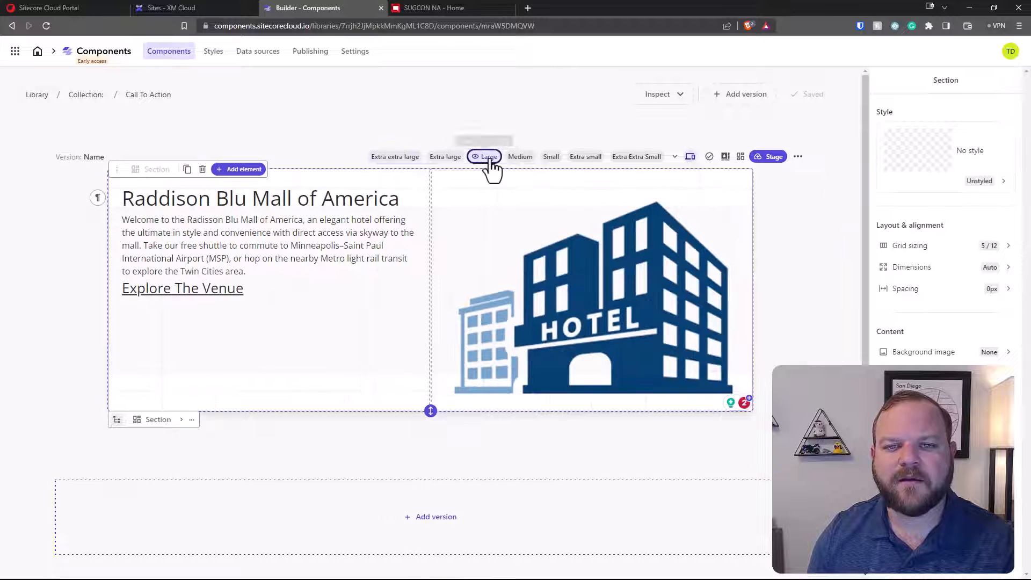
pyautogui.click(521, 157)
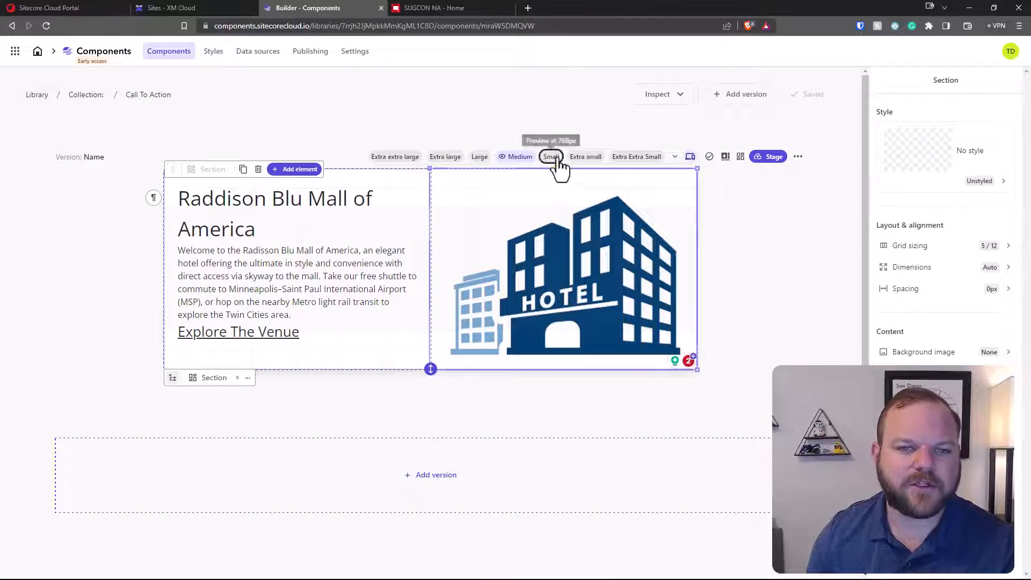
pyautogui.click(551, 157)
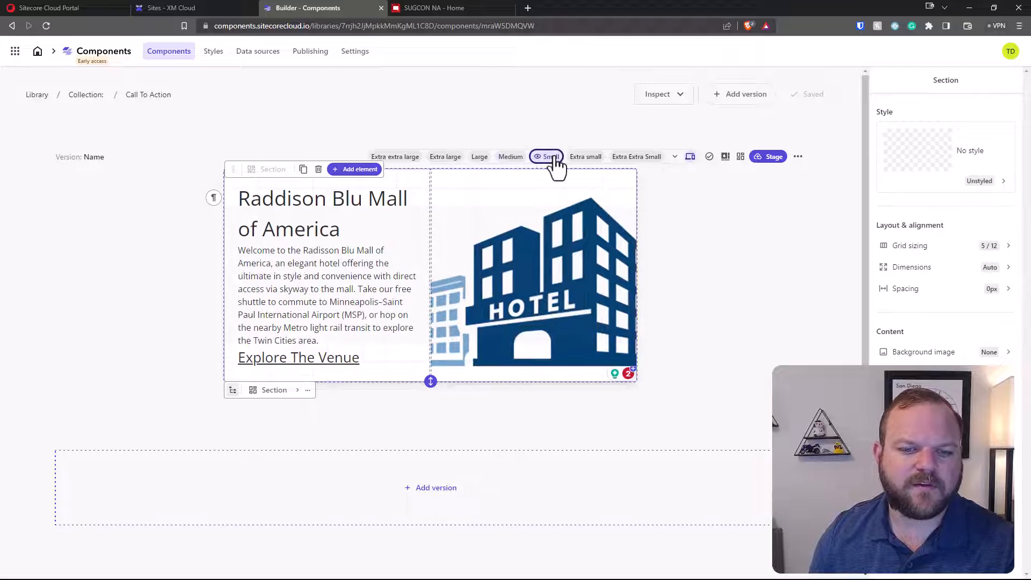
pyautogui.click(578, 157)
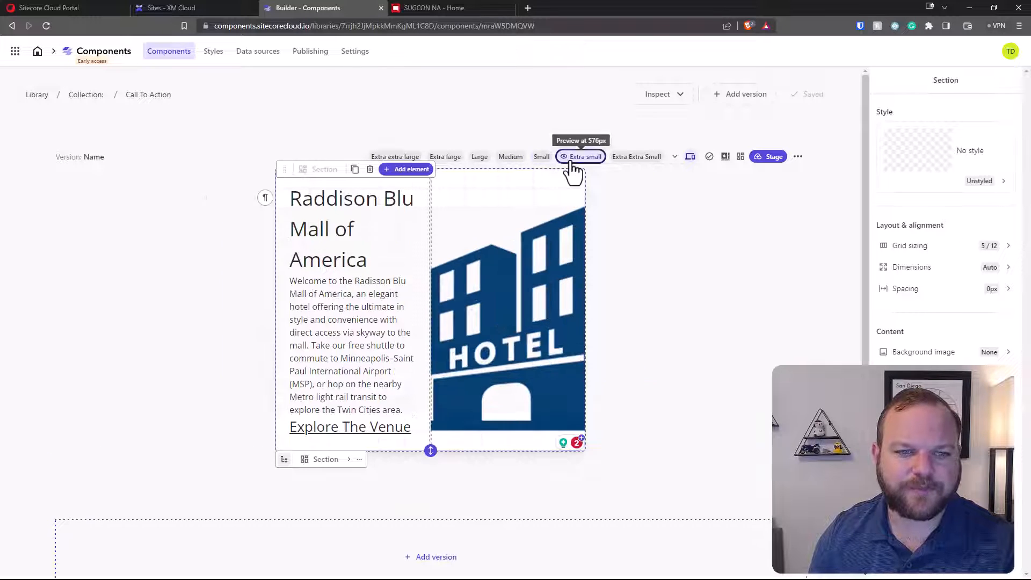
pyautogui.click(642, 161)
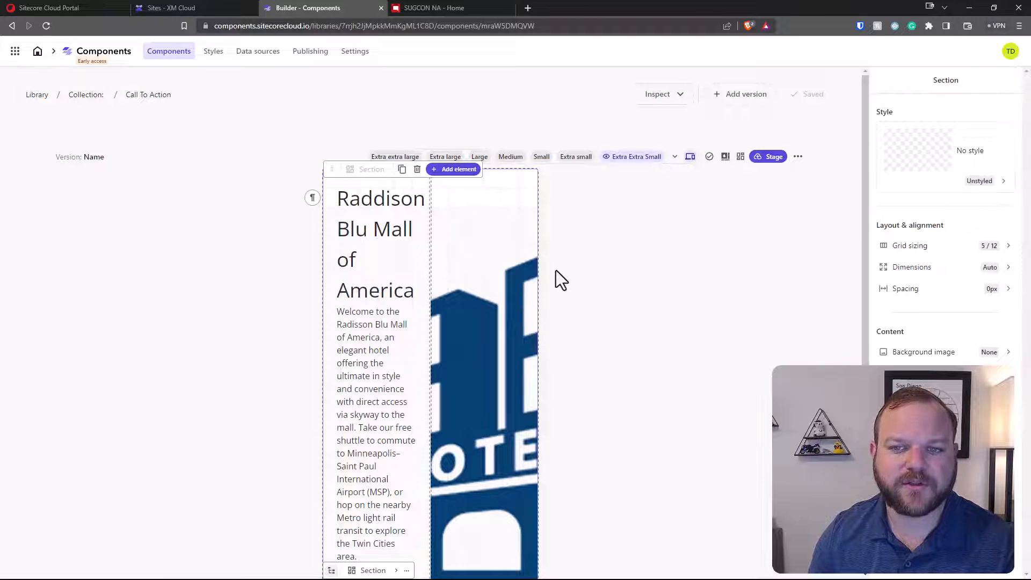
pyautogui.click(513, 158)
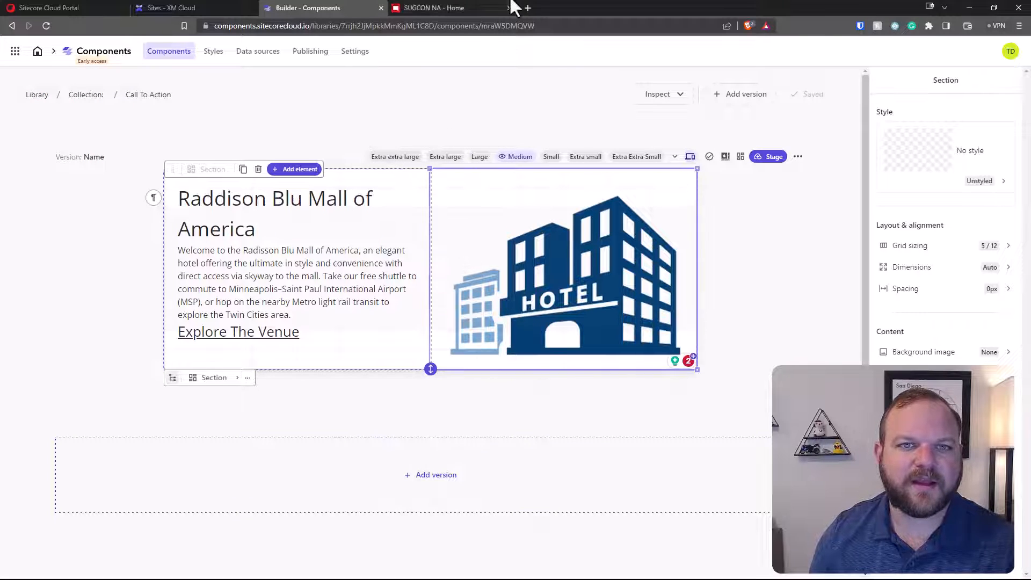
# Examine the Radisson Blu section's layout on the SUGCON NA page at a narrow page width, and return to the component builder.
pyautogui.click(486, 9)
pyautogui.moveTo(896, 252); pyautogui.dragTo(321, 237)
pyautogui.scroll(-5, 321, 236)
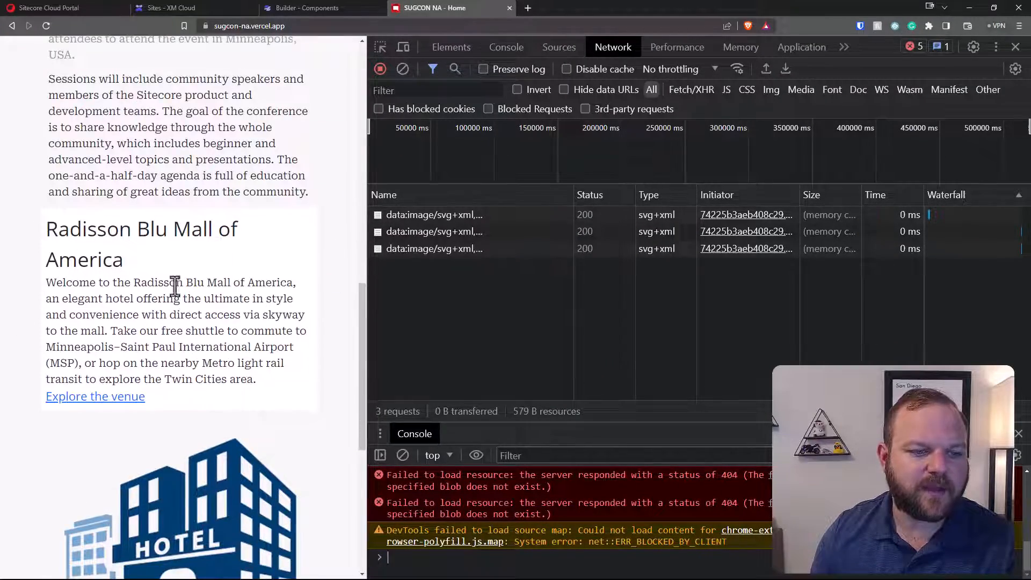
pyautogui.scroll(-4, 175, 287)
pyautogui.scroll(3, 293, 321)
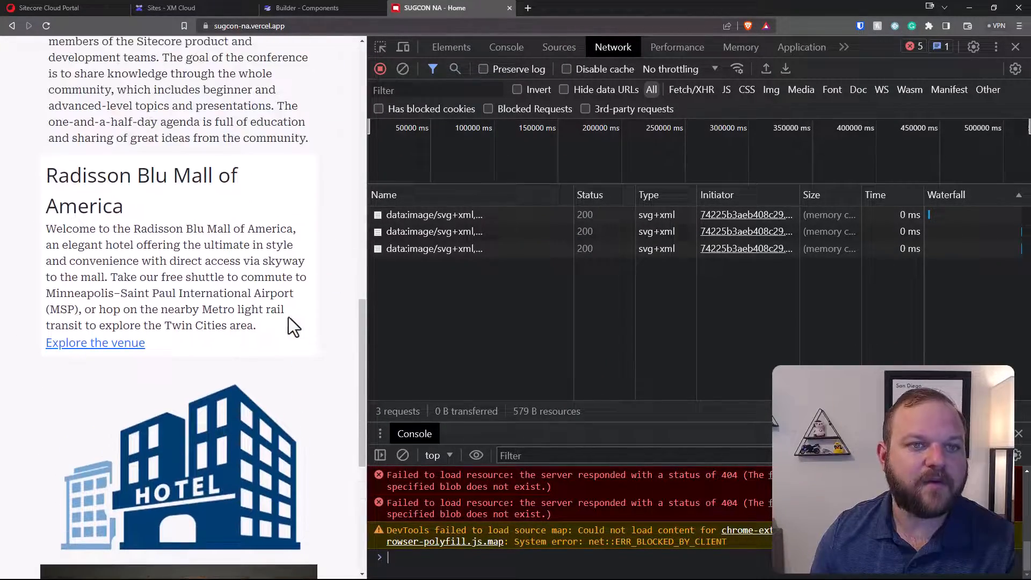
pyautogui.click(330, 8)
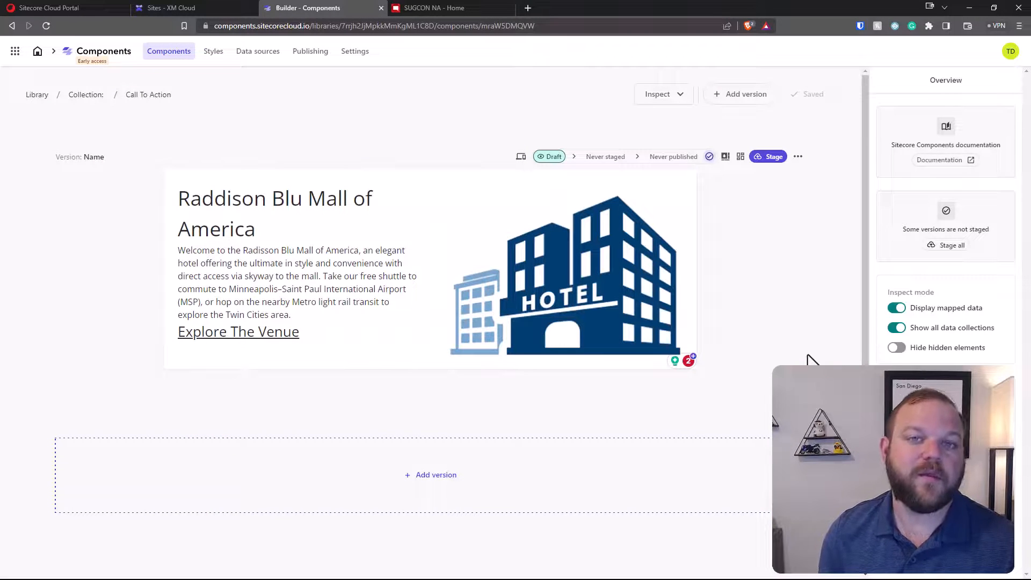
# Disallow the Small, Extra small and Extra Extra Small breakpoints for the existing hotel version.
pyautogui.click(742, 157)
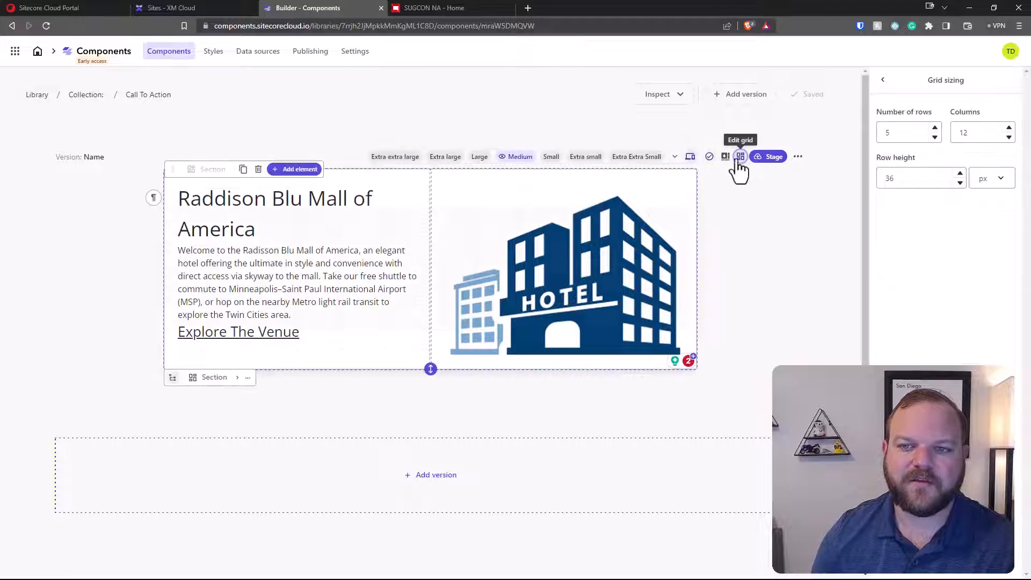
pyautogui.click(674, 157)
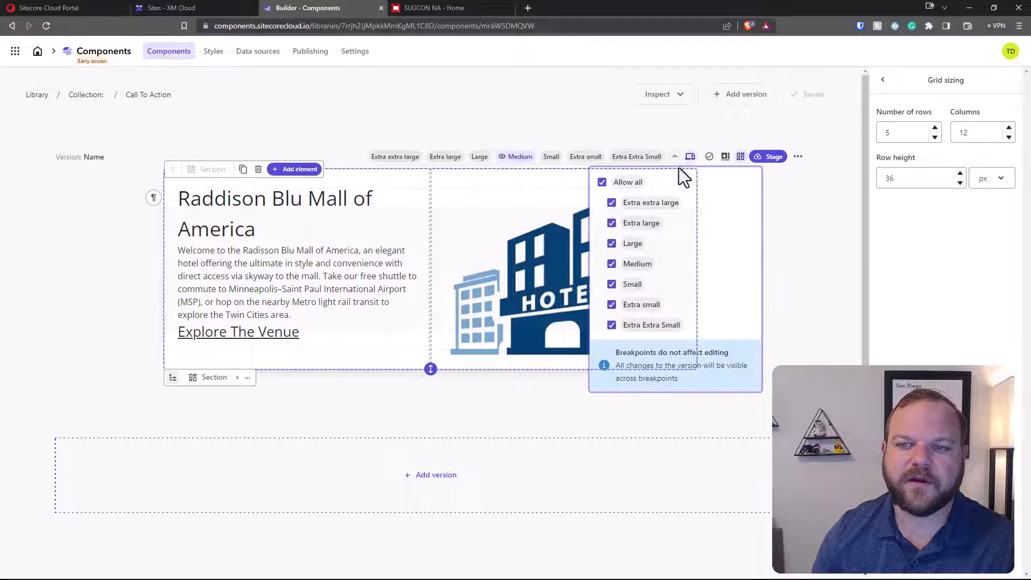
pyautogui.click(611, 284)
pyautogui.click(611, 305)
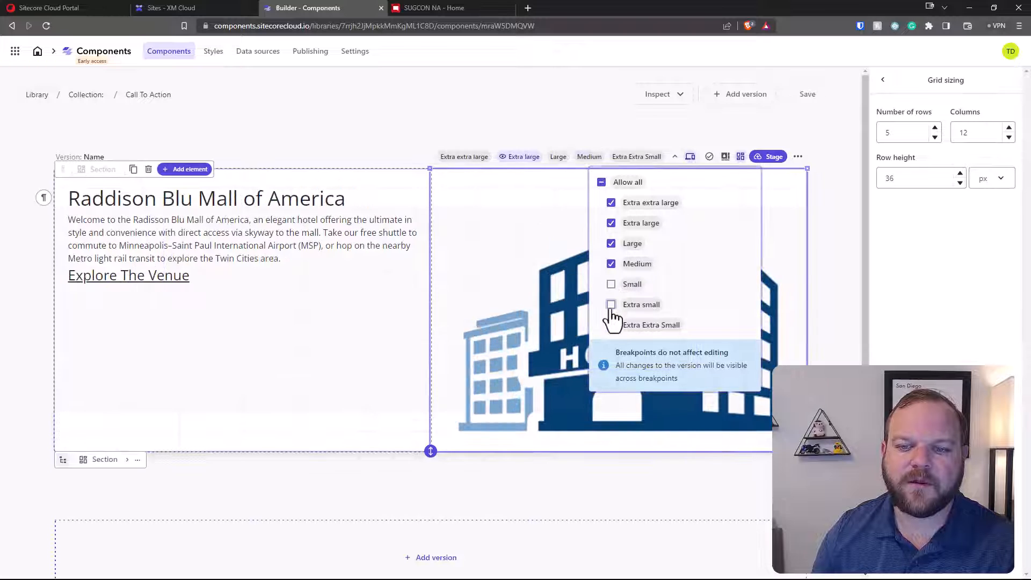
pyautogui.click(611, 325)
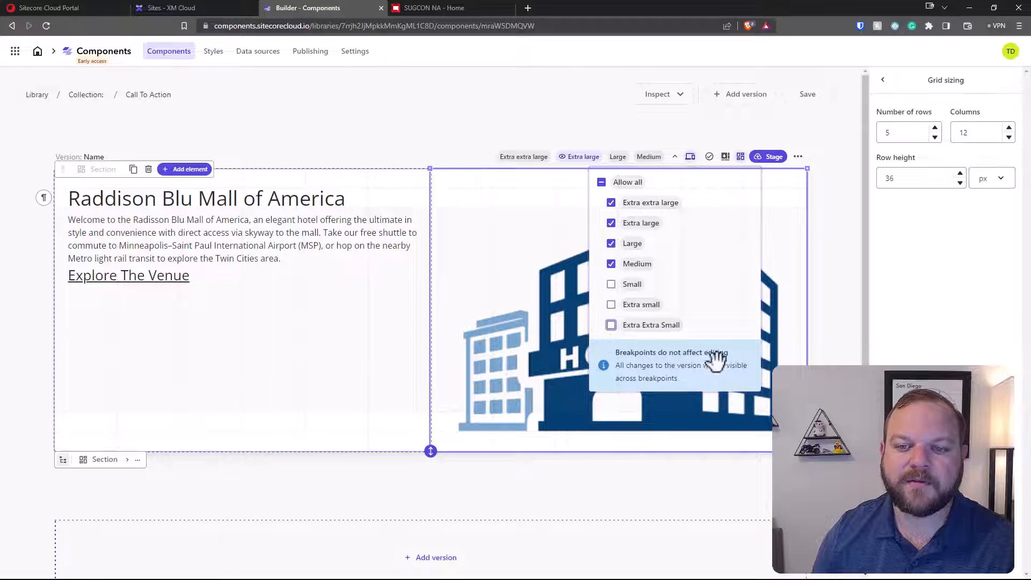
pyautogui.click(849, 285)
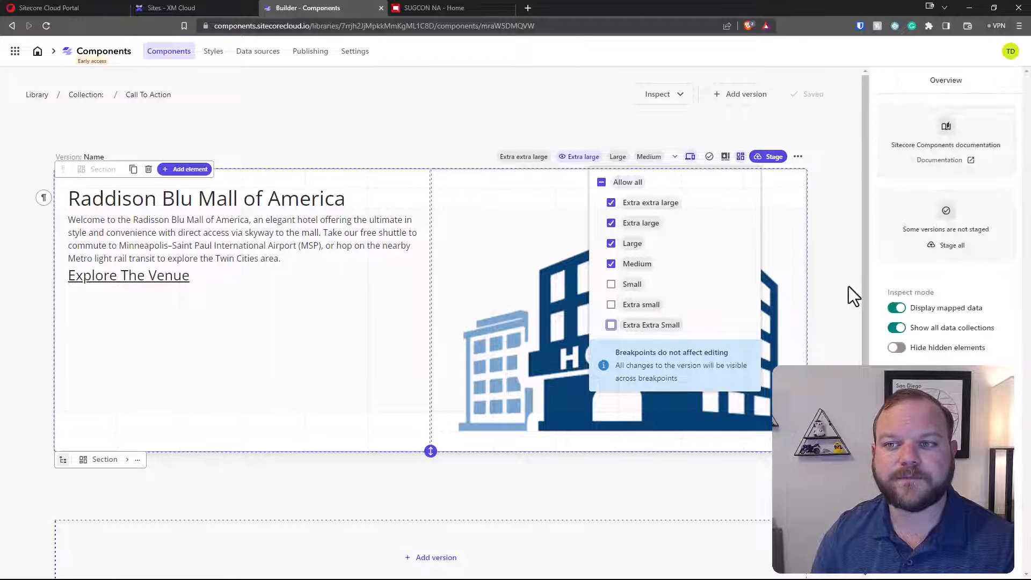
# Add a new component version and limit its breakpoints to Small, Extra small and Extra Extra Small.
pyautogui.scroll(-2, 840, 221)
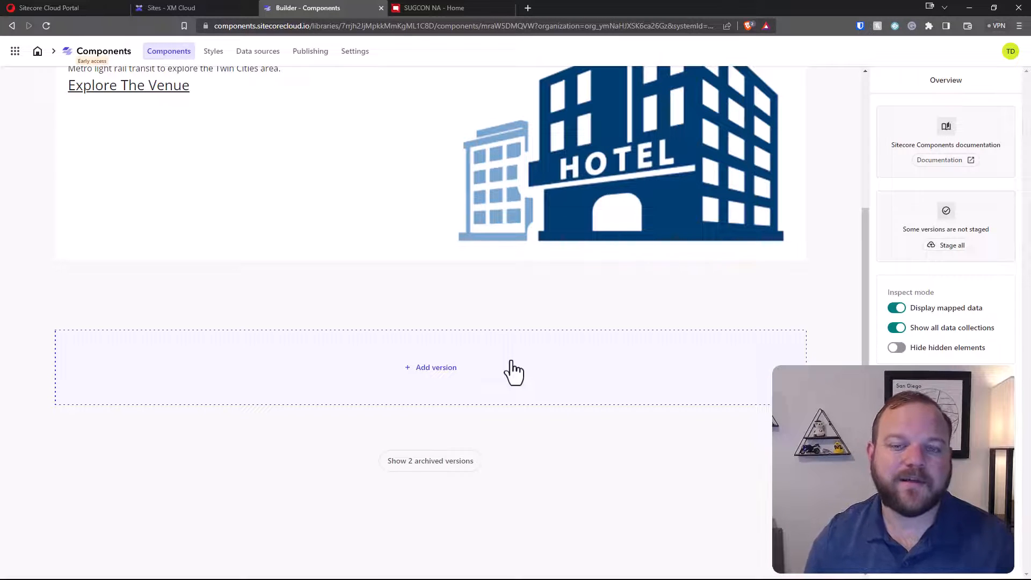
pyautogui.click(498, 369)
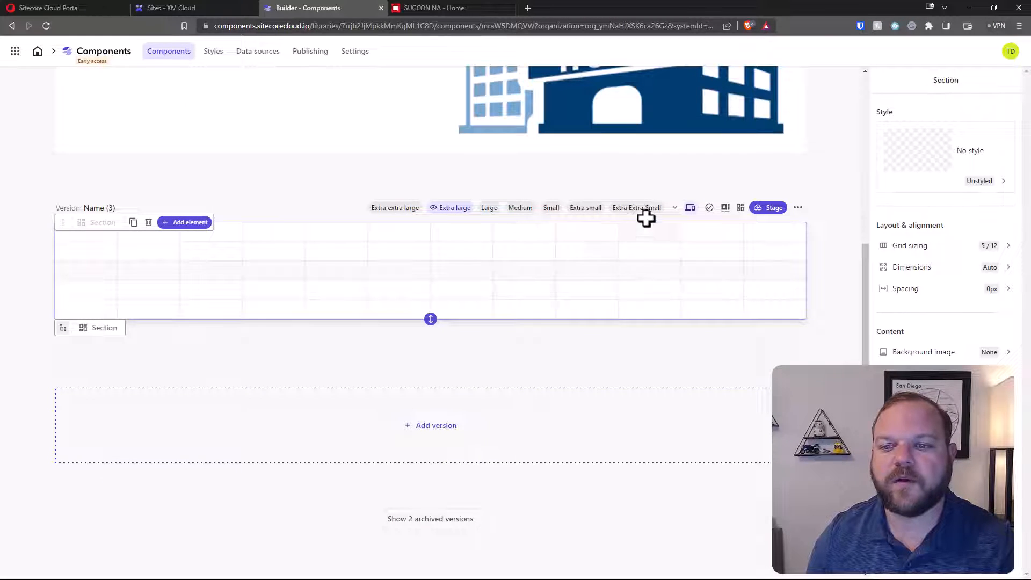
pyautogui.click(674, 208)
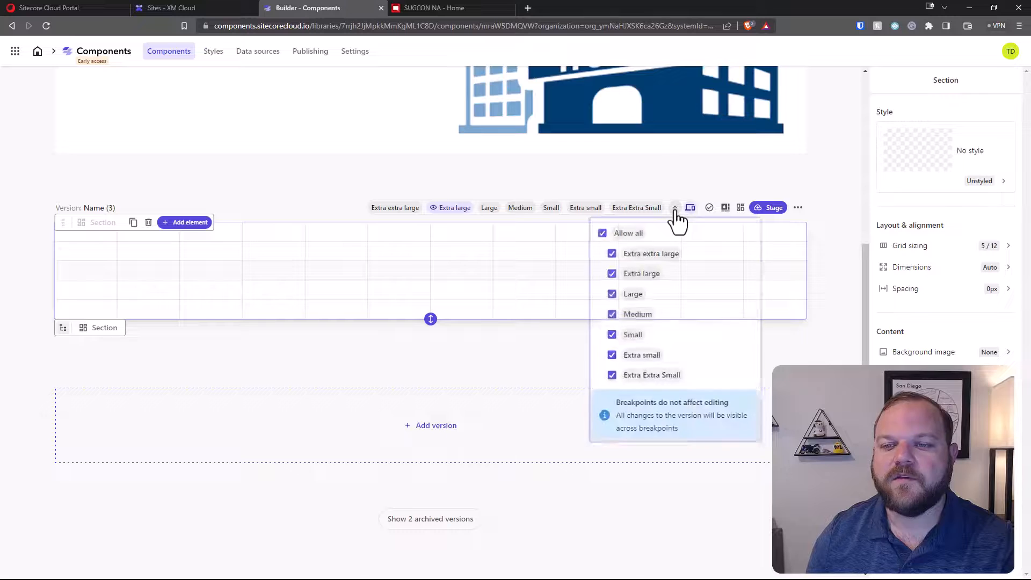
pyautogui.click(612, 254)
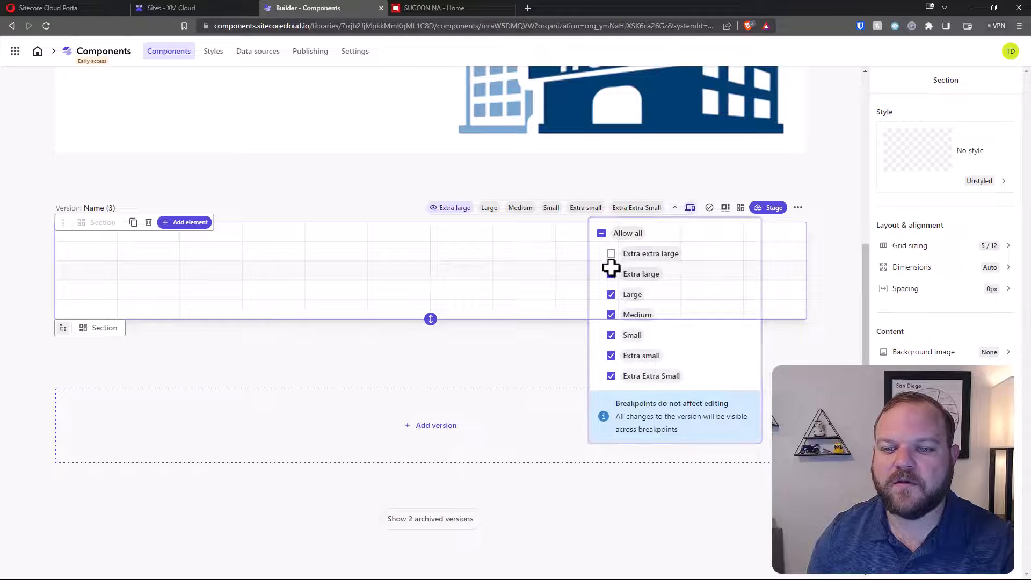
pyautogui.click(611, 274)
pyautogui.click(611, 295)
pyautogui.click(611, 315)
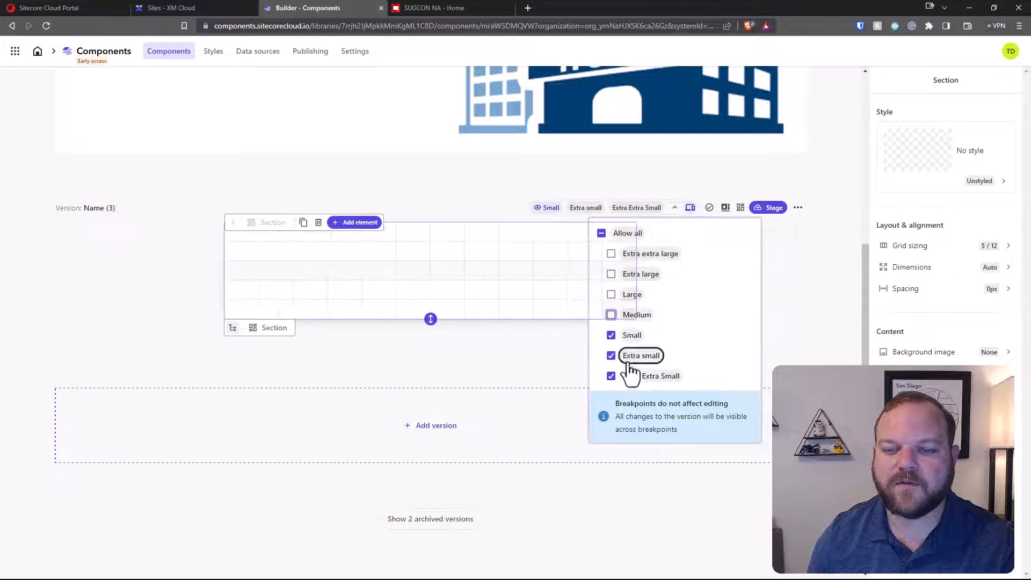
pyautogui.click(809, 302)
# Add a block spanning the full width of the new version's section and insert a card inside it.
pyautogui.click(476, 265)
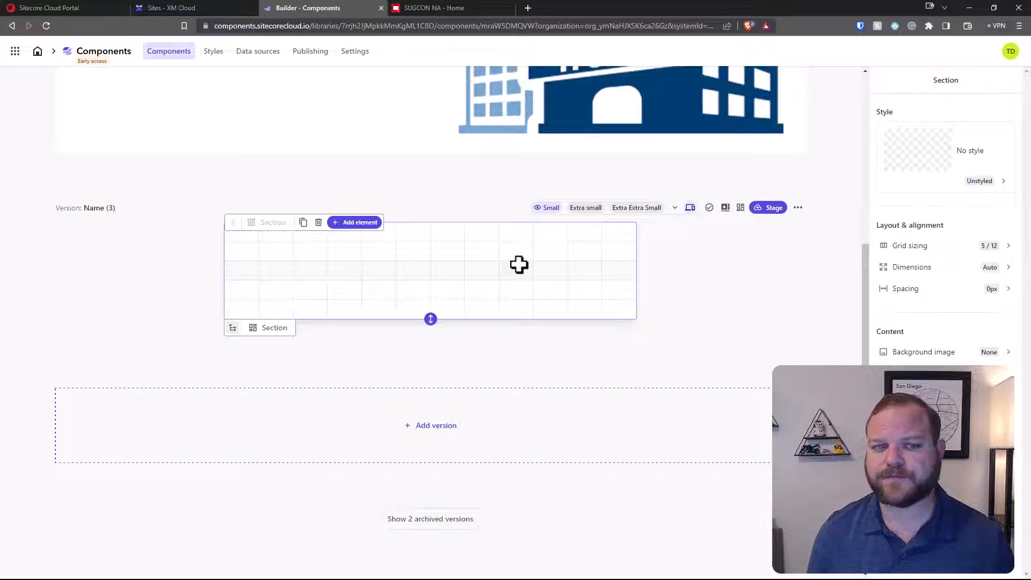
pyautogui.click(354, 223)
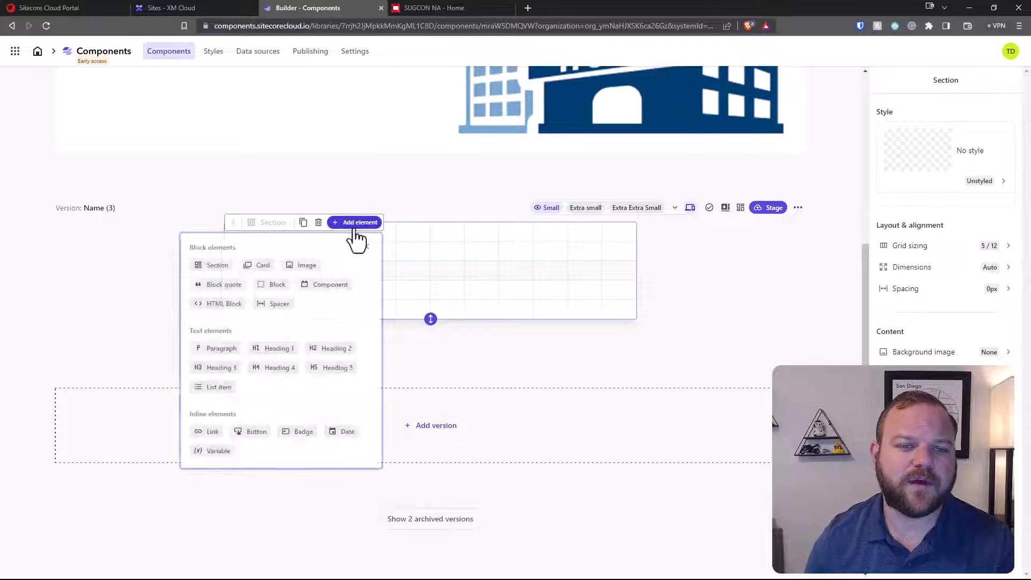
pyautogui.click(280, 288)
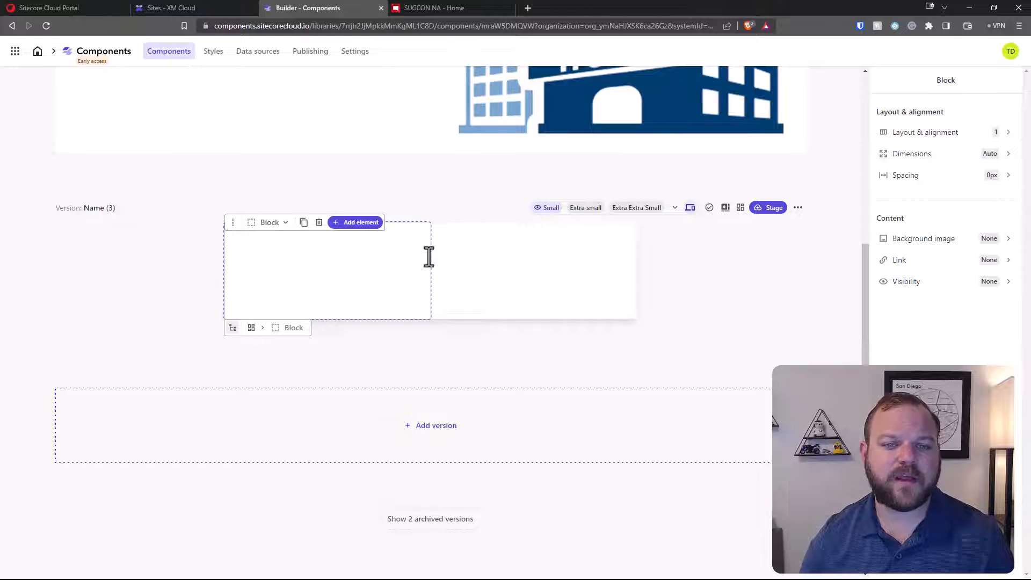
pyautogui.moveTo(430, 256); pyautogui.dragTo(638, 253)
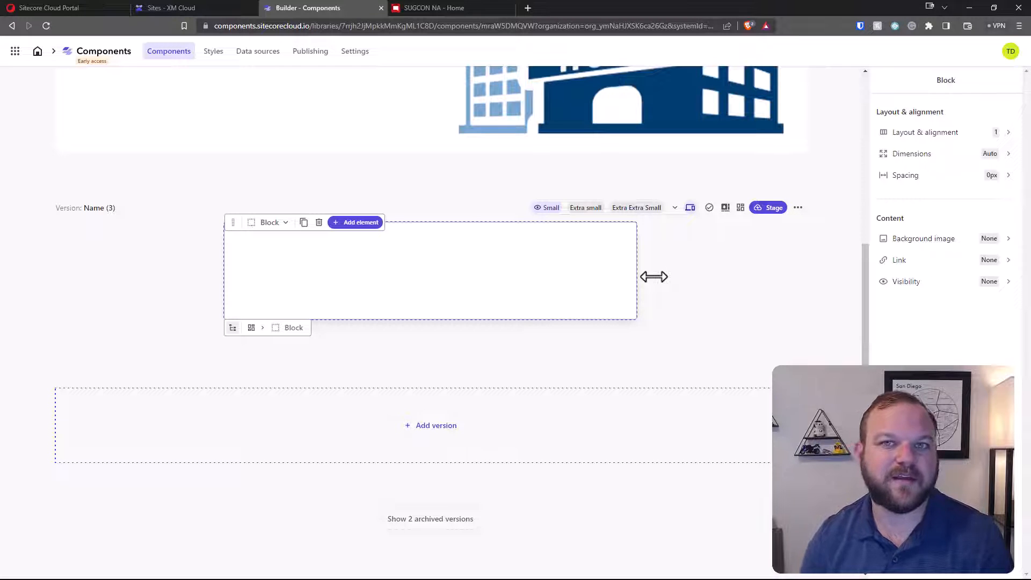
pyautogui.click(370, 224)
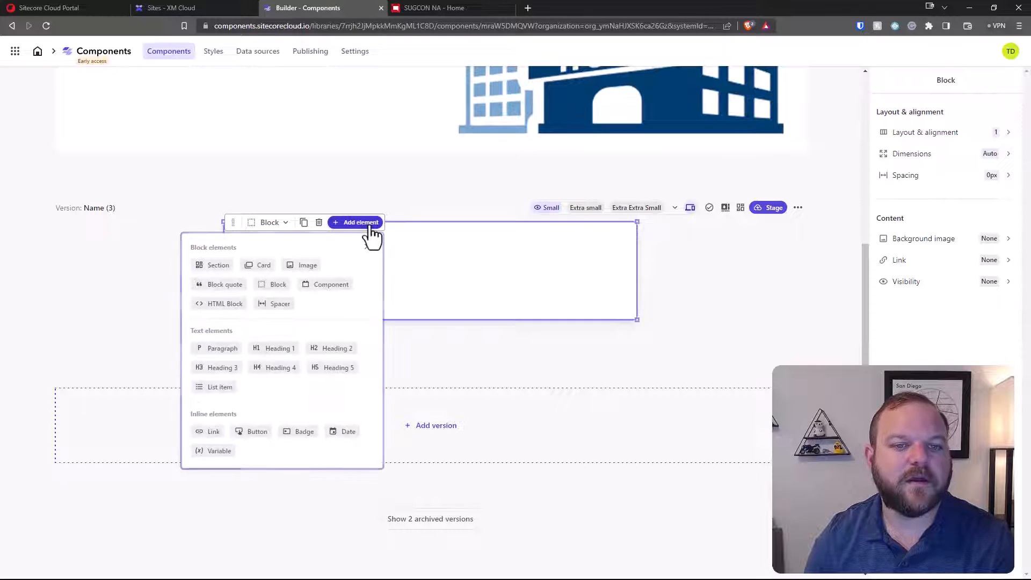
pyautogui.click(263, 267)
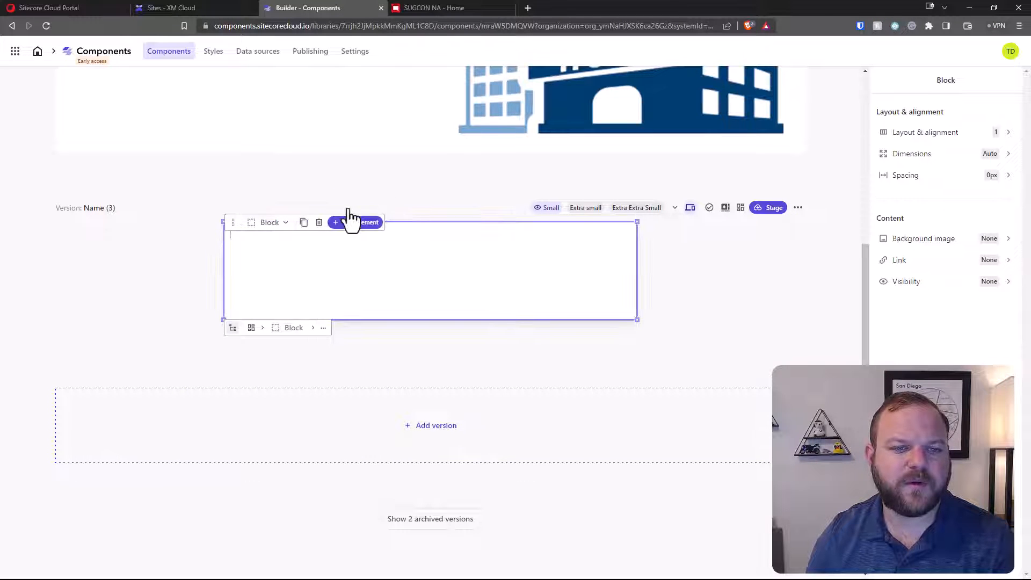
# Insert an image element inside the block of the small-breakpoint version, below its card.
pyautogui.scroll(1, 417, 218)
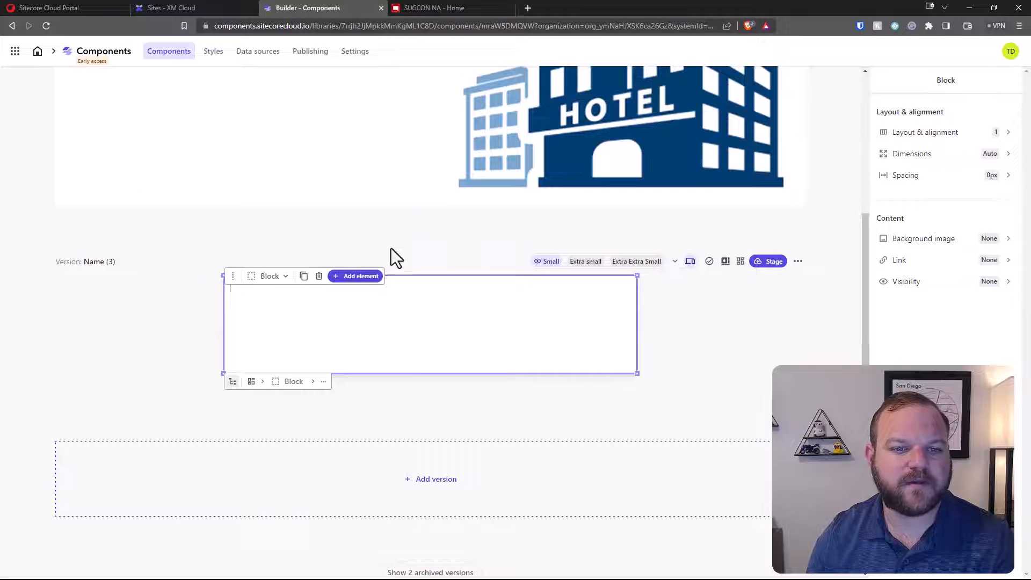
pyautogui.click(353, 277)
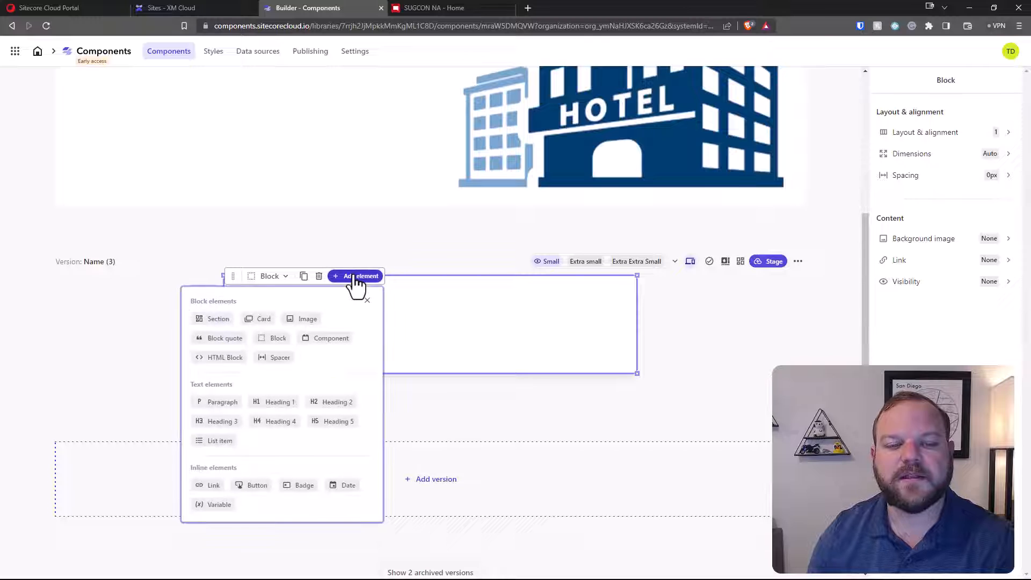
pyautogui.click(301, 323)
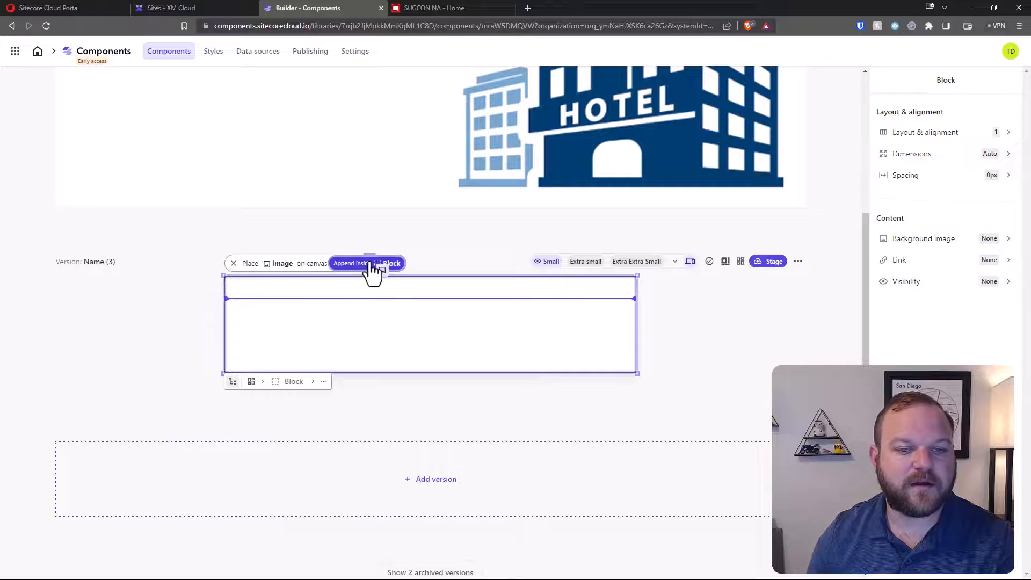
pyautogui.click(376, 270)
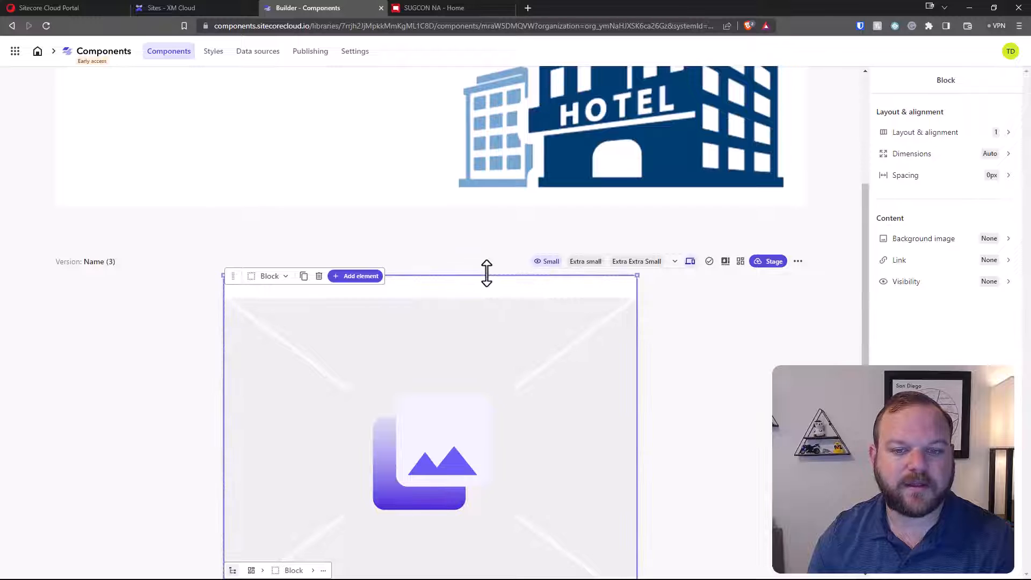
# Examine the element hierarchy of the new version's section and block, and the card layout of the existing hotel version.
pyautogui.click(470, 287)
pyautogui.click(451, 353)
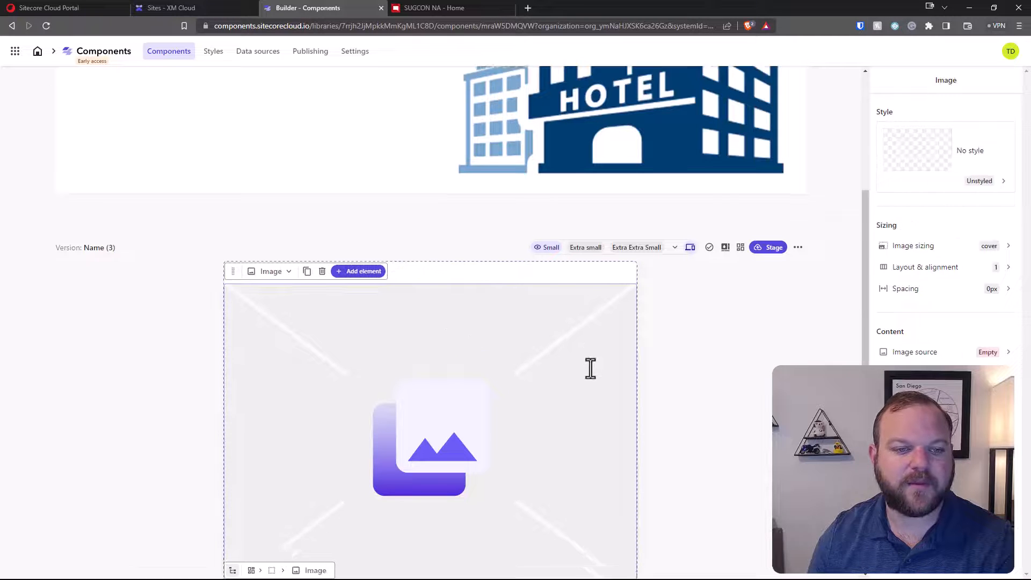
pyautogui.scroll(-5, 590, 368)
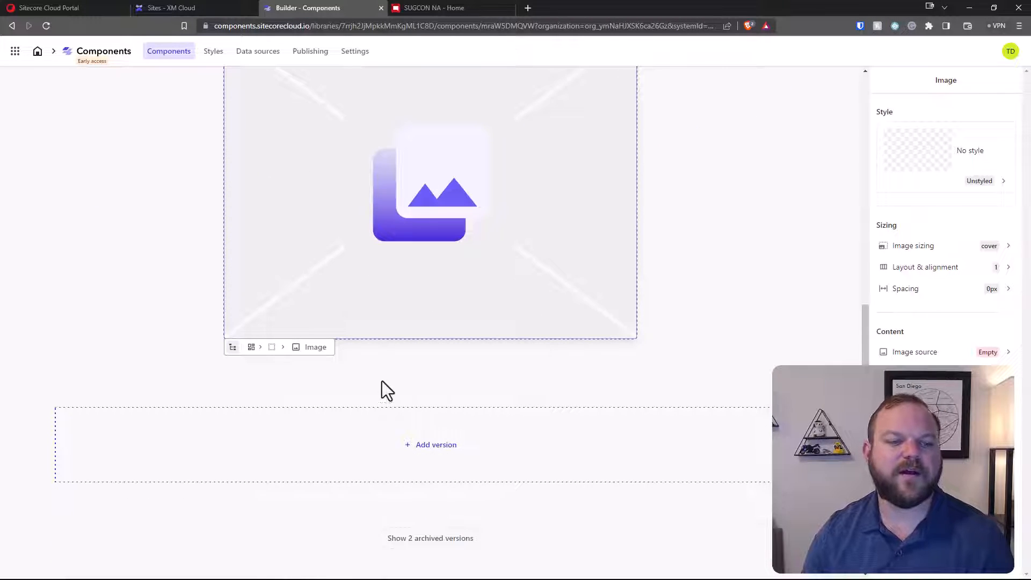
pyautogui.click(250, 347)
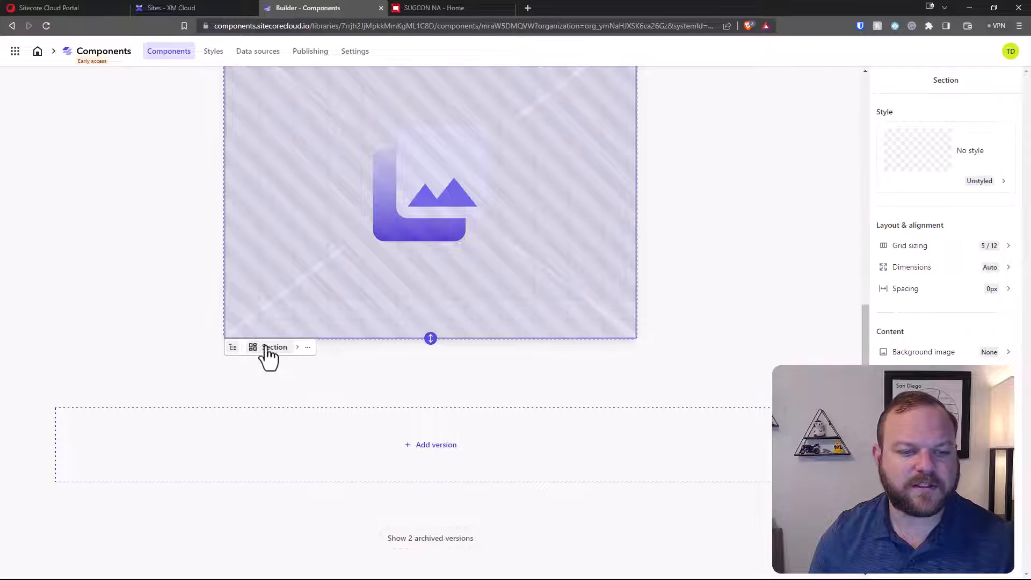
pyautogui.click(307, 347)
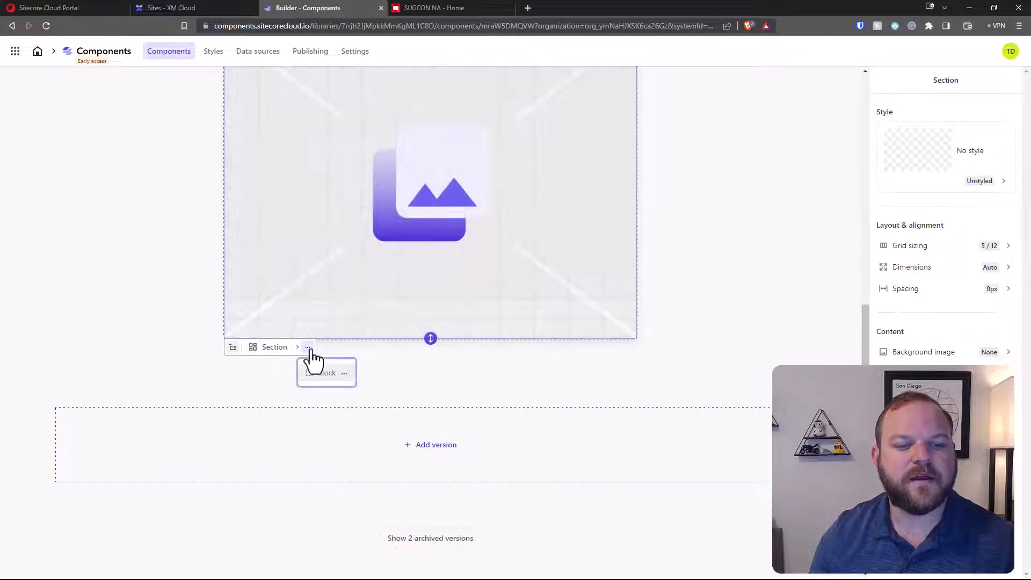
pyautogui.click(326, 373)
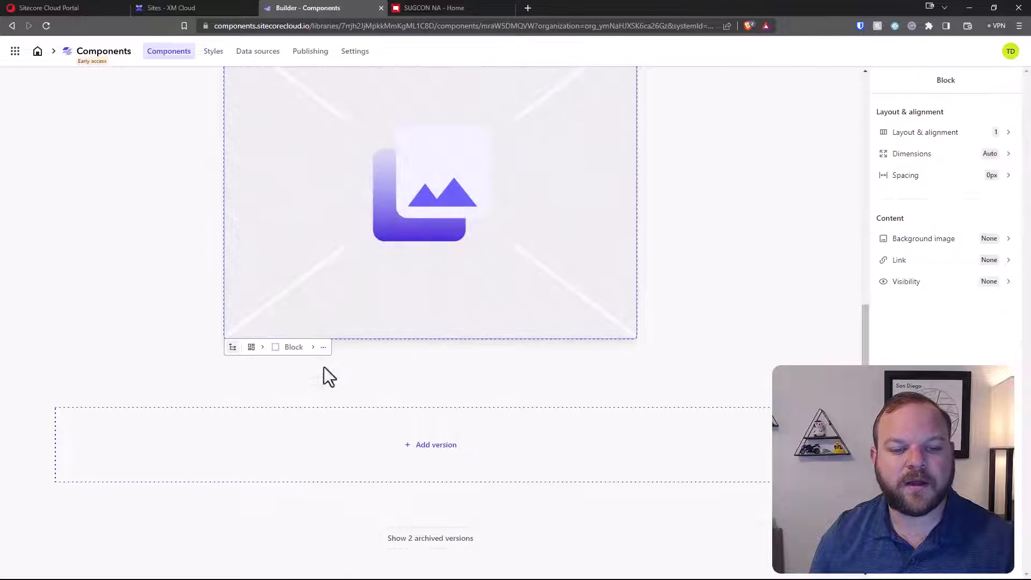
pyautogui.click(323, 348)
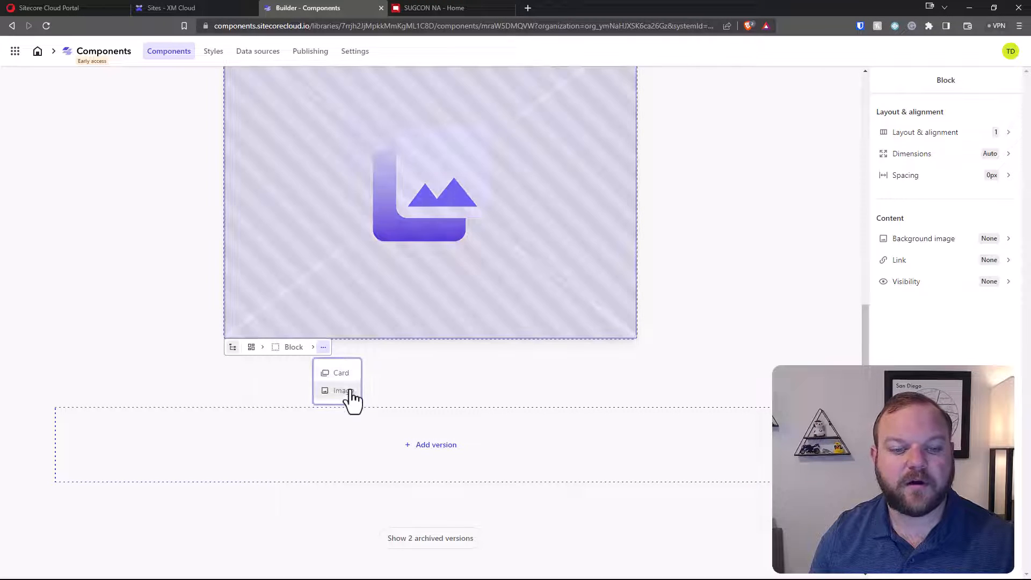
pyautogui.scroll(4, 404, 387)
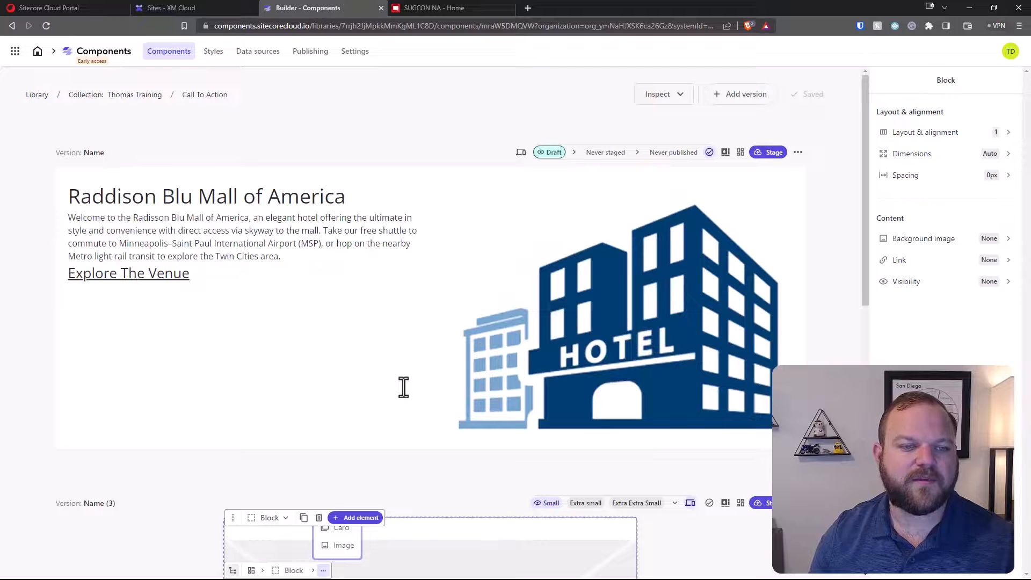
pyautogui.click(329, 297)
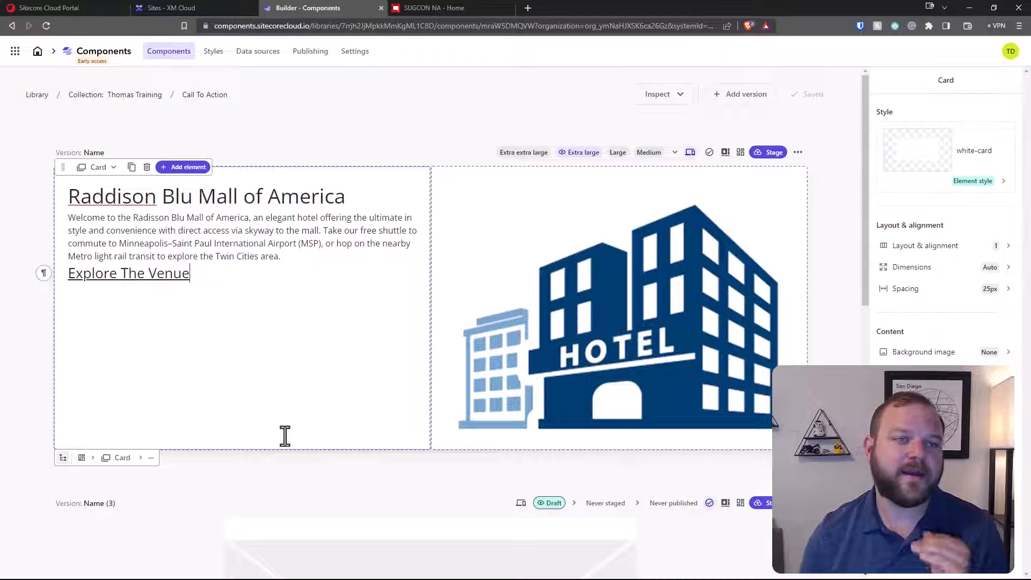
pyautogui.scroll(-7, 379, 432)
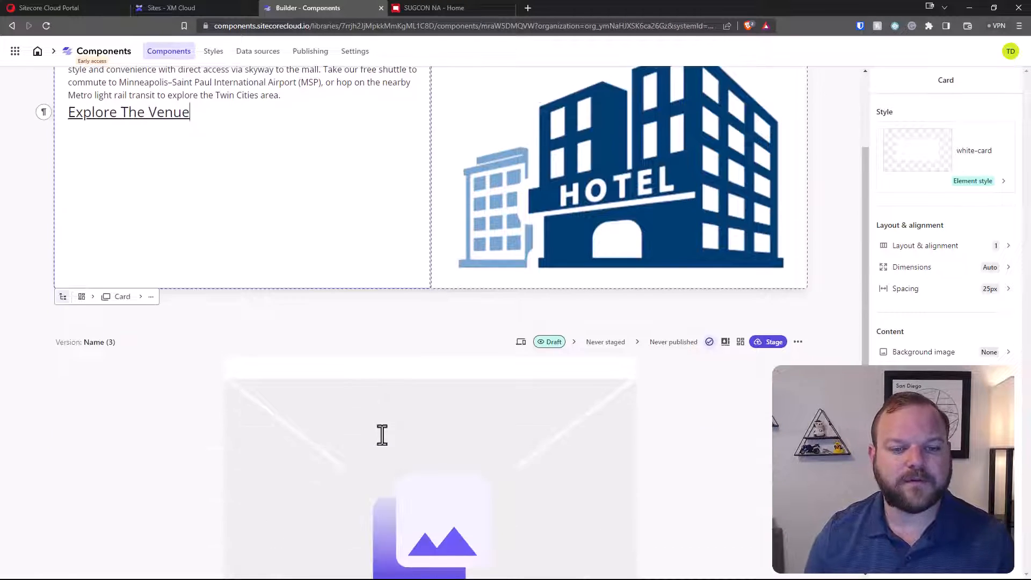
# Add a Heading 2 element inside the card above the image placeholder in the small-breakpoint version.
pyautogui.click(421, 305)
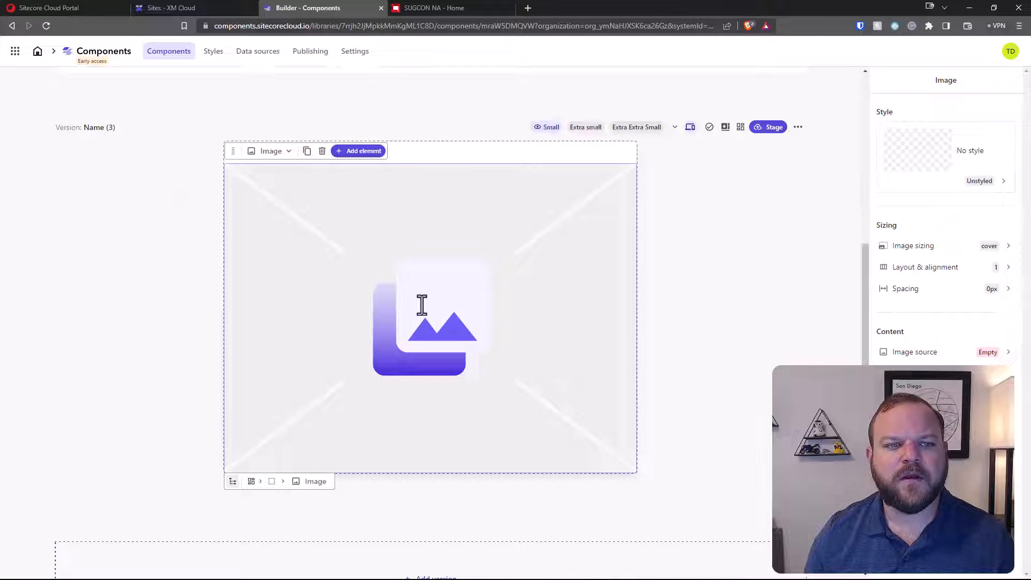
pyautogui.click(461, 154)
pyautogui.click(355, 143)
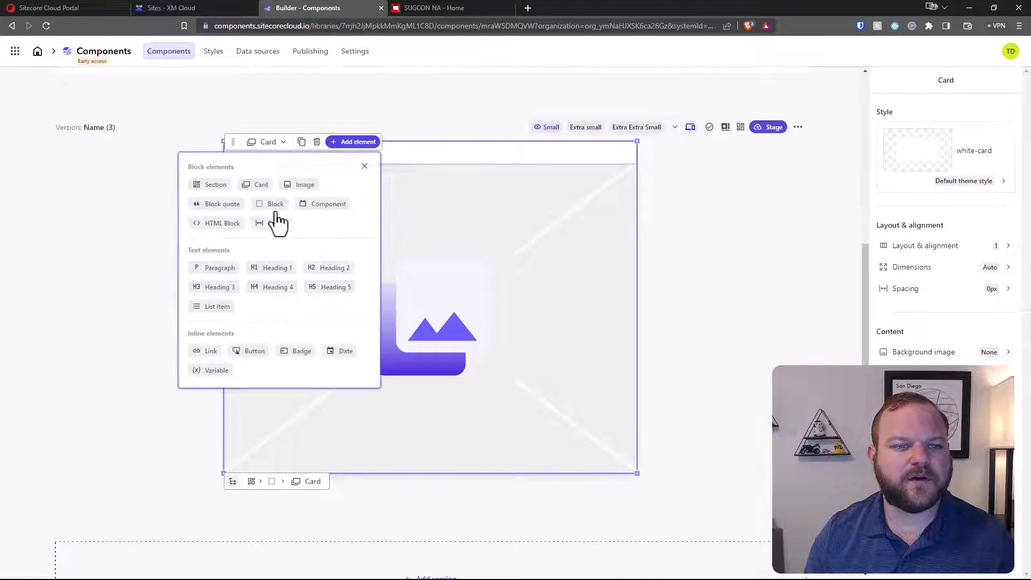
pyautogui.click(320, 269)
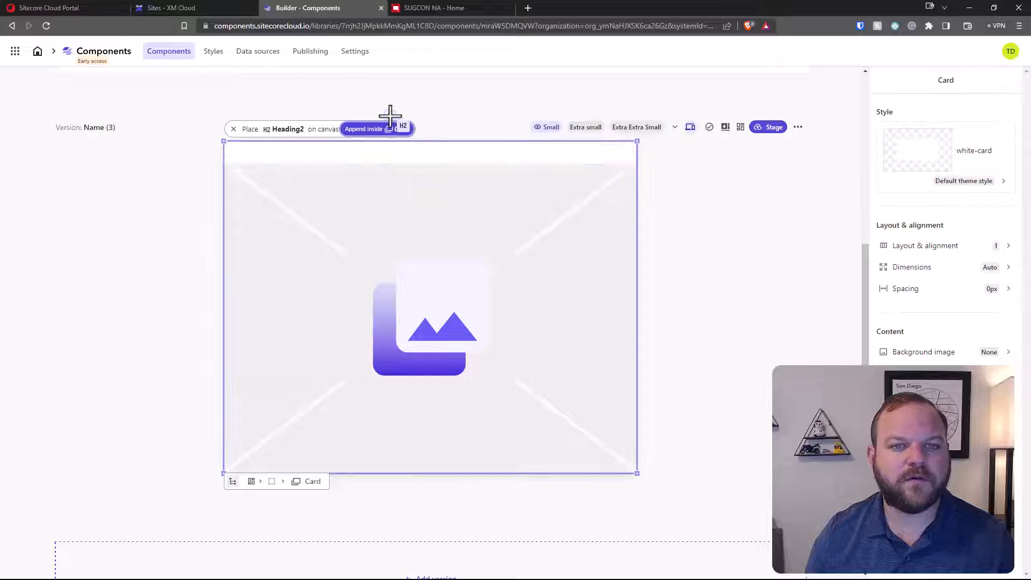
pyautogui.click(426, 166)
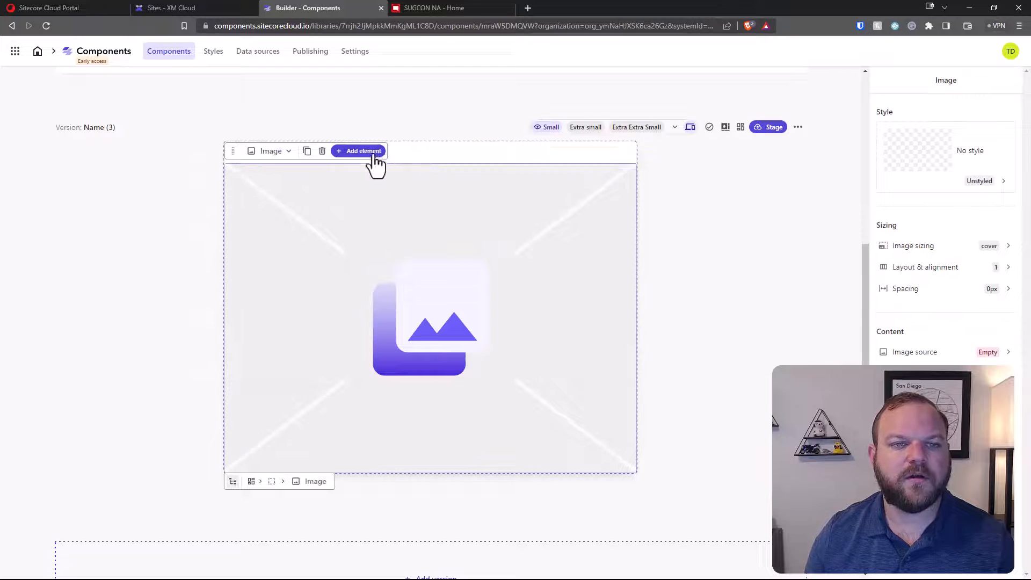
# Append a Paragraph and a Heading 4 element to the card, below its Heading 2.
pyautogui.click(417, 145)
pyautogui.click(360, 142)
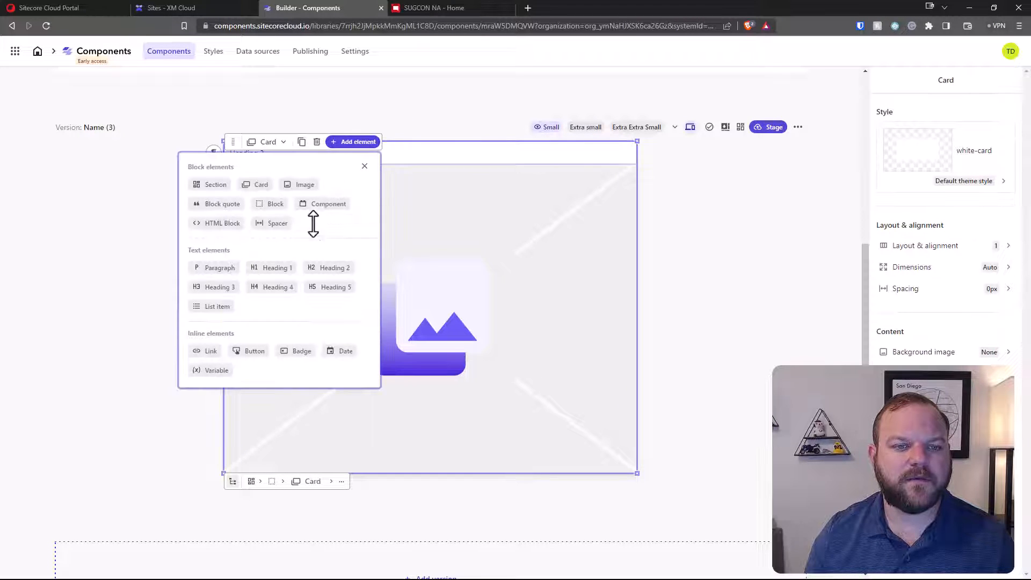
pyautogui.click(220, 268)
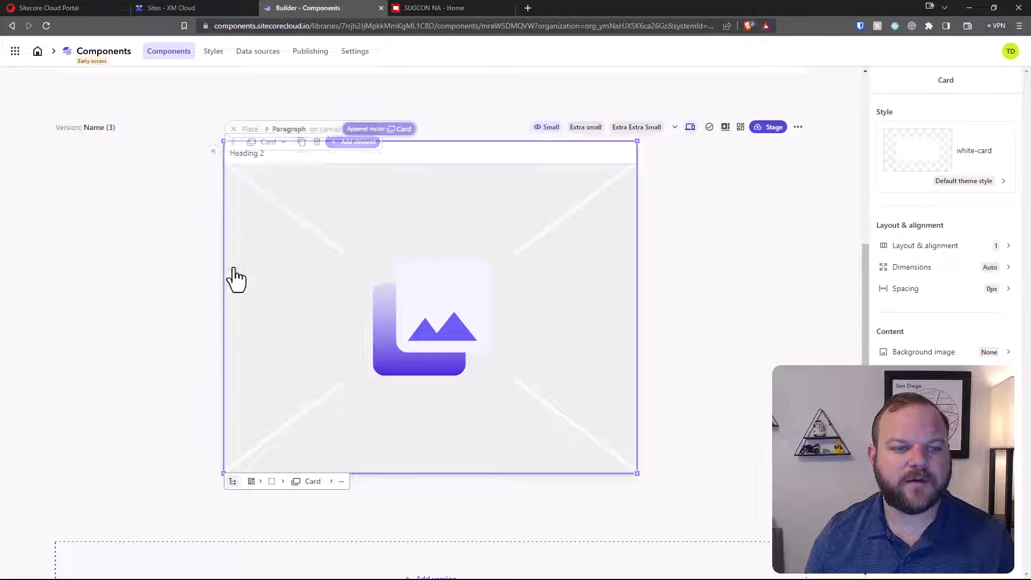
pyautogui.click(402, 131)
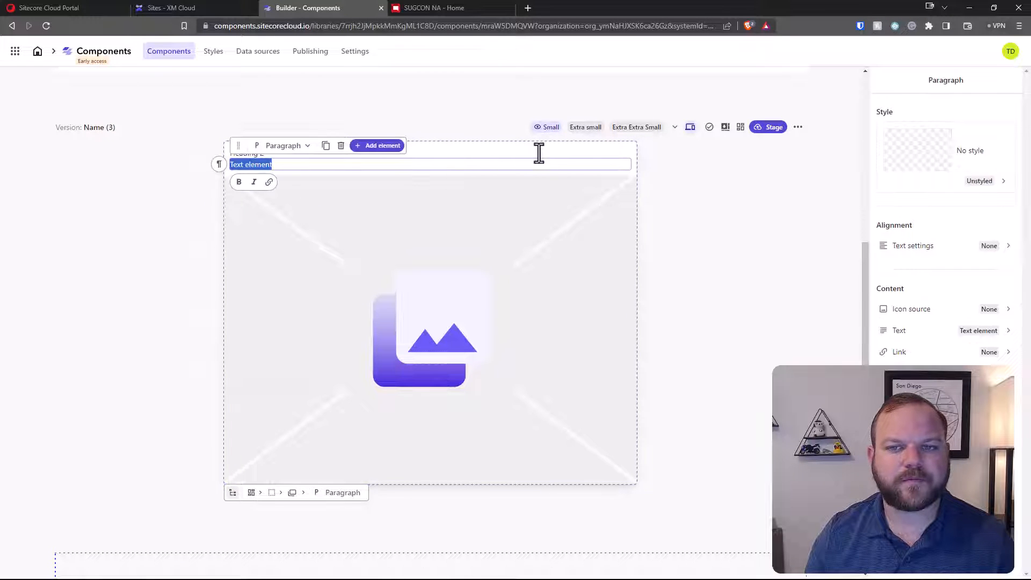
pyautogui.click(631, 171)
pyautogui.click(353, 142)
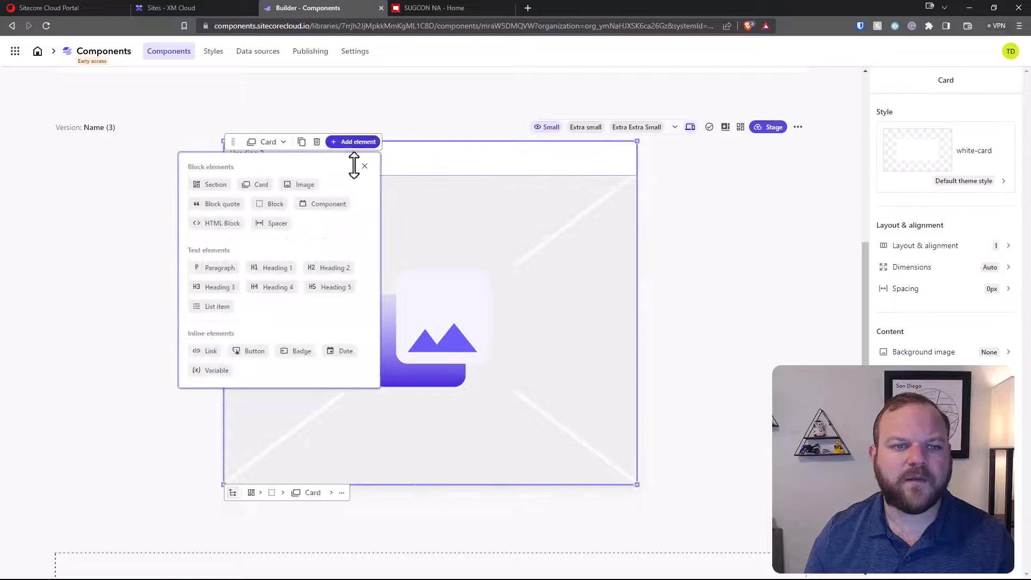
pyautogui.click(284, 288)
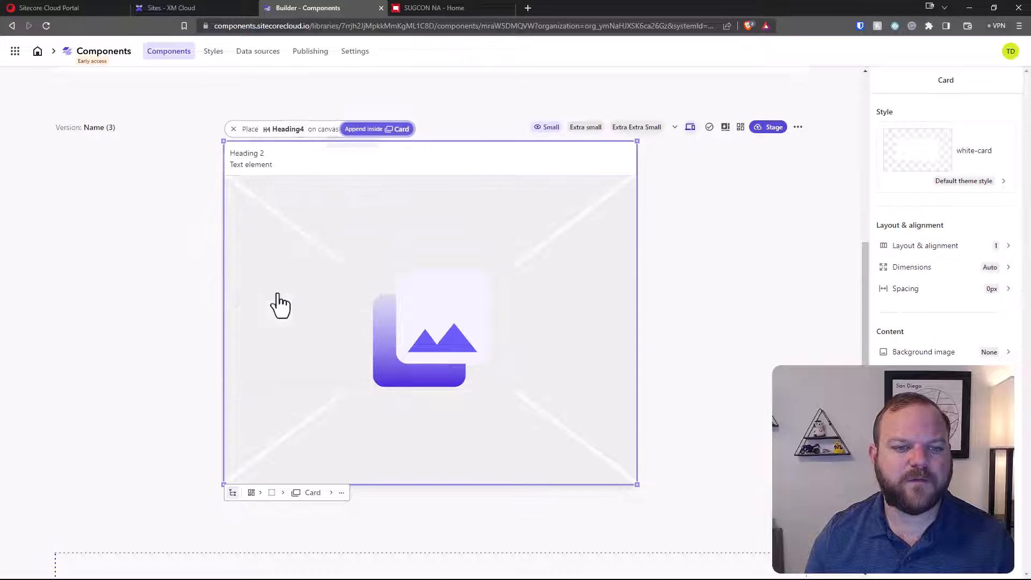
pyautogui.click(365, 132)
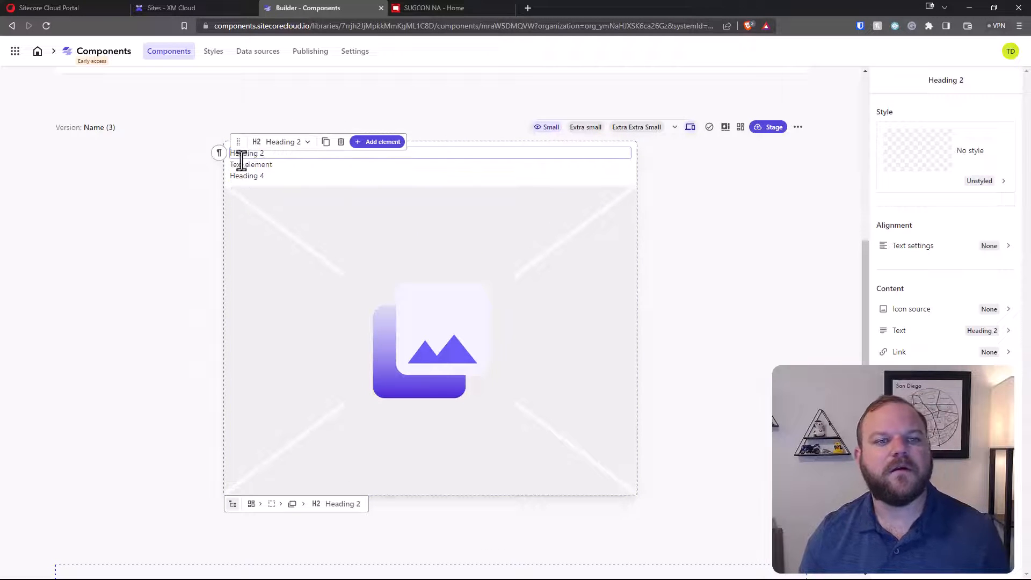
# Set the Heading 2 text to "Raddison Blu Mall of America" and replace the paragraph with the hotel's "Welcome to the Radisson Blu Mall of America" description.
pyautogui.click(248, 161)
pyautogui.click(263, 154)
pyautogui.tripleClick(243, 152)
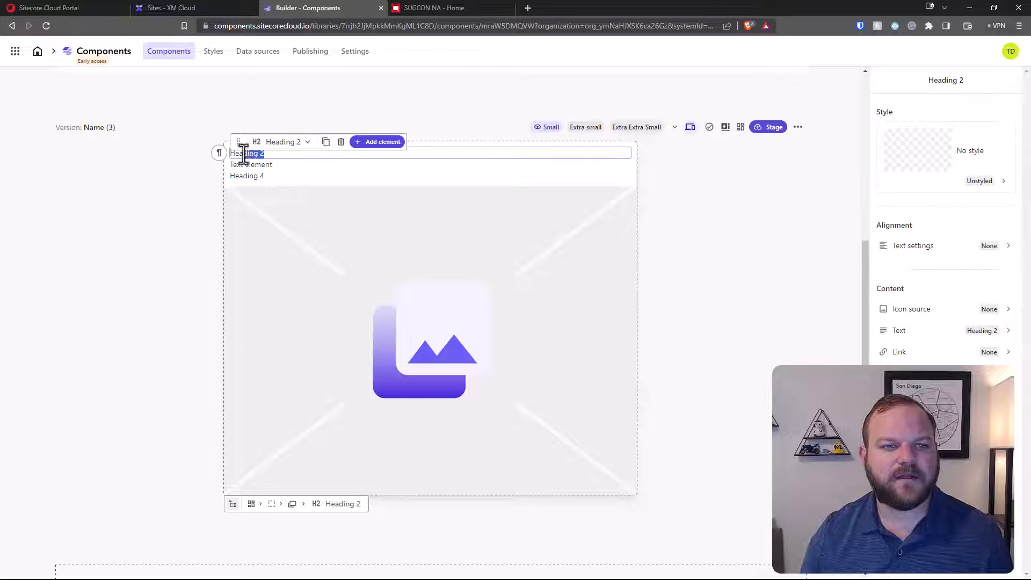
pyautogui.write('Raddison Blu Mall of America')
pyautogui.click(288, 165)
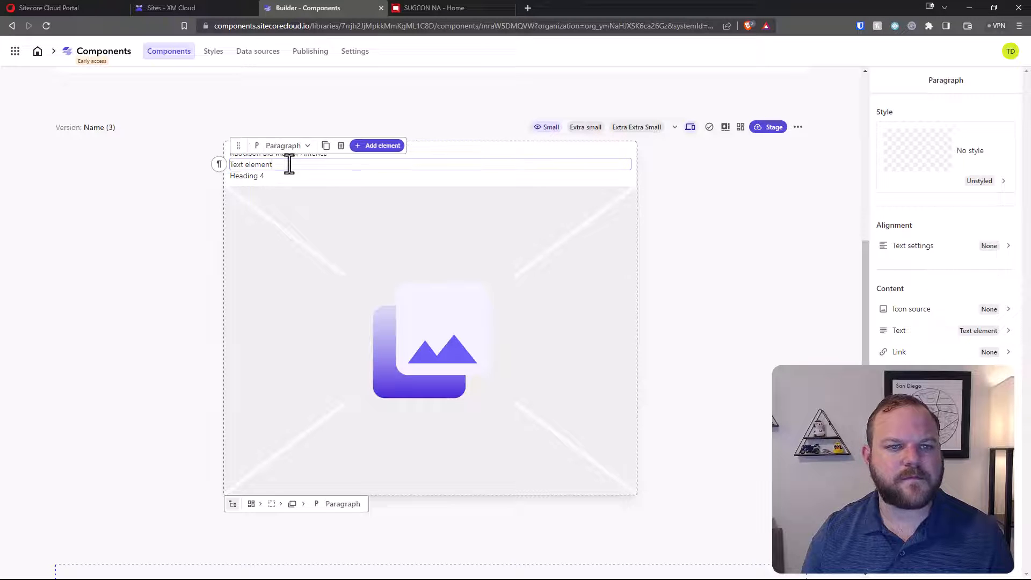
pyautogui.tripleClick(289, 165)
pyautogui.hotkey('ctrl', 'v')
# Replace the Heading 4 placeholder text with "Explore the Venue".
pyautogui.click(281, 199)
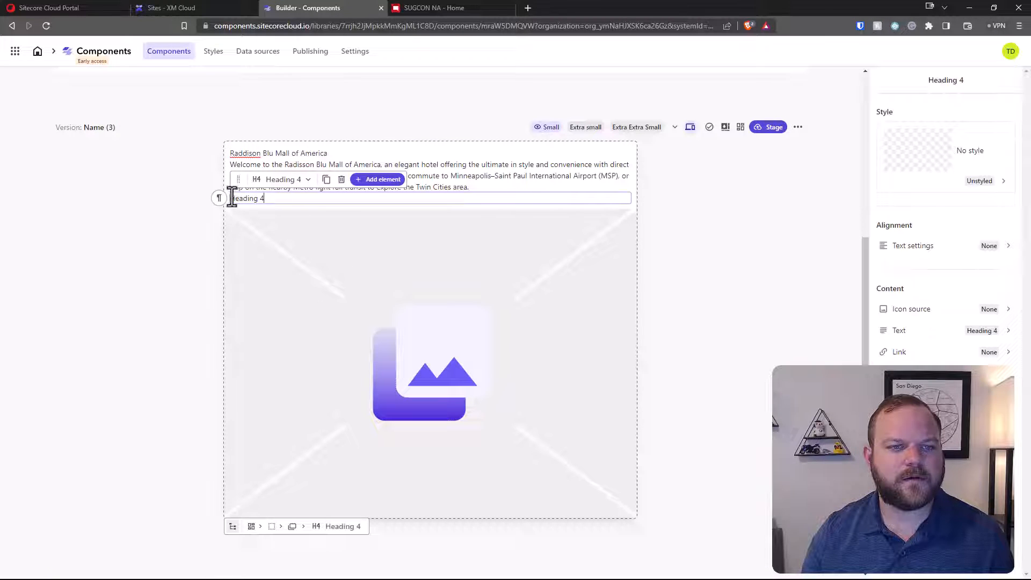
pyautogui.press('BackSpace')
pyautogui.press('BackSpace')
pyautogui.press('BackSpace')
pyautogui.press('BackSpace')
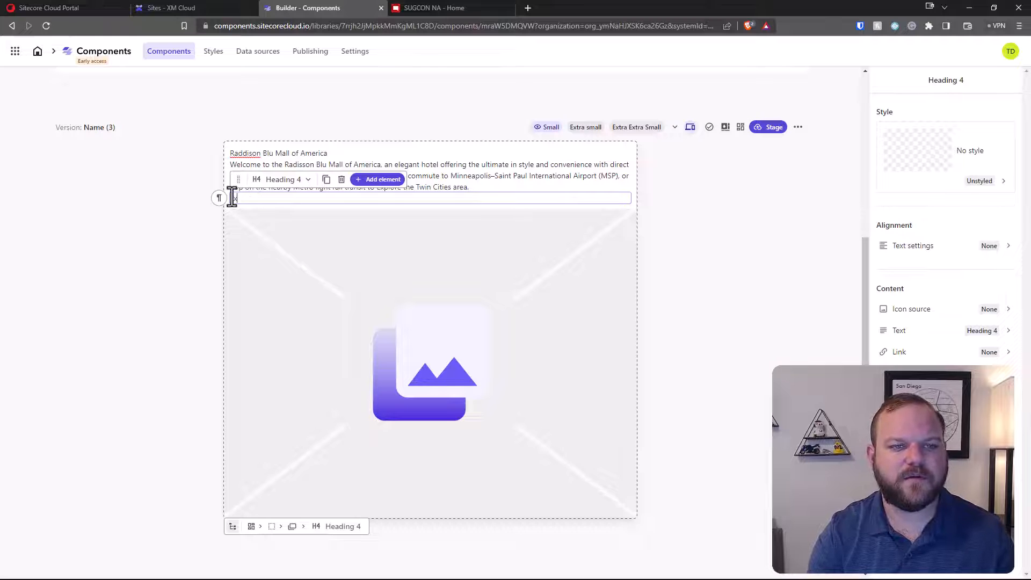
pyautogui.write('Explore the Venue')
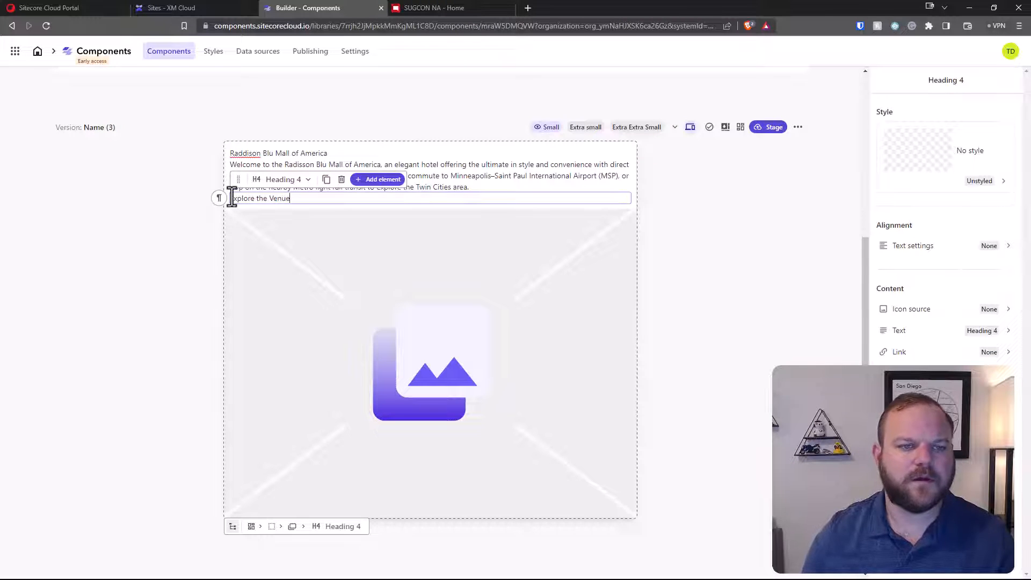
# Apply the default style from all elements to the card's Heading 2.
pyautogui.click(311, 153)
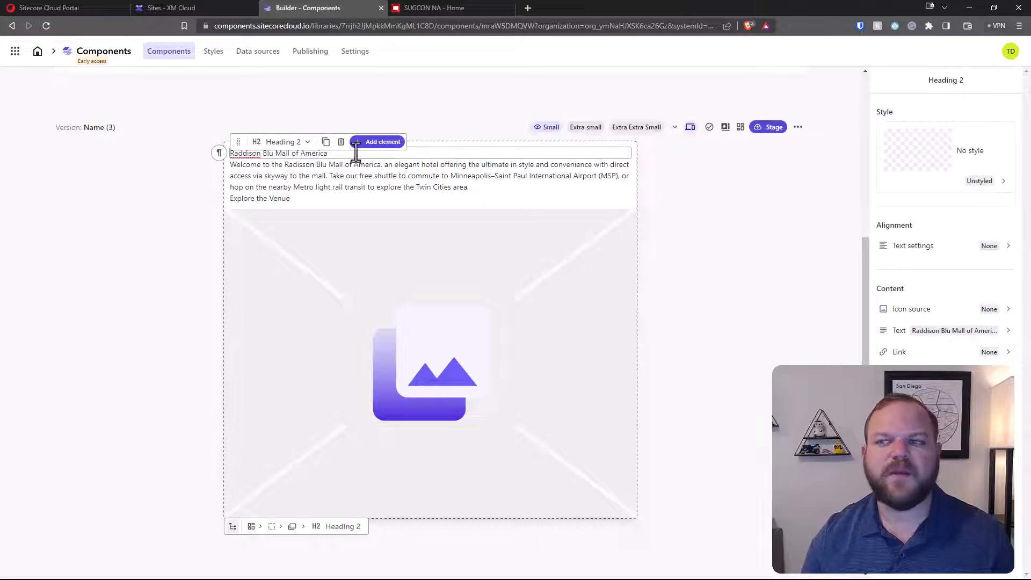
pyautogui.click(915, 146)
pyautogui.click(961, 142)
pyautogui.click(971, 279)
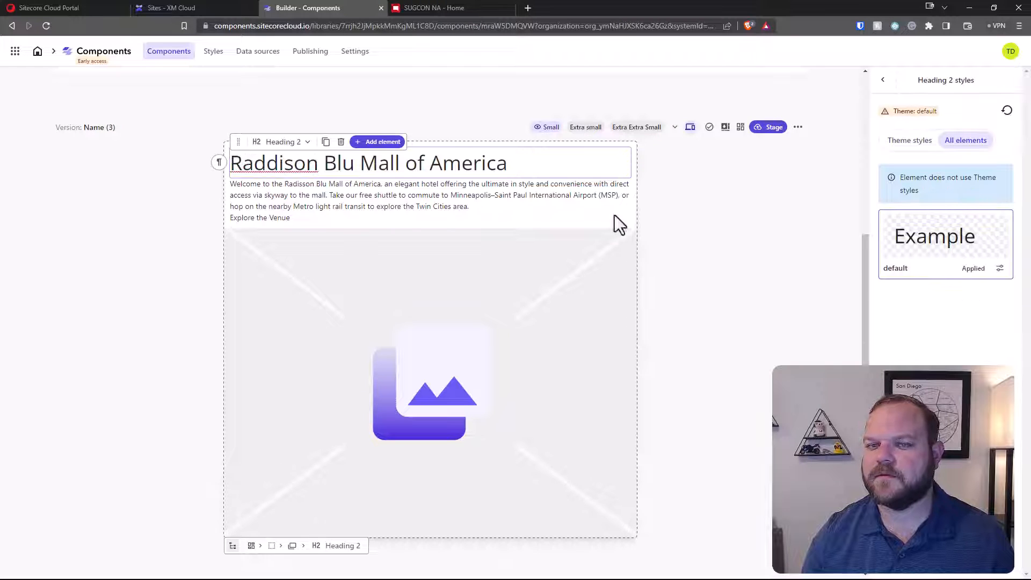
# Apply the sans-serif paragraph style listed after default to the hotel description paragraph.
pyautogui.click(384, 198)
pyautogui.click(895, 160)
pyautogui.click(961, 141)
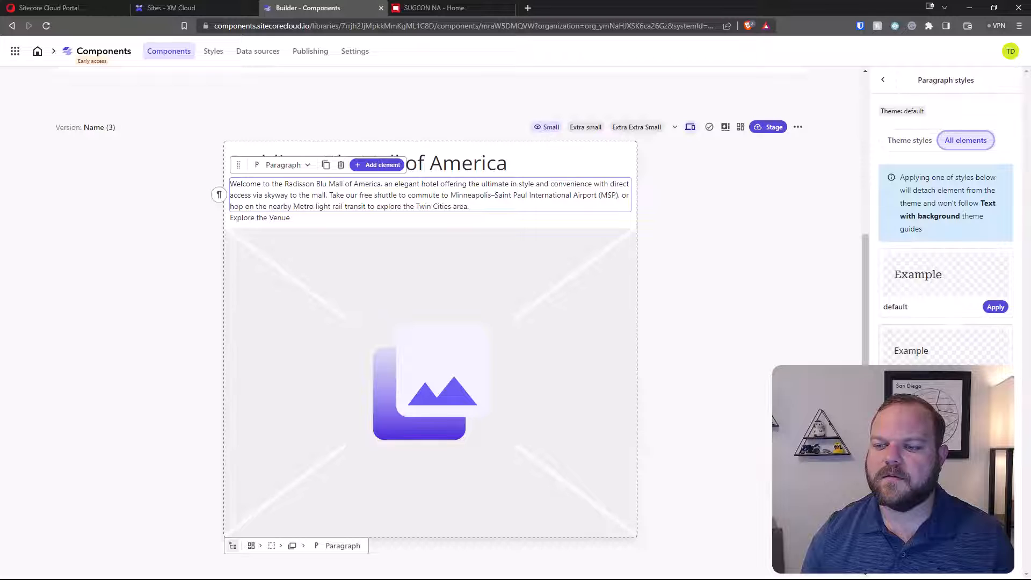
pyautogui.click(996, 383)
# Apply the default Heading 4 style from all elements to the "Explore the Venue" heading.
pyautogui.click(276, 235)
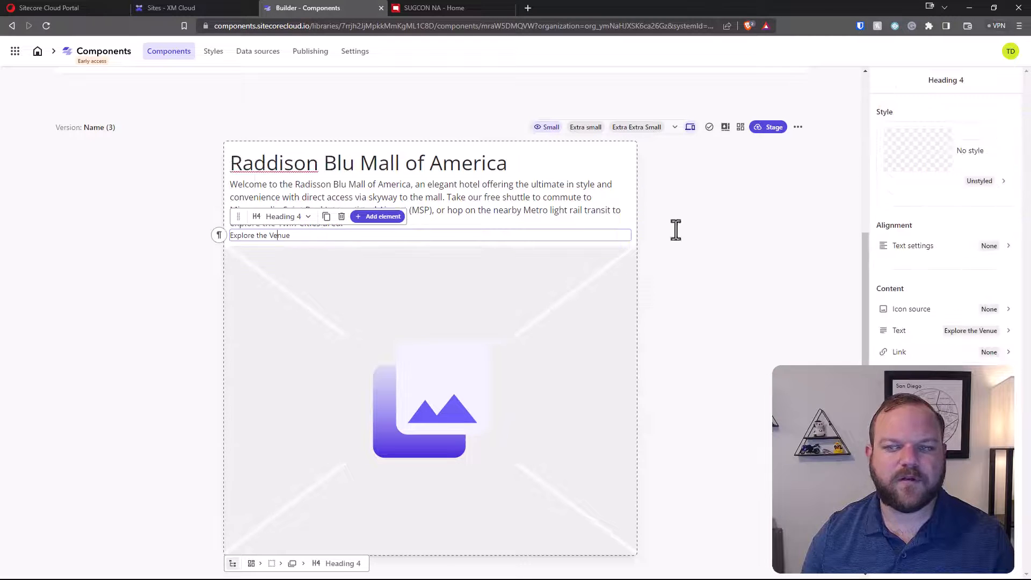
pyautogui.click(964, 186)
pyautogui.click(965, 141)
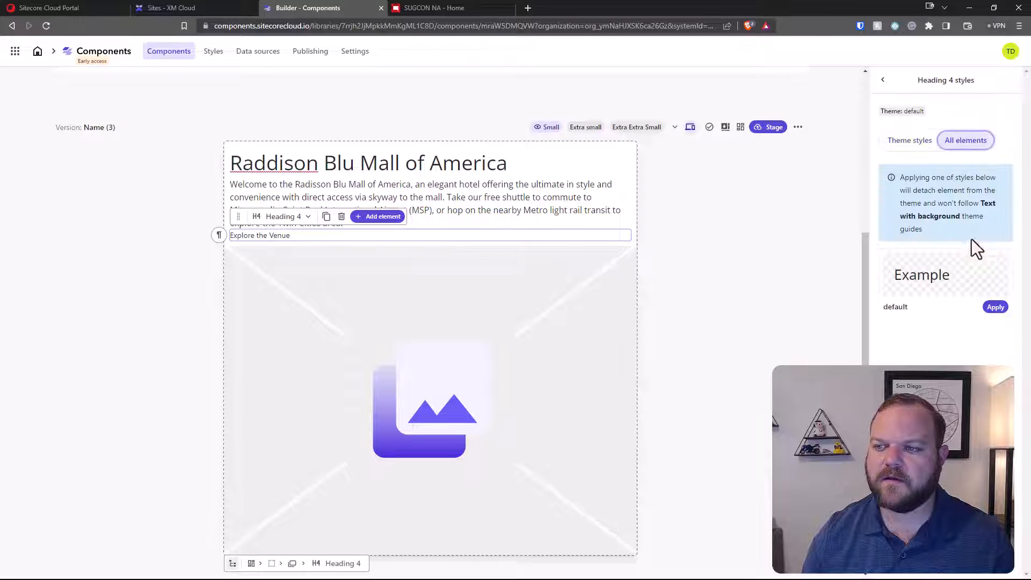
pyautogui.click(964, 282)
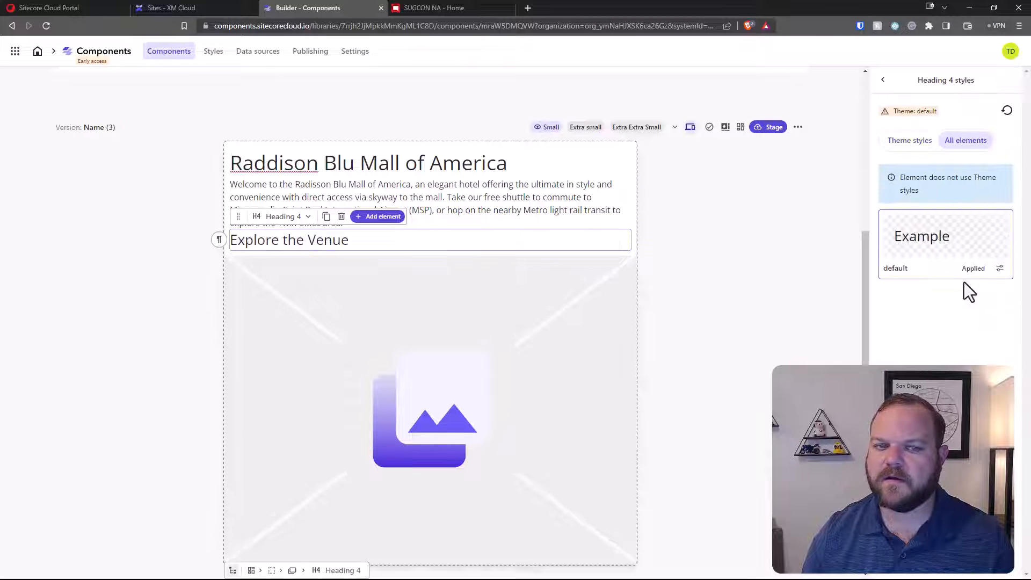
pyautogui.click(883, 80)
pyautogui.click(939, 344)
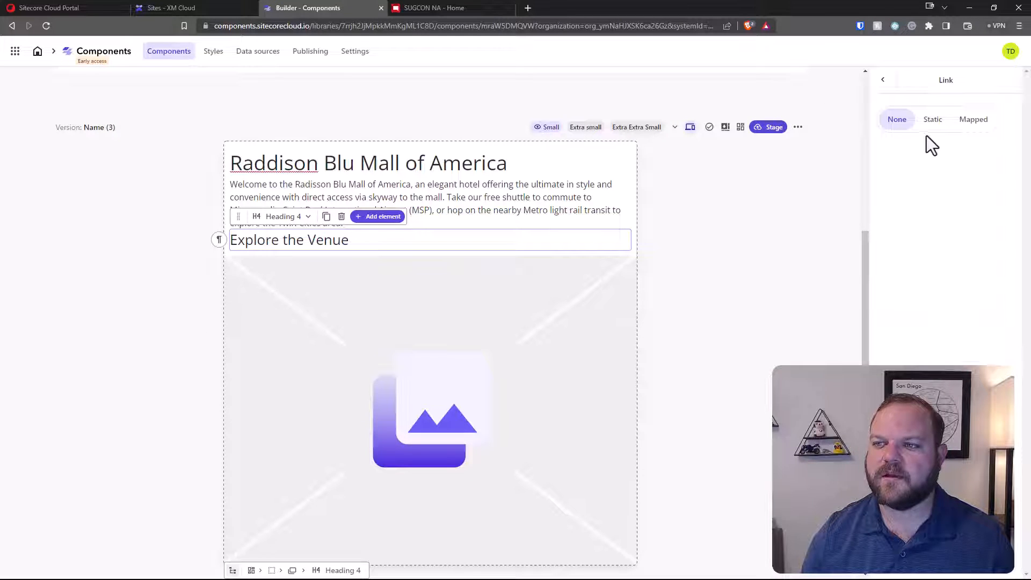
pyautogui.click(933, 119)
pyautogui.click(926, 171)
pyautogui.write('www')
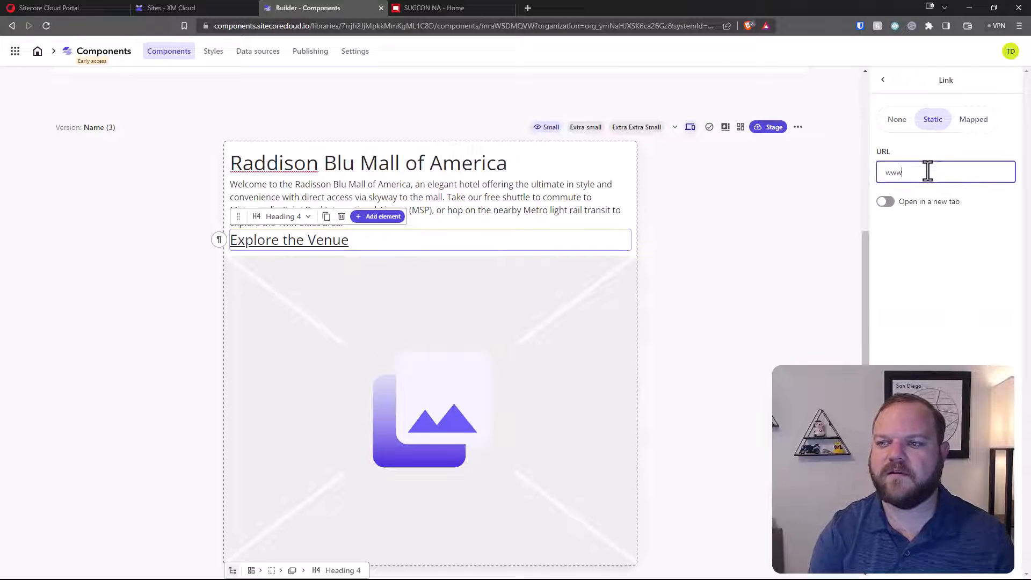
pyautogui.write('.sitecore.com')
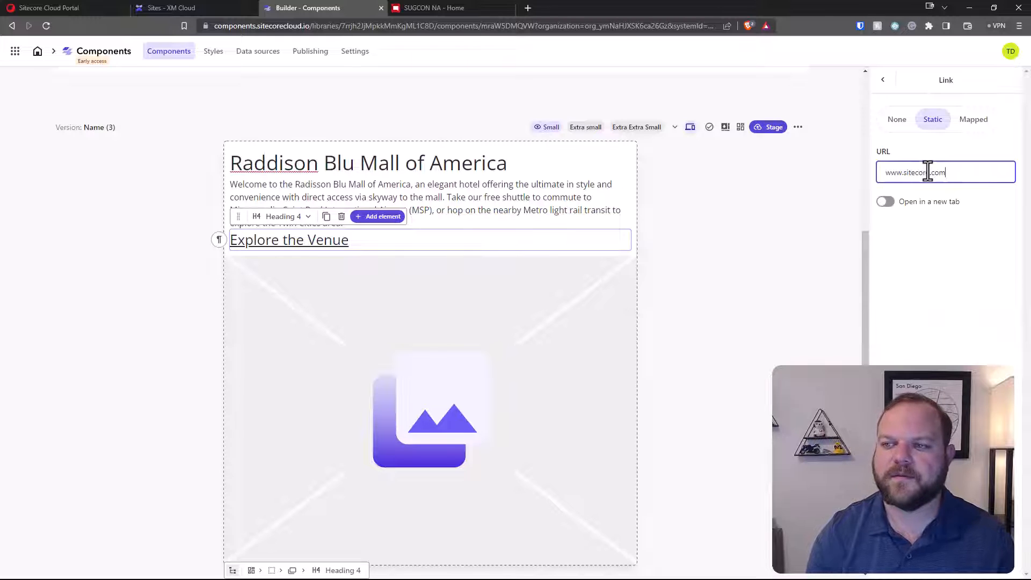
pyautogui.click(839, 268)
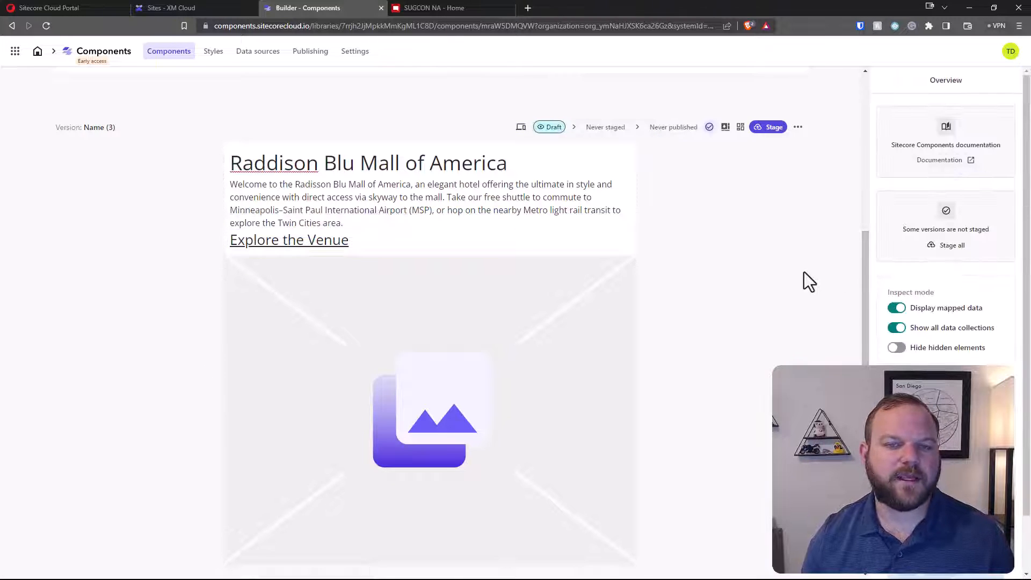
# Set the empty image below the card text to a static source using the copied hotel image URL.
pyautogui.click(566, 277)
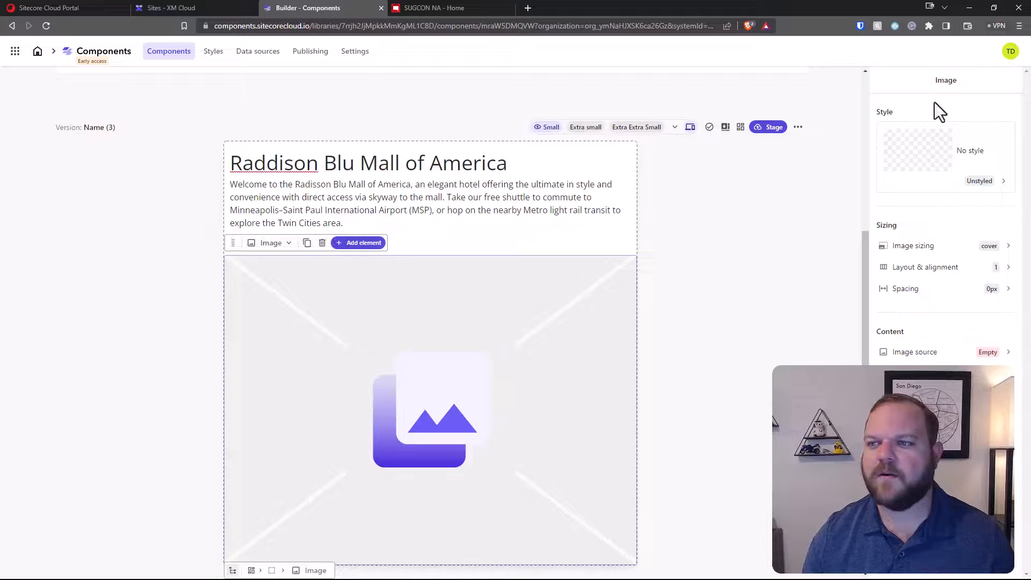
pyautogui.click(952, 353)
pyautogui.click(904, 226)
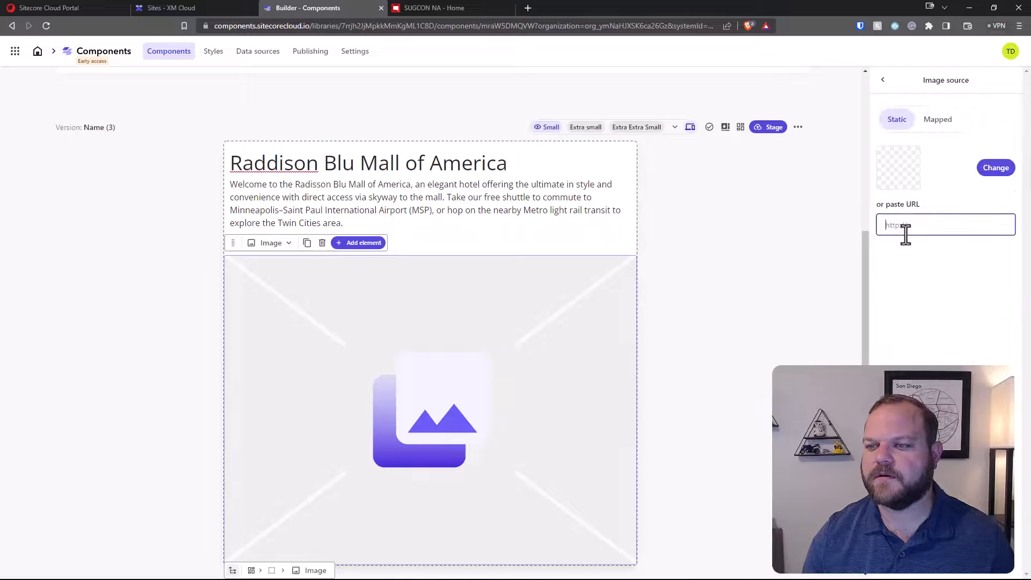
pyautogui.hotkey('ctrl', 'v')
pyautogui.click(744, 274)
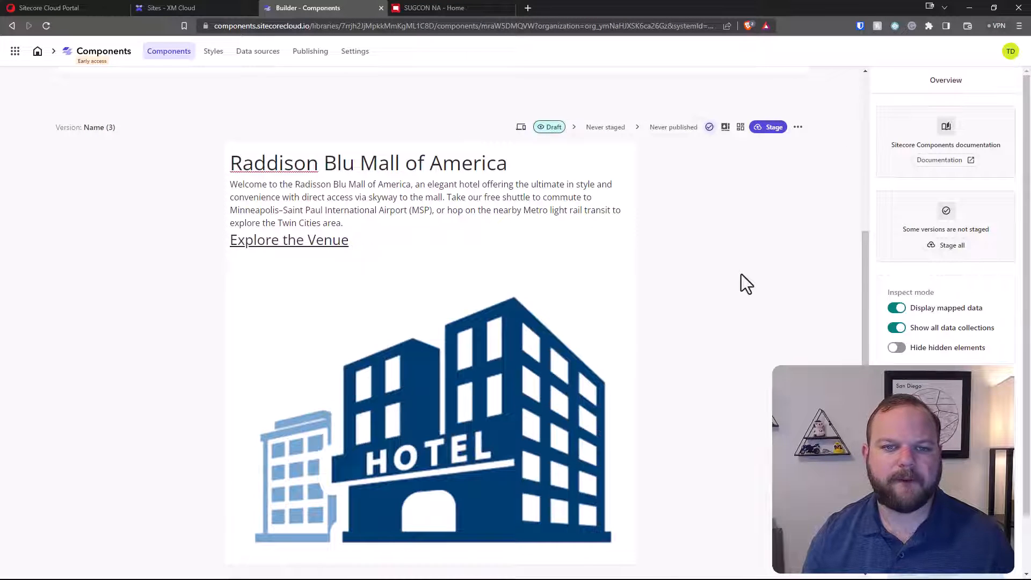
# Rename the first component version, with text beside the hotel image, as "Large Format Screen".
pyautogui.scroll(-4, 741, 274)
pyautogui.scroll(9, 741, 274)
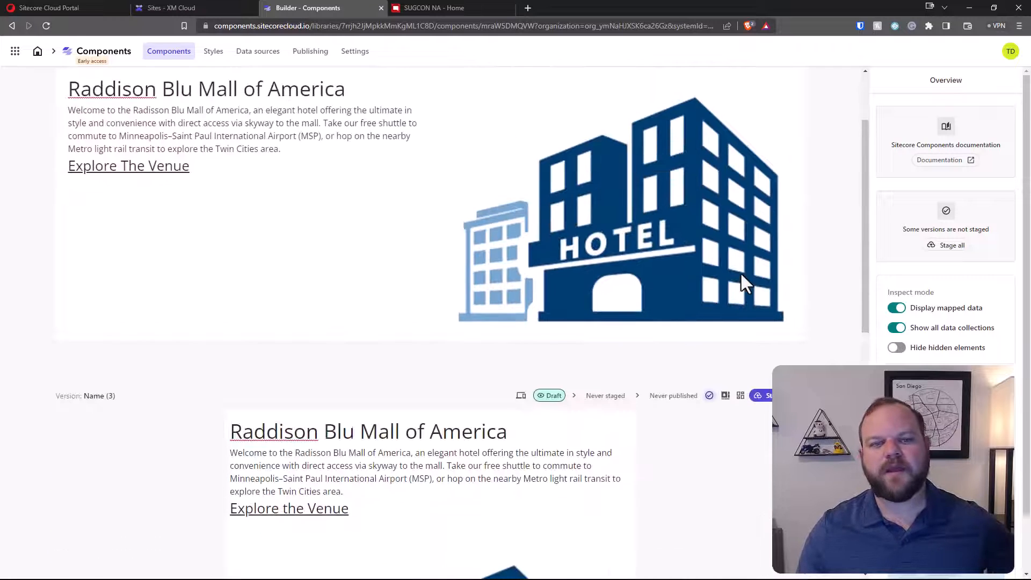
pyautogui.scroll(-1, 740, 272)
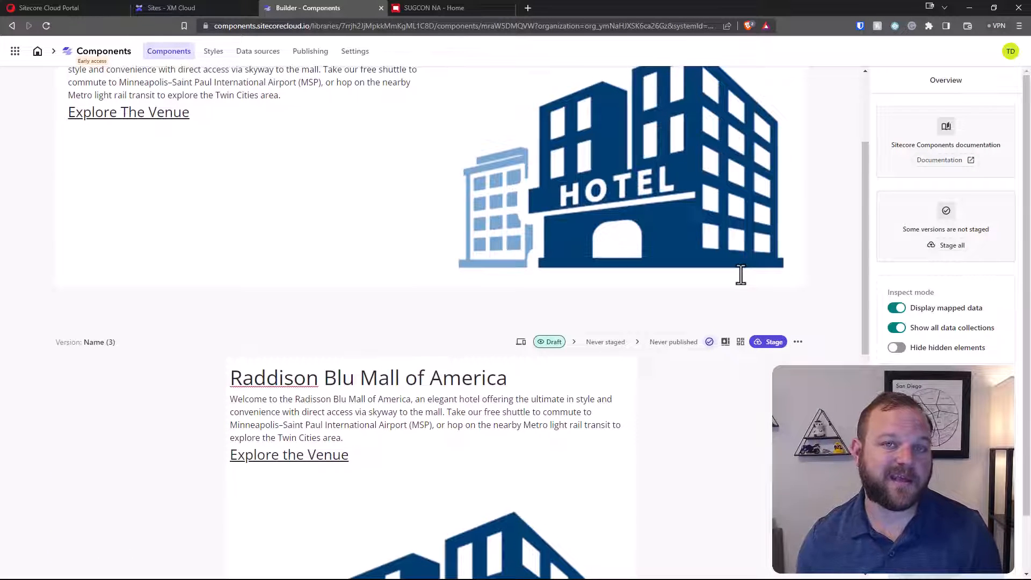
pyautogui.scroll(3, 474, 242)
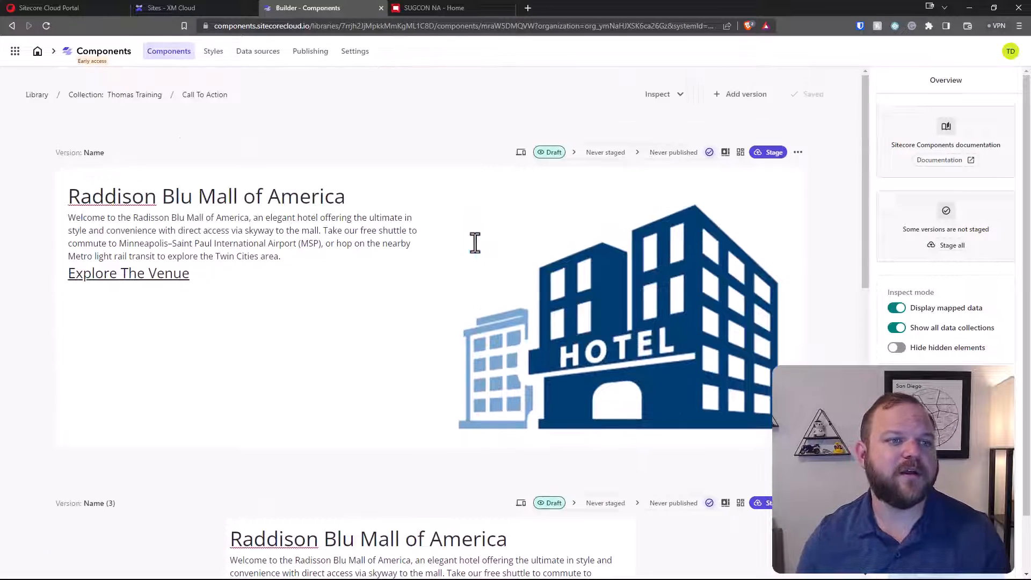
pyautogui.click(103, 154)
pyautogui.click(113, 199)
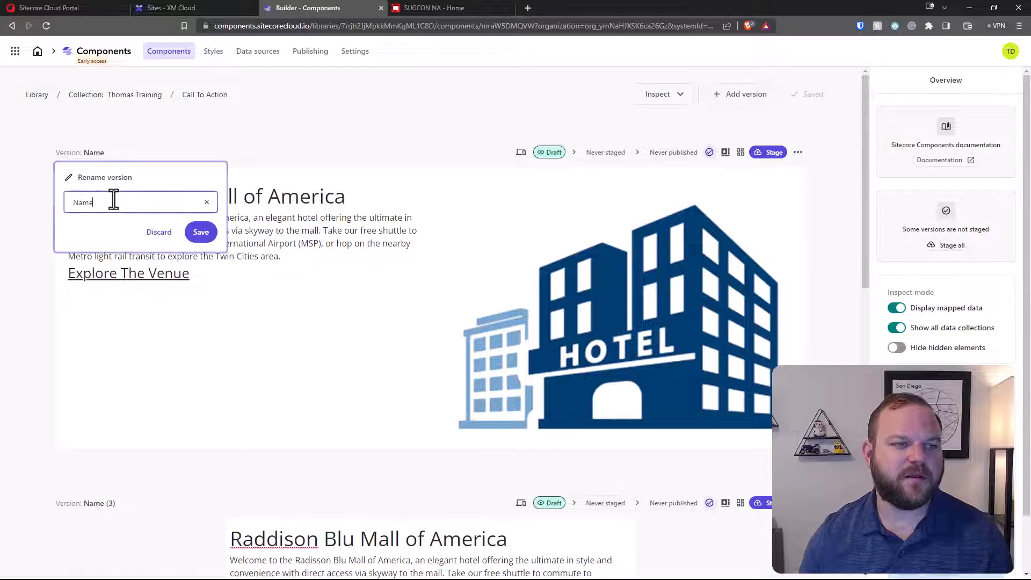
pyautogui.press('BackSpace')
pyautogui.press('BackSpace')
pyautogui.press('BackSpace')
pyautogui.press('BackSpace')
pyautogui.write('Large Format Screen')
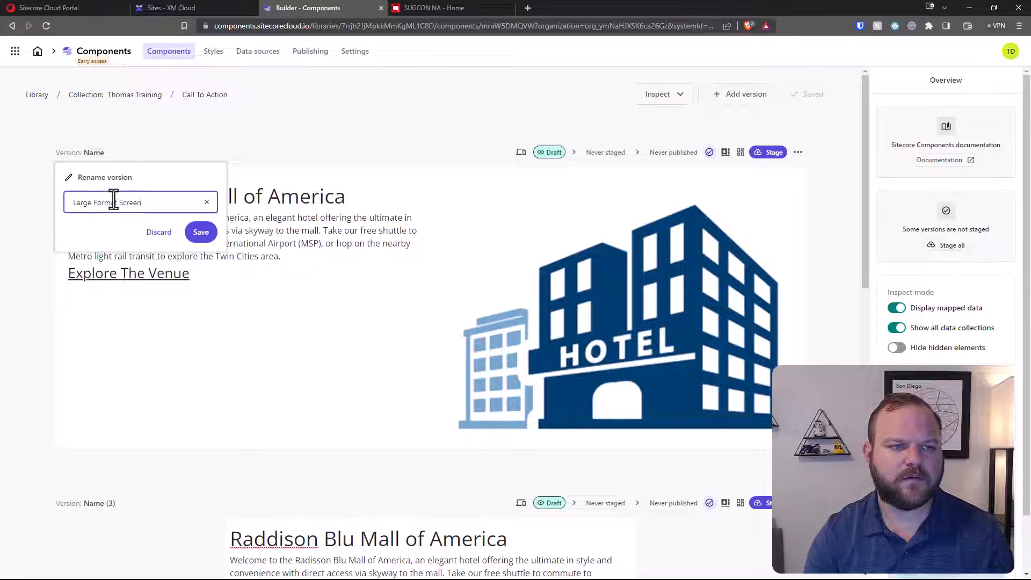
pyautogui.click(189, 232)
pyautogui.click(200, 232)
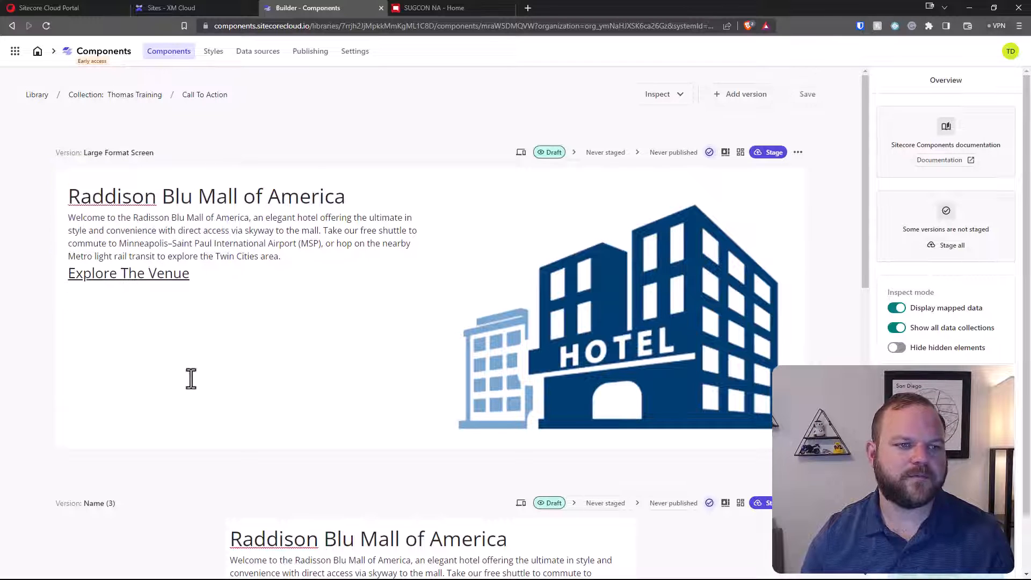
# Rename the second component version, with text stacked above the hotel image, as "Small Format Screen".
pyautogui.scroll(-2, 162, 386)
pyautogui.click(99, 397)
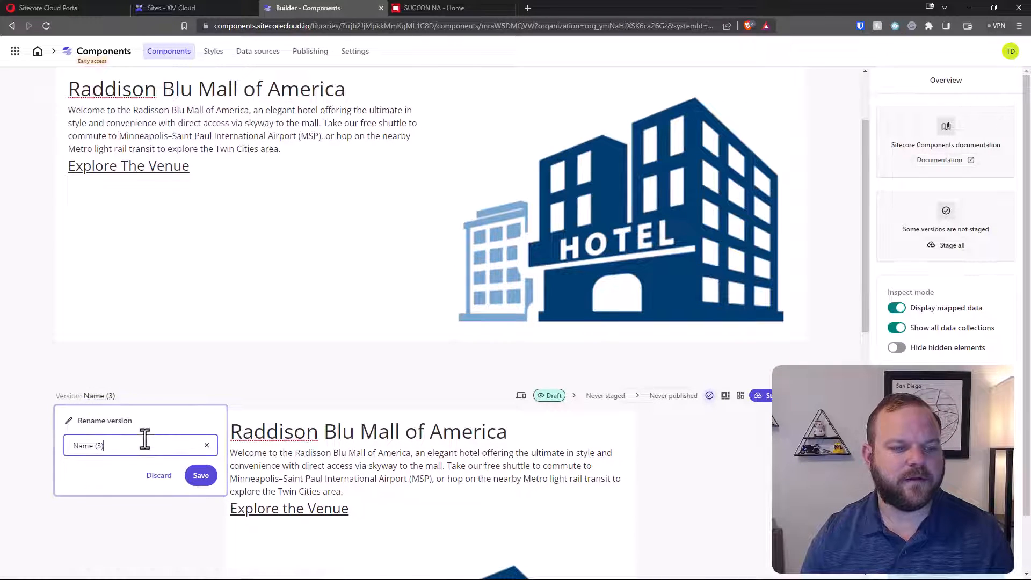
pyautogui.moveTo(142, 445); pyautogui.dragTo(73, 446)
pyautogui.write('Small Form')
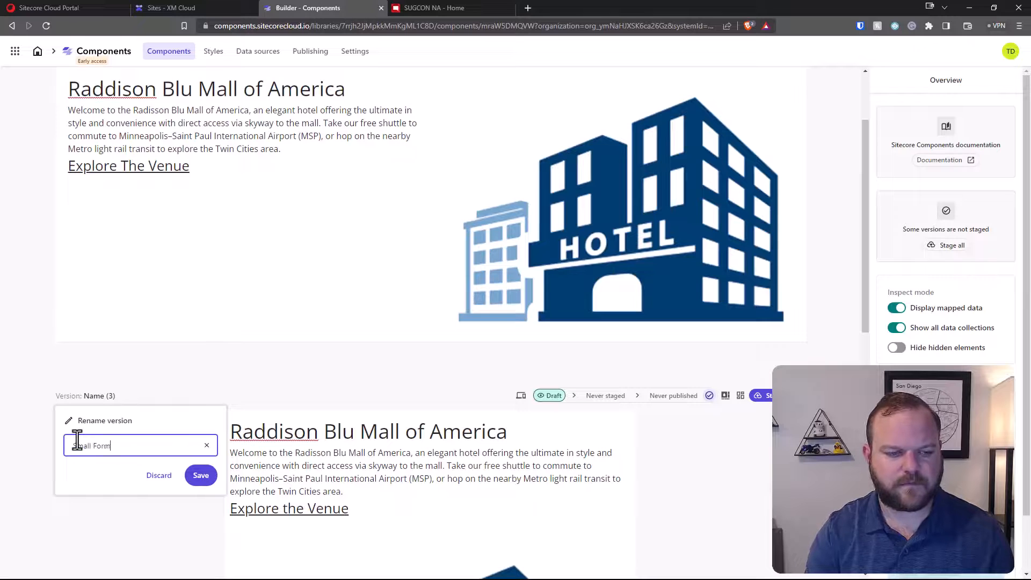
pyautogui.write('at Screen')
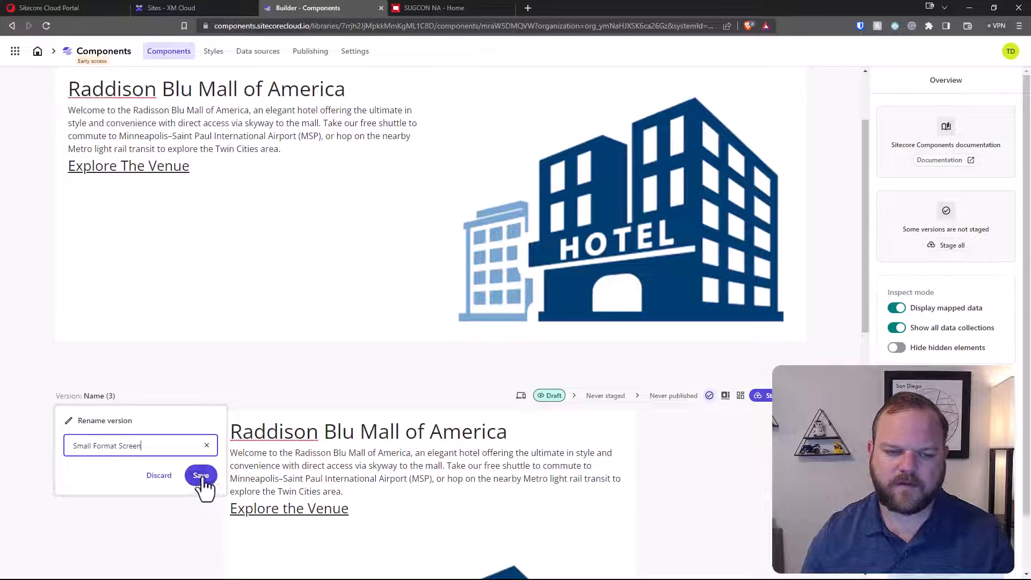
pyautogui.click(202, 478)
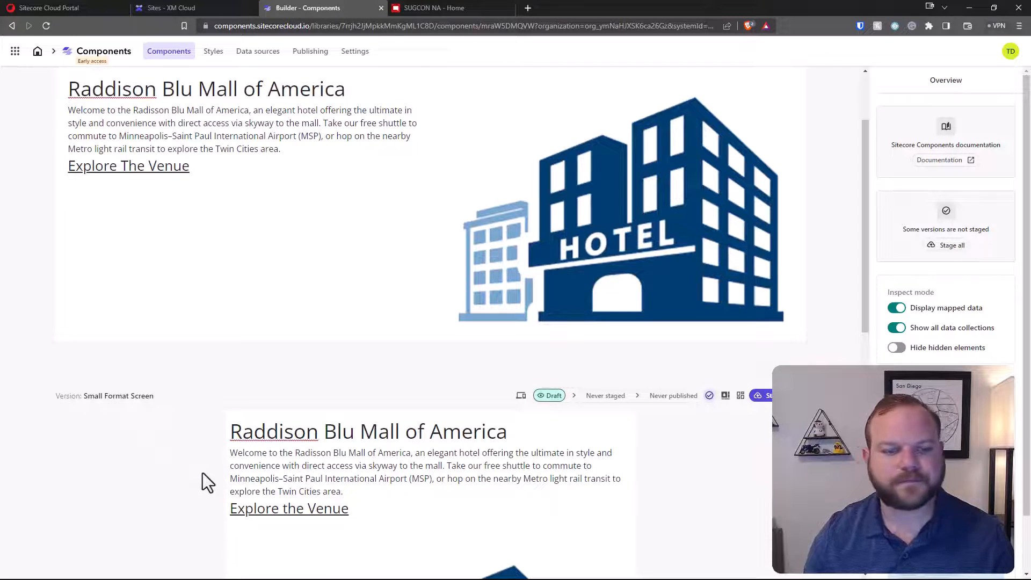
pyautogui.scroll(-5, 454, 430)
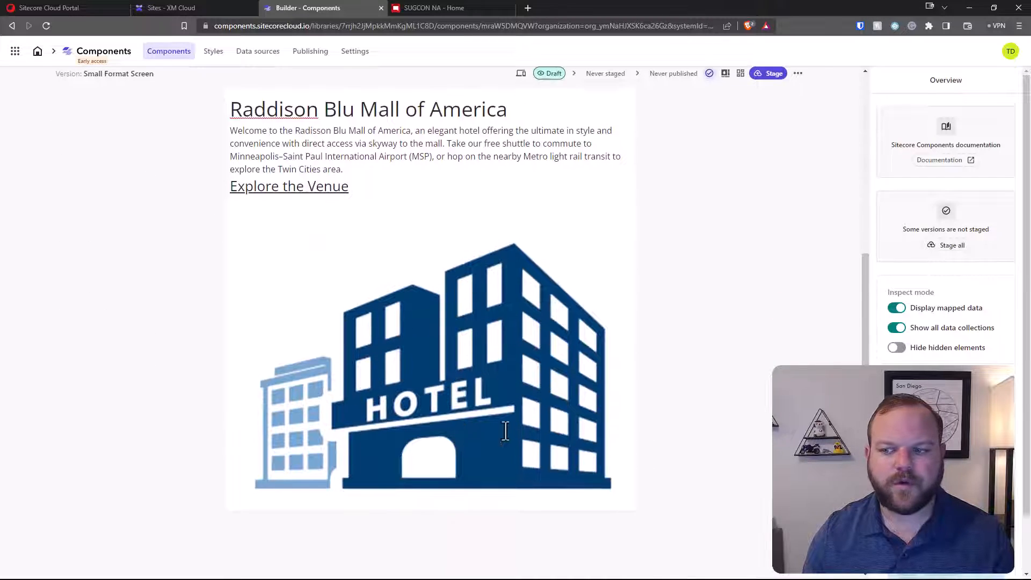
pyautogui.scroll(5, 505, 431)
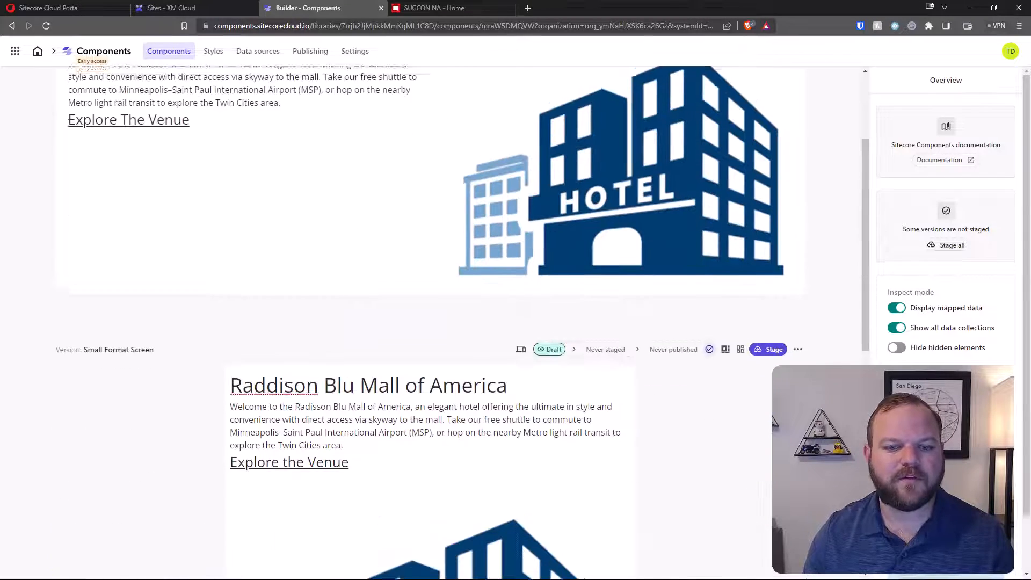
pyautogui.scroll(1, 429, 322)
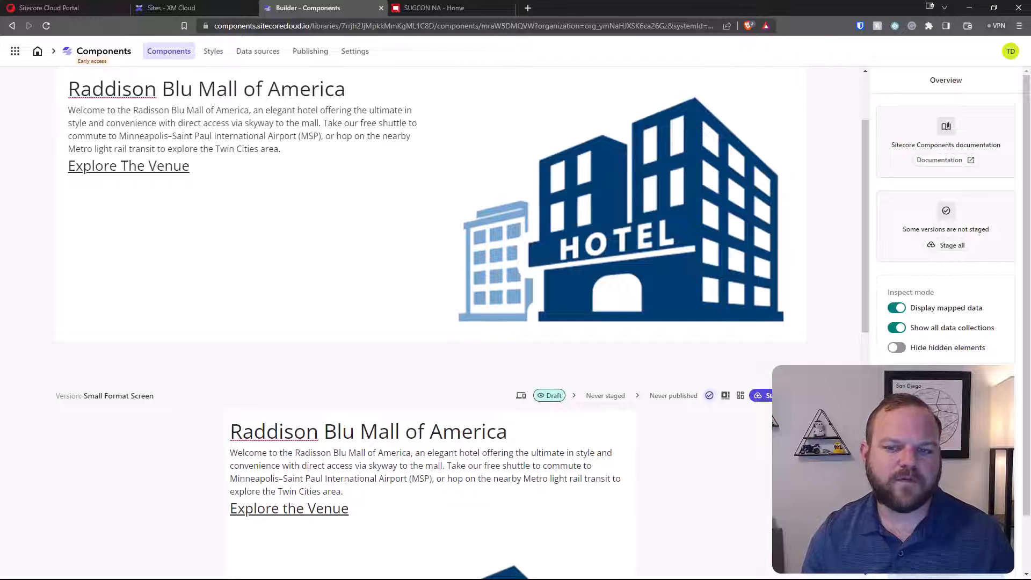
pyautogui.scroll(1, 462, 322)
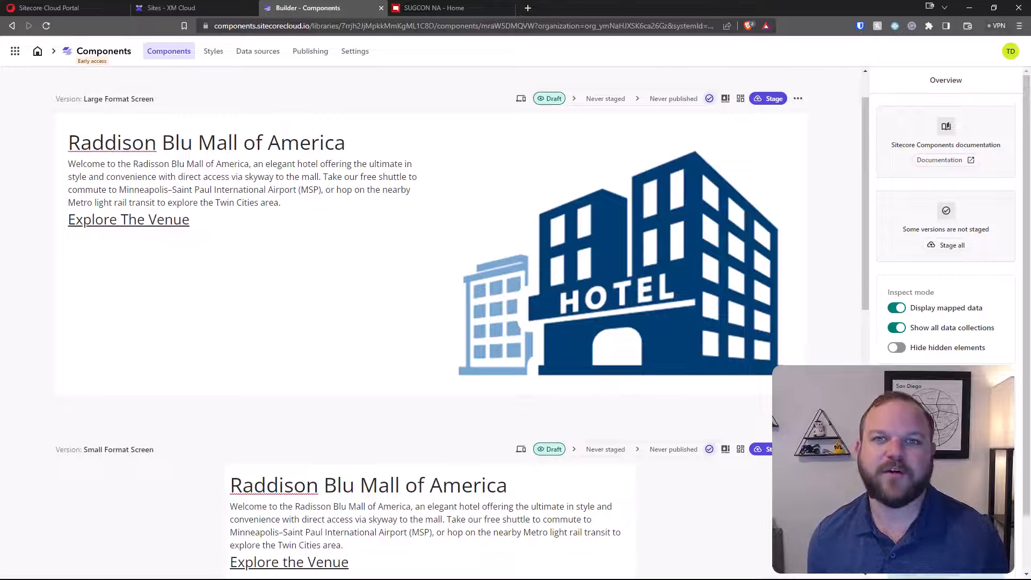
pyautogui.click(289, 169)
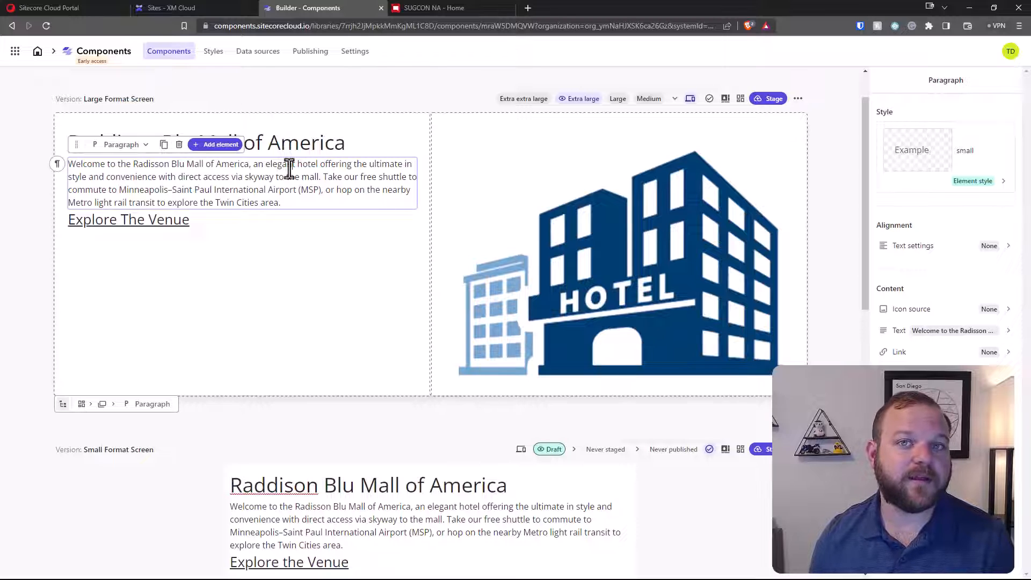
pyautogui.click(289, 140)
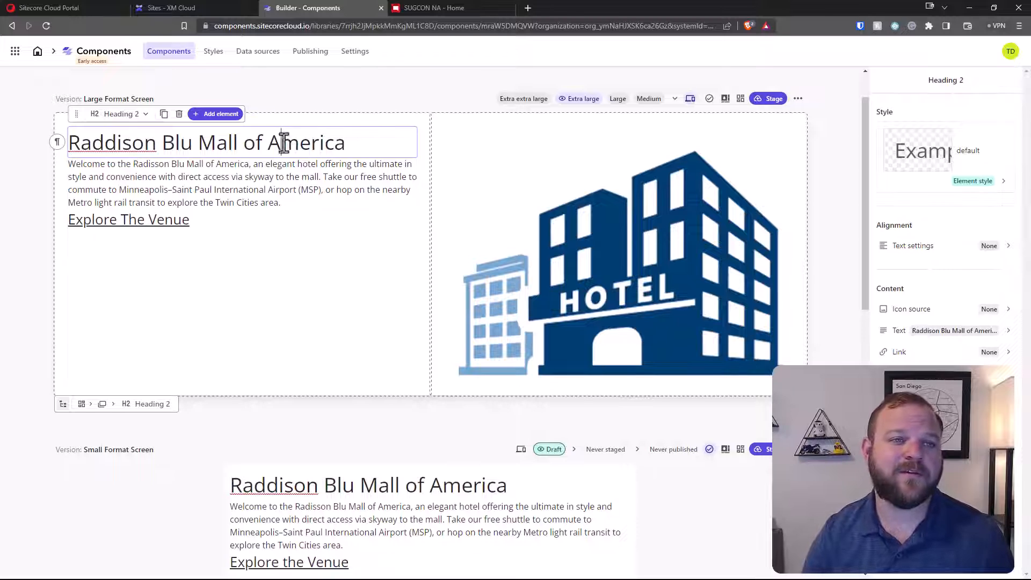
# Switch to XM Cloud and open the Content Editor in a separate browser tab.
pyautogui.click(151, 8)
pyautogui.rightClick(272, 263)
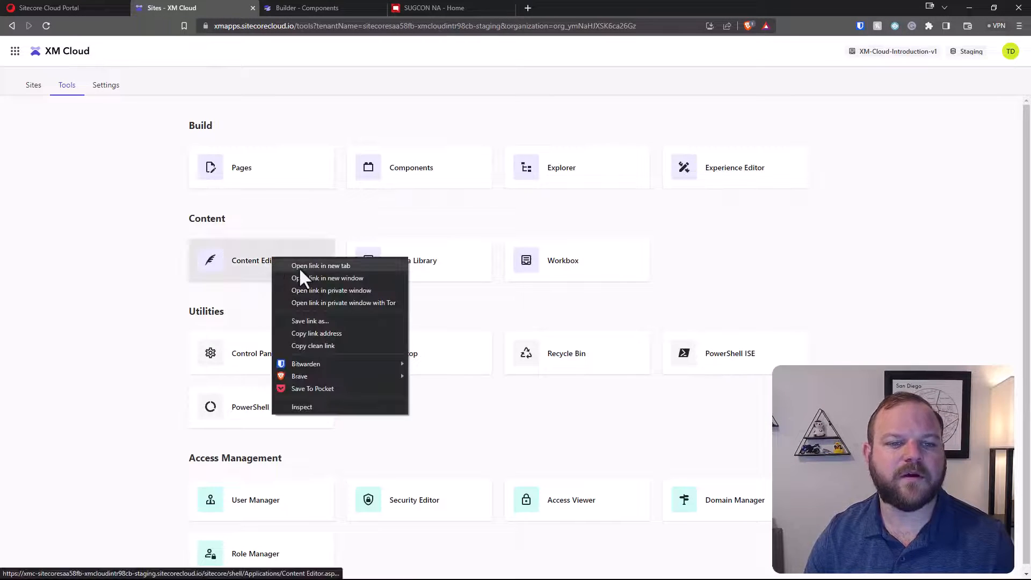
pyautogui.click(299, 266)
pyautogui.click(412, 2)
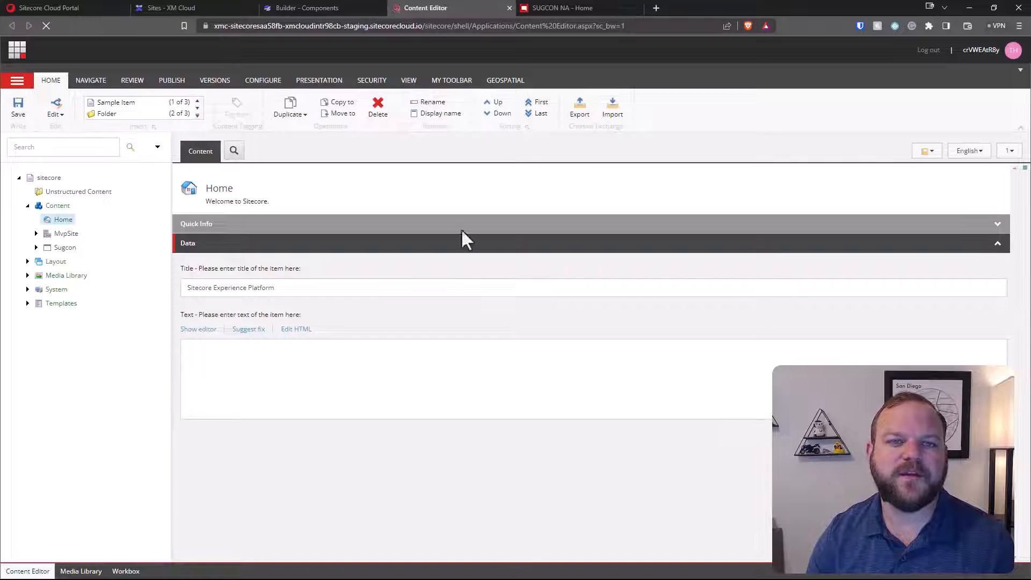
# Open the CTA template in the Sugcon feature's base components templates to examine its field definitions.
pyautogui.click(28, 304)
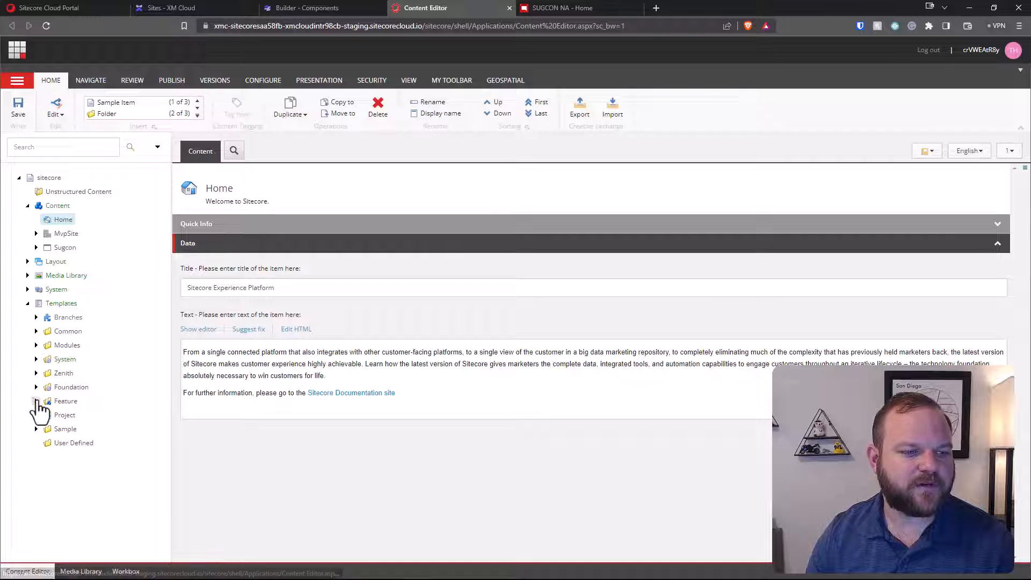
pyautogui.click(36, 402)
pyautogui.click(45, 504)
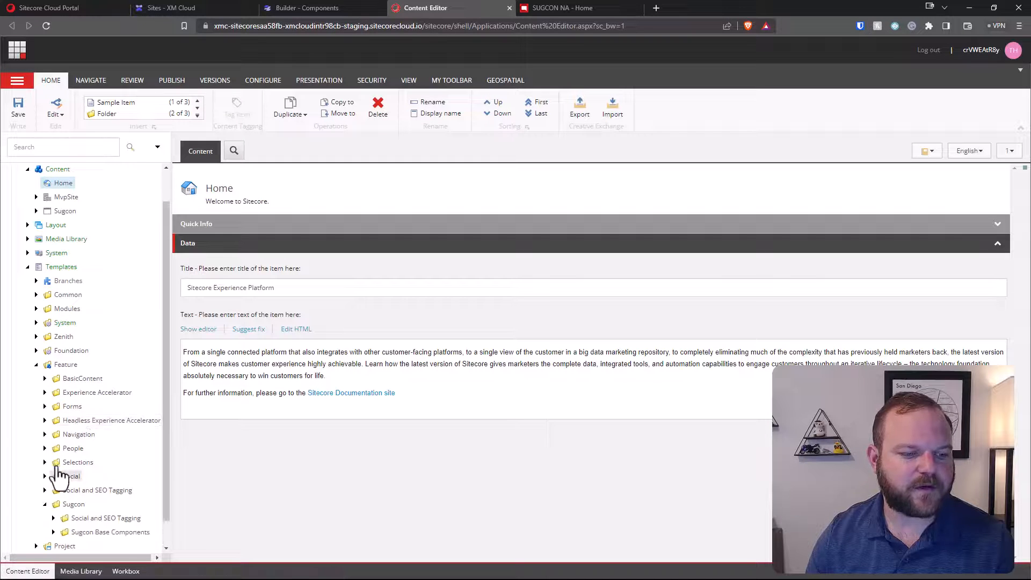
pyautogui.click(54, 503)
pyautogui.scroll(-6, 92, 403)
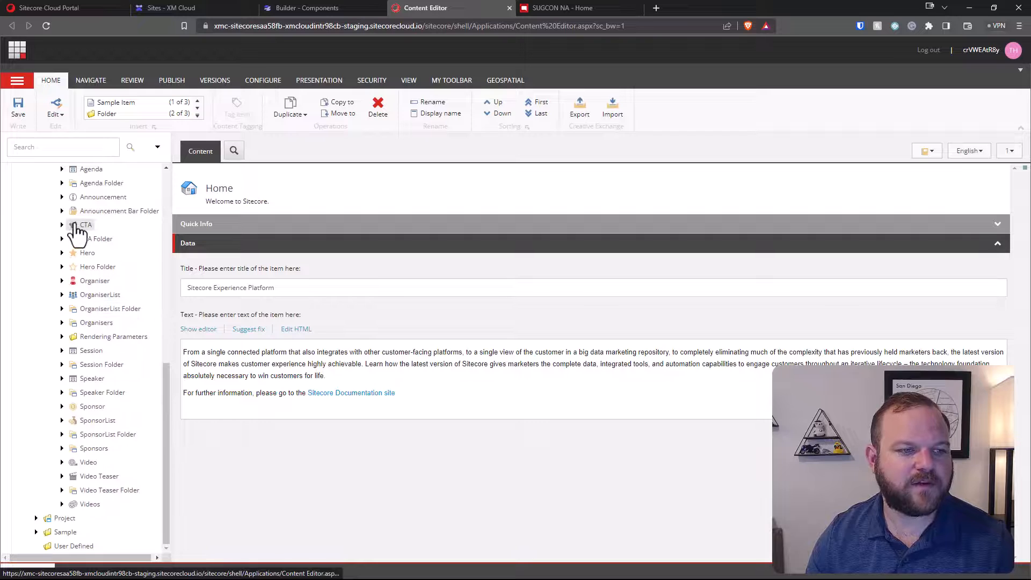
pyautogui.click(81, 225)
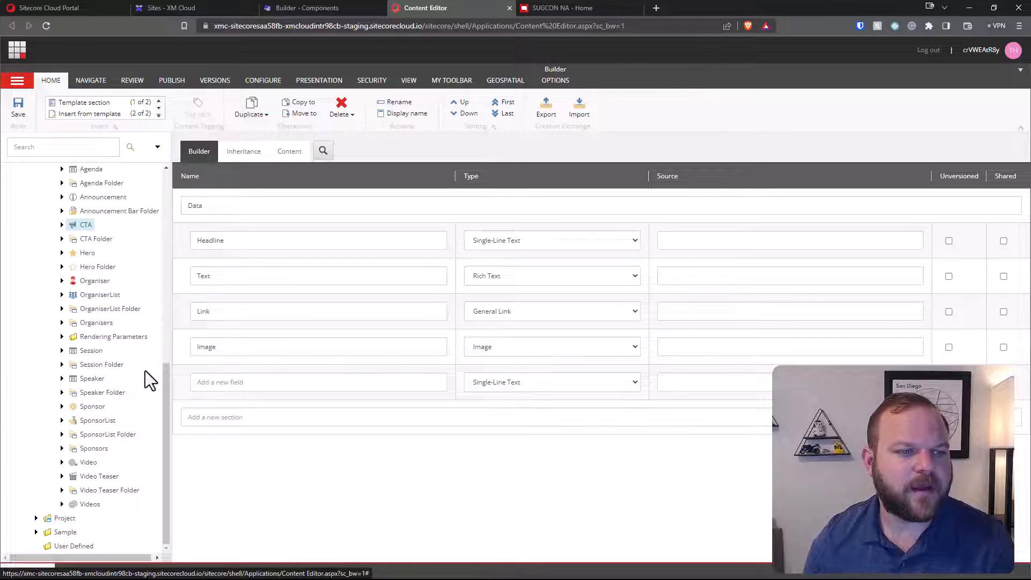
# Open the SugconNaSxa site's Settings item and examine the templates selected as FEaaS component data sources.
pyautogui.scroll(10, 145, 371)
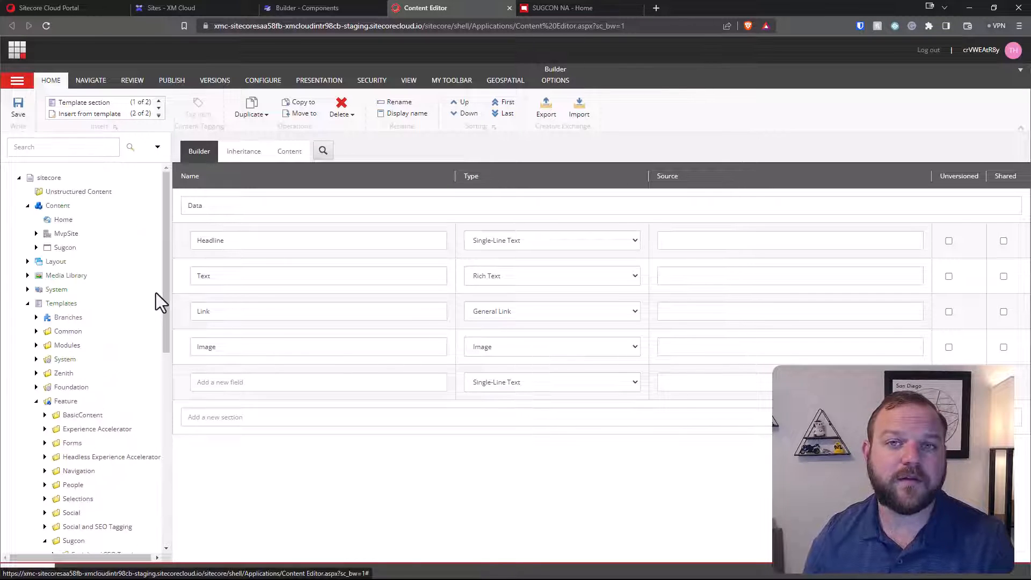
pyautogui.click(36, 247)
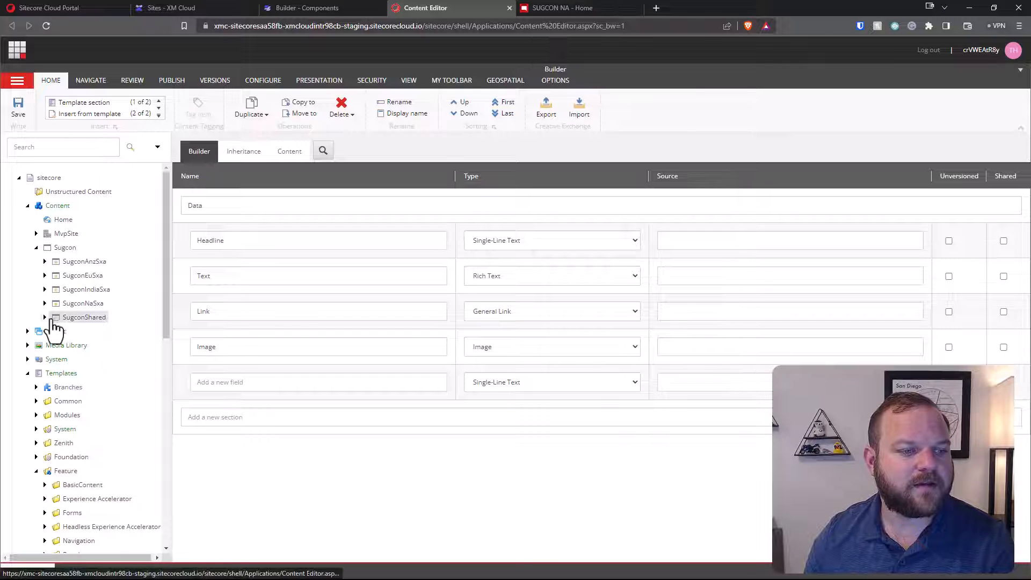
pyautogui.click(44, 302)
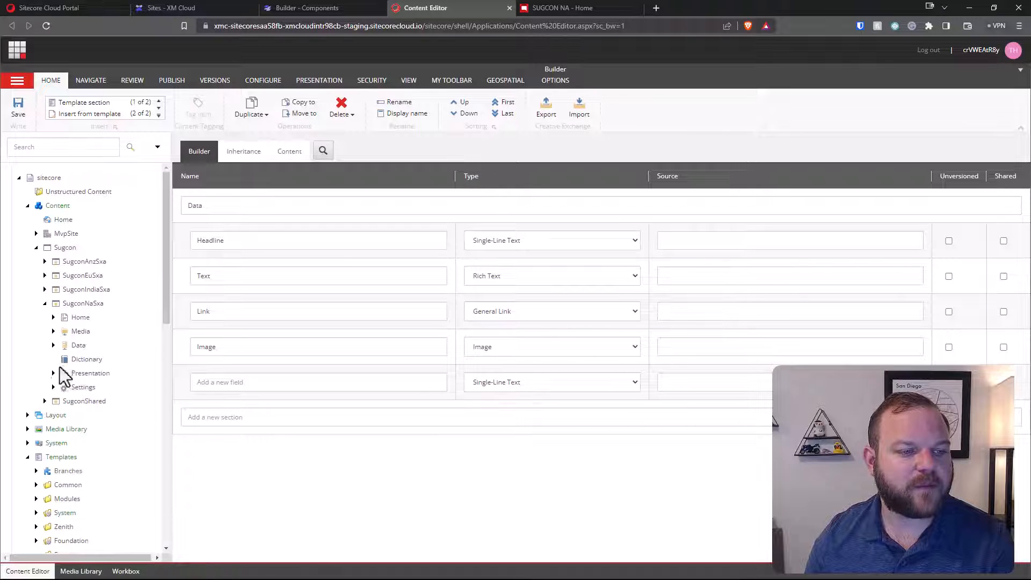
pyautogui.click(78, 392)
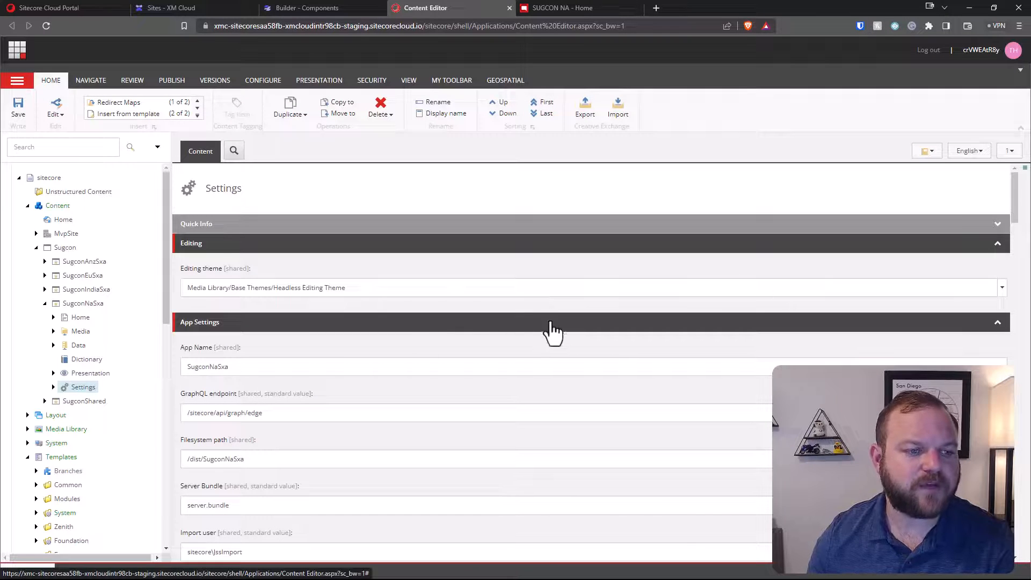
pyautogui.scroll(-5, 555, 338)
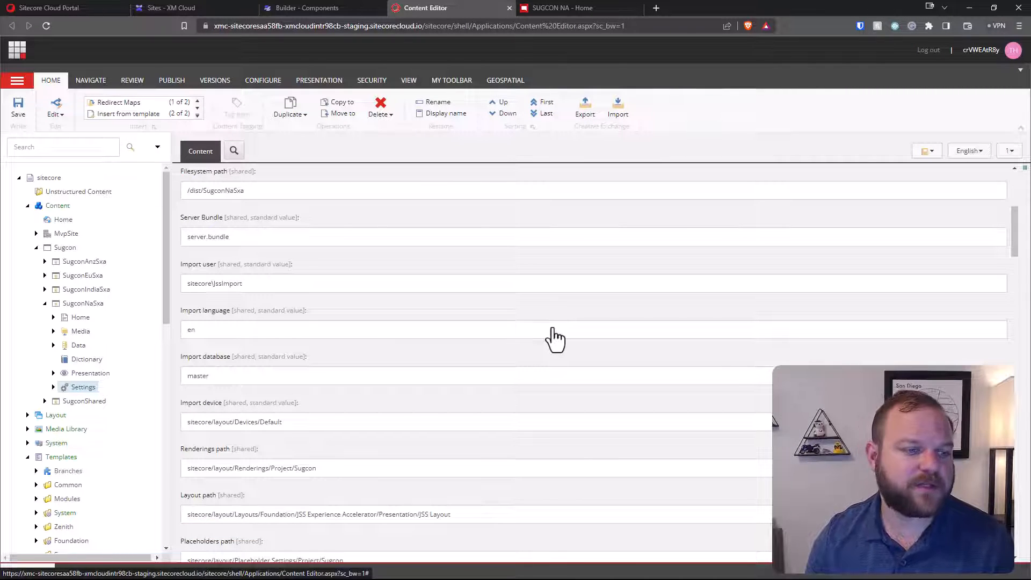
pyautogui.scroll(-20, 555, 339)
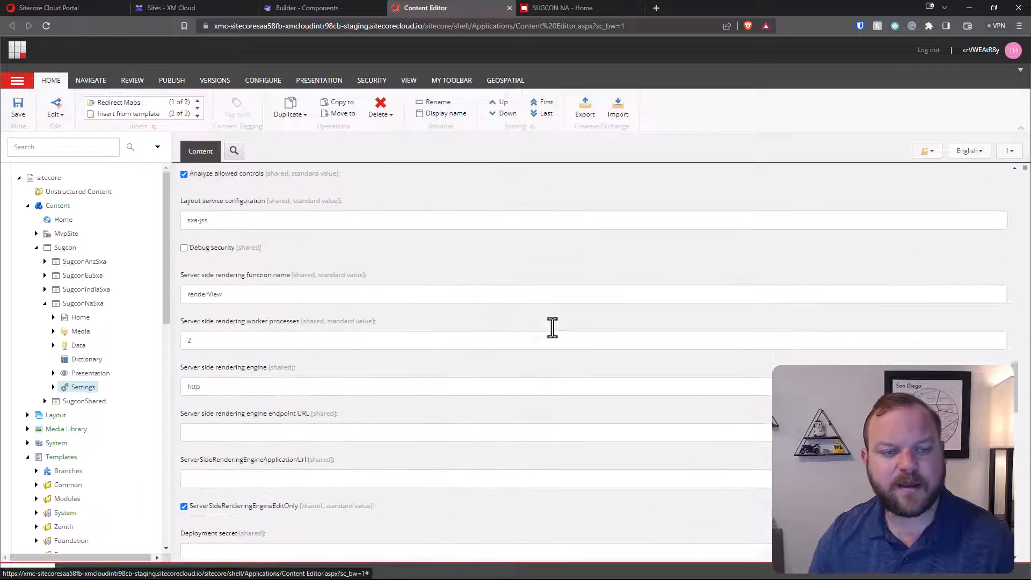
pyautogui.scroll(-15, 552, 327)
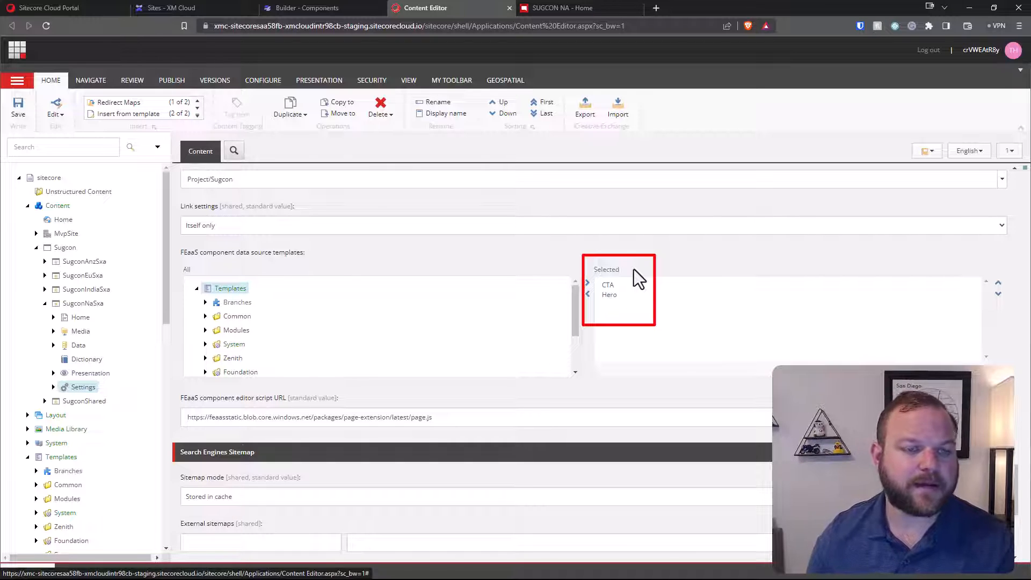
# Switch to the Components builder and map the Large Format Screen heading's text to Headline from the Sugcon Base Components/CTA data source.
pyautogui.click(366, 9)
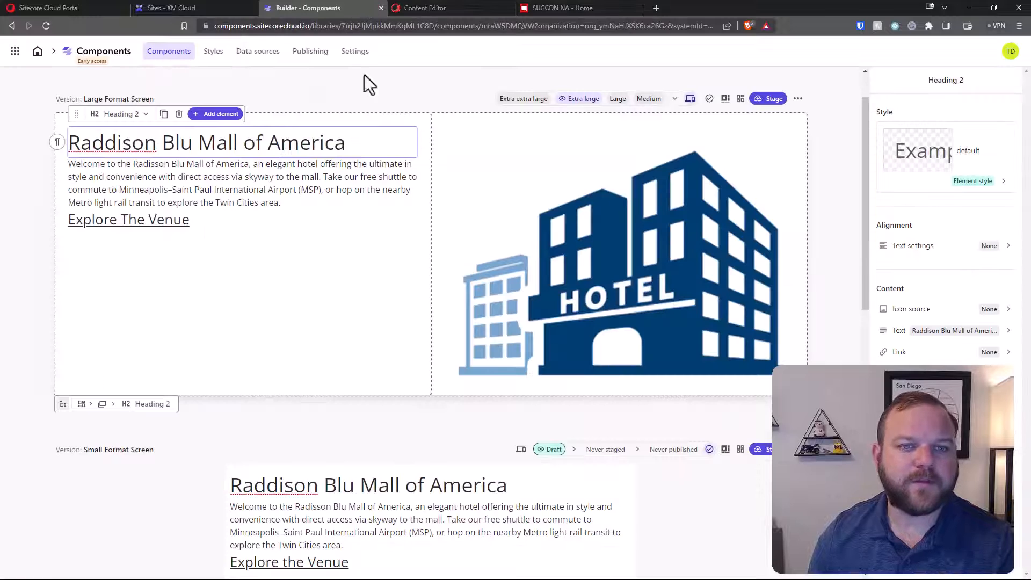
pyautogui.click(281, 165)
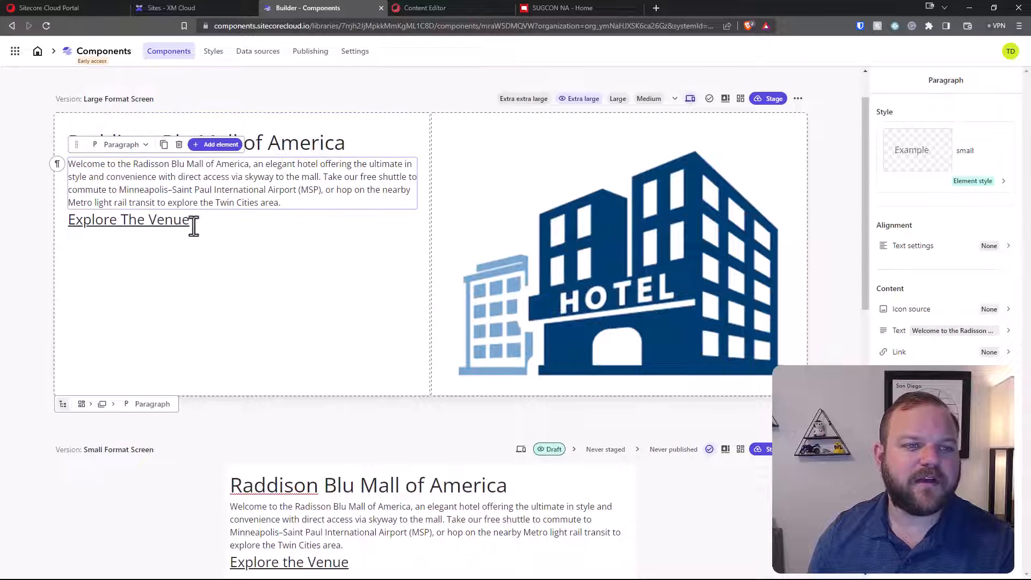
pyautogui.click(185, 223)
pyautogui.click(281, 145)
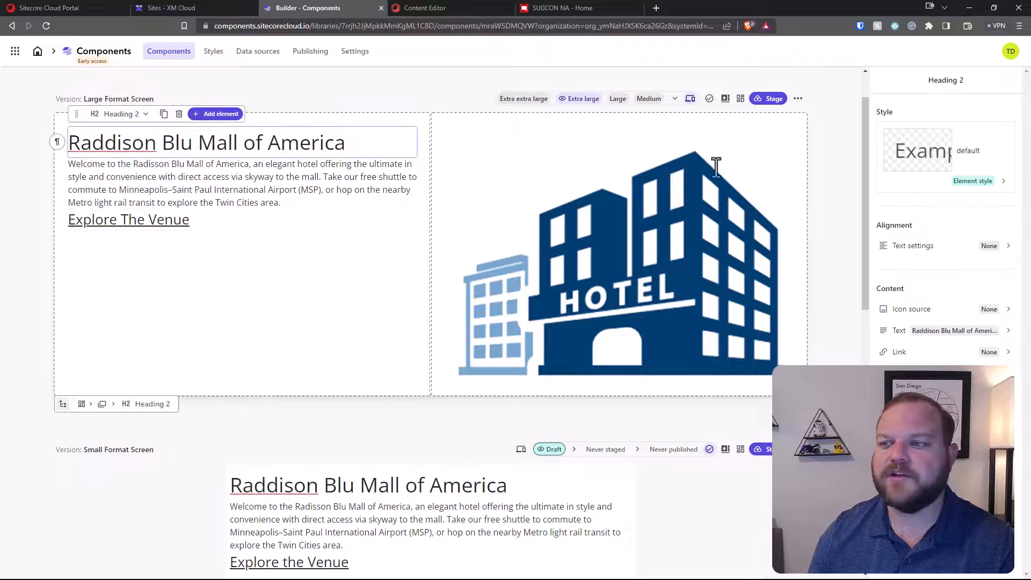
pyautogui.click(918, 330)
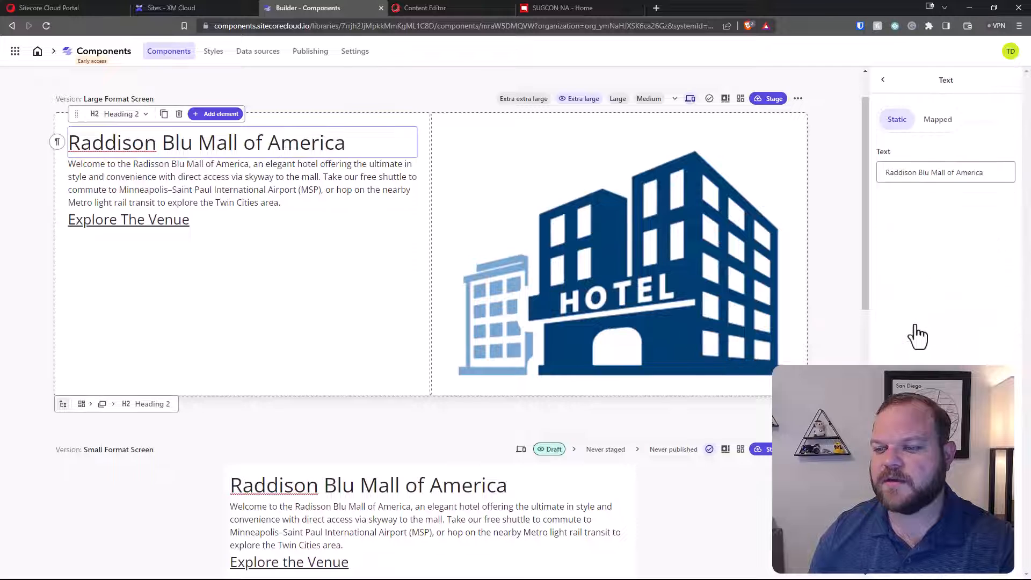
pyautogui.click(940, 119)
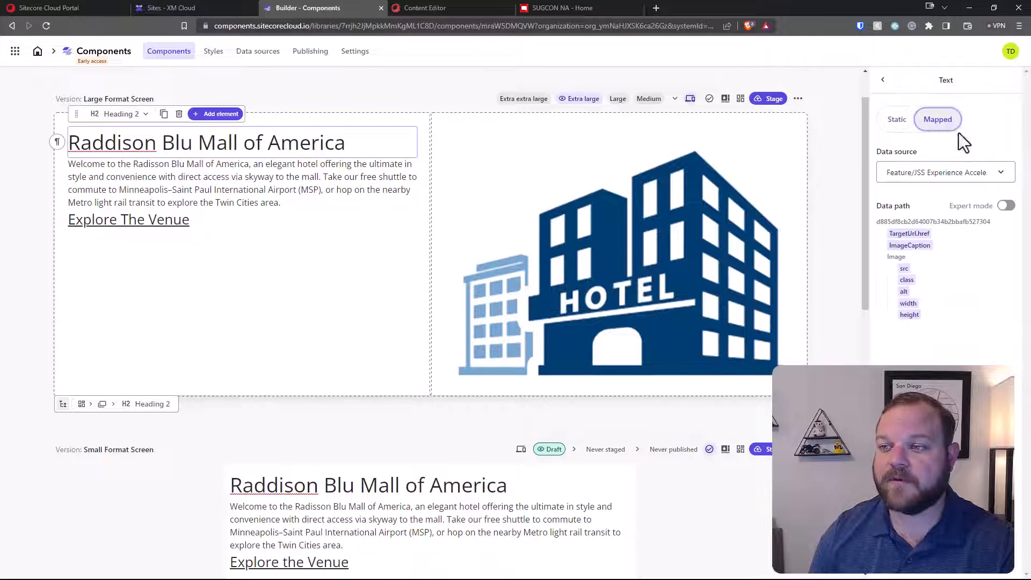
pyautogui.click(992, 169)
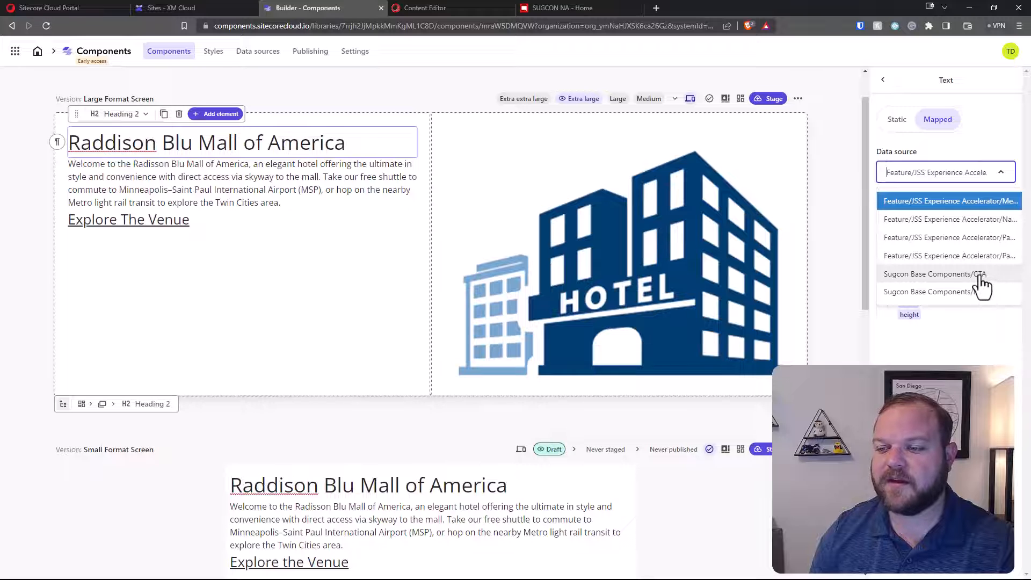
pyautogui.click(934, 274)
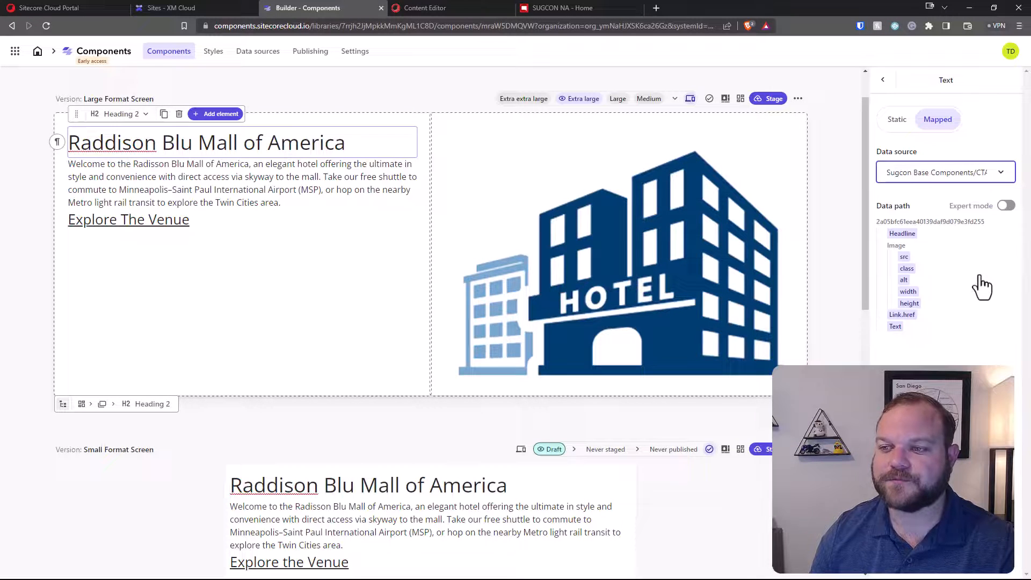
pyautogui.click(913, 237)
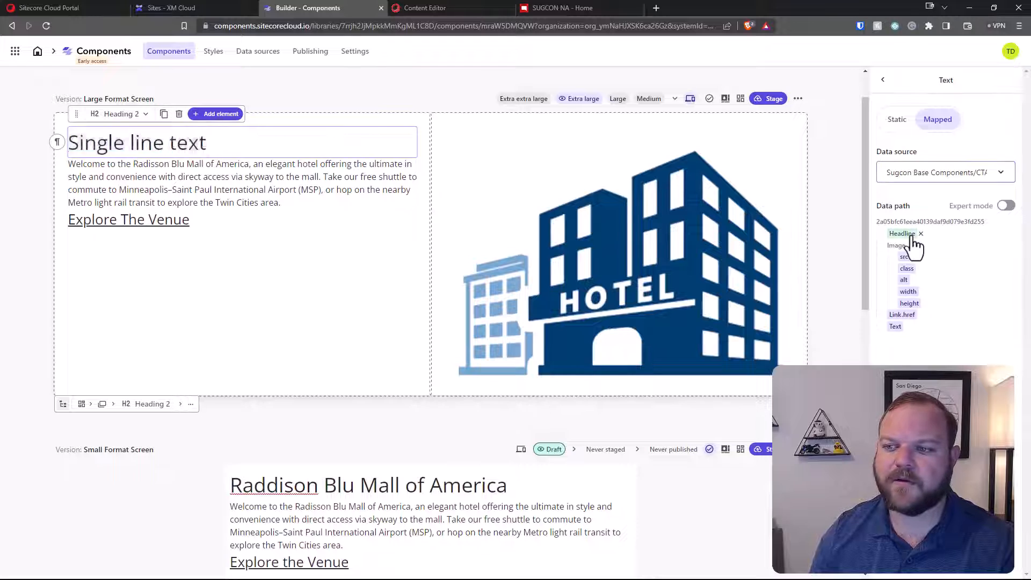
# Map the Large Format Screen paragraph's text to the CTA data source's Text field.
pyautogui.click(317, 180)
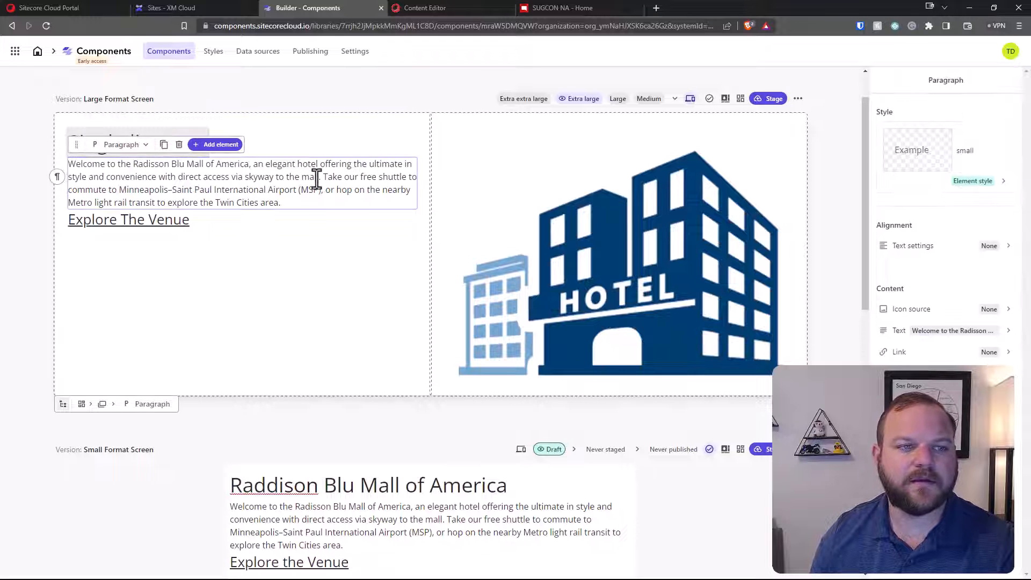
pyautogui.click(956, 333)
pyautogui.click(937, 120)
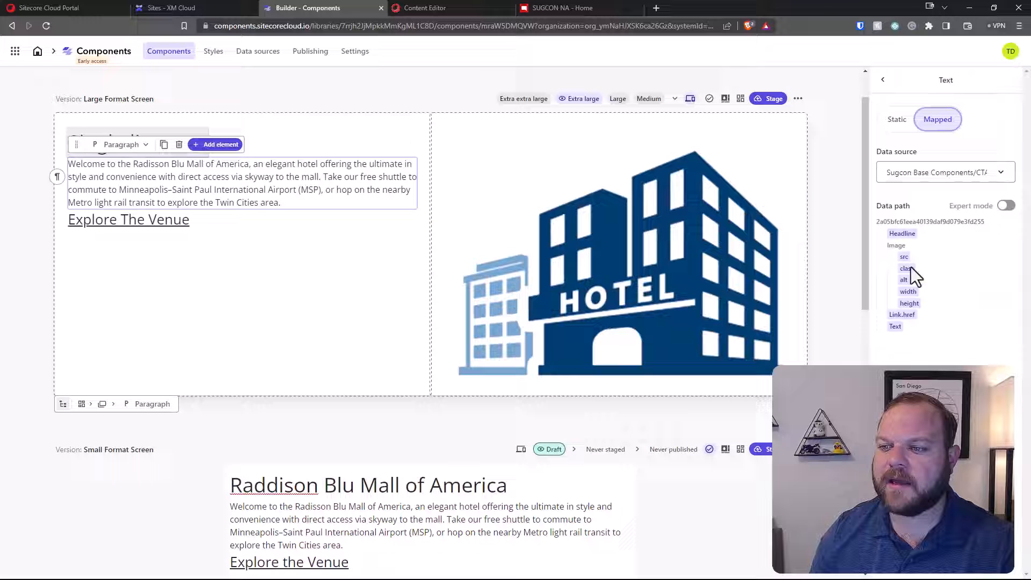
pyautogui.click(894, 326)
# Map the link of the Large Format Screen's "Explore The Venue" heading to the CTA field Link.href.
pyautogui.click(174, 181)
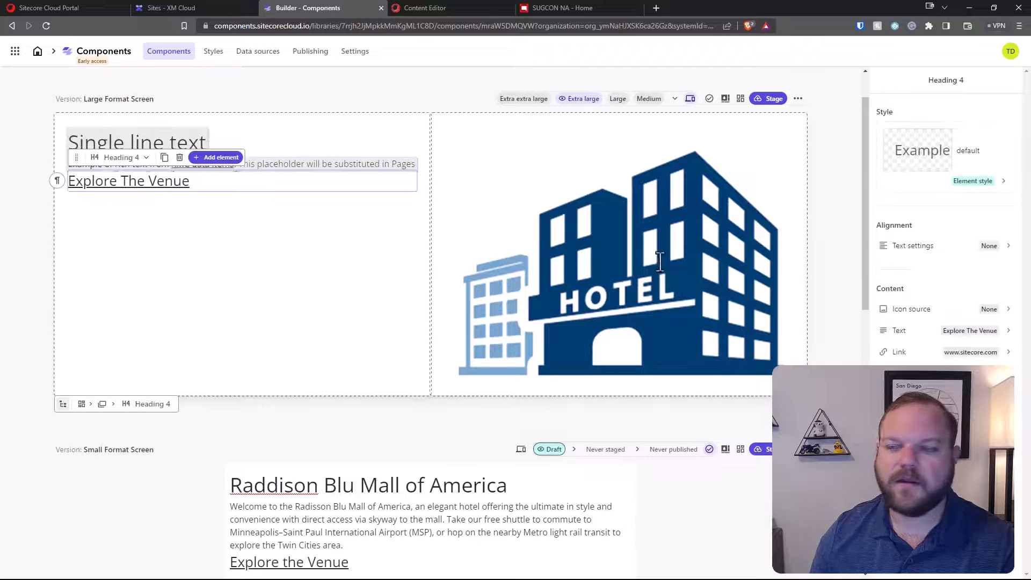
pyautogui.click(945, 351)
pyautogui.click(972, 120)
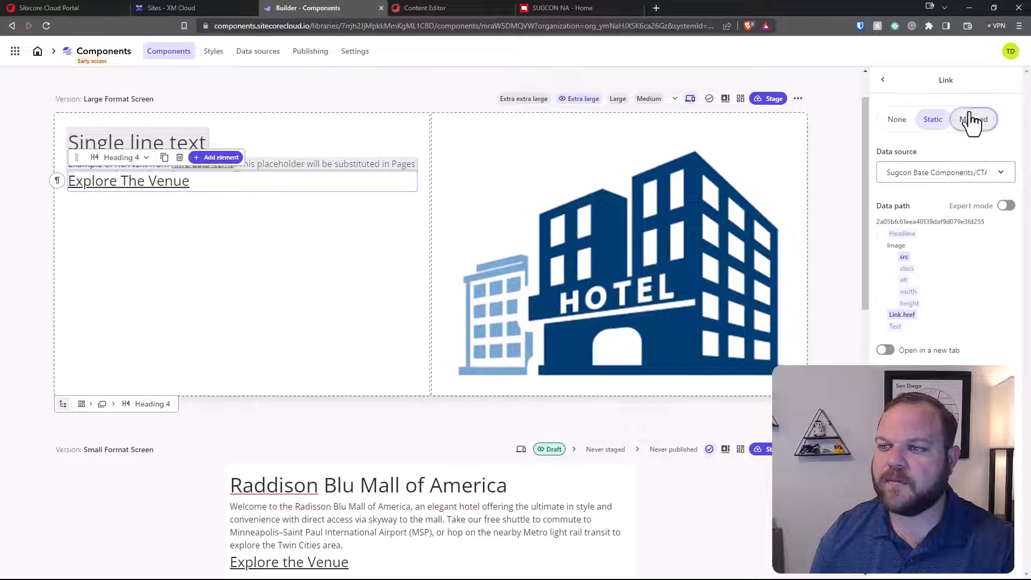
pyautogui.click(902, 315)
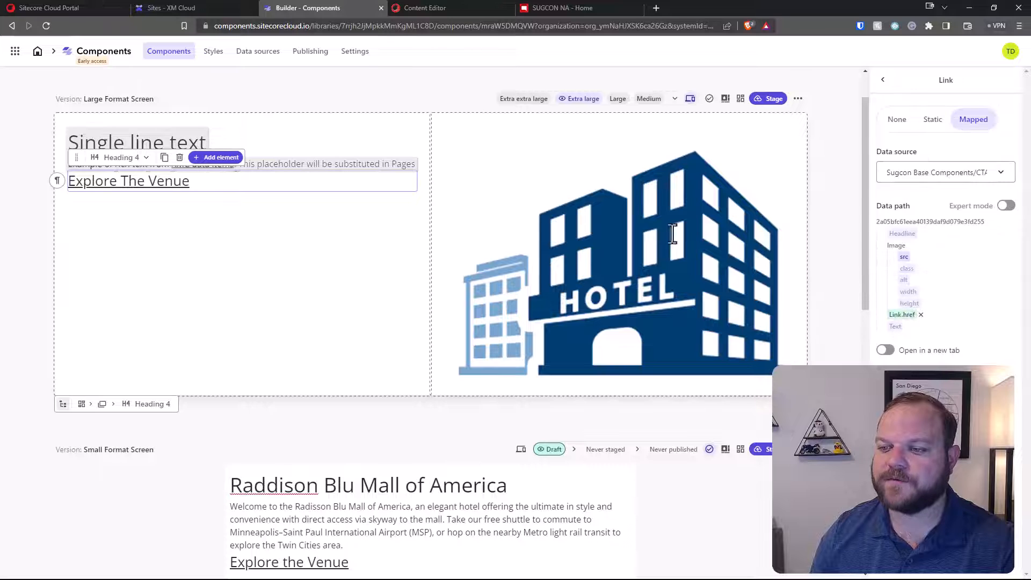
# Map the Large Format Screen hotel image's source to the CTA Image src field and deselect the version.
pyautogui.click(647, 226)
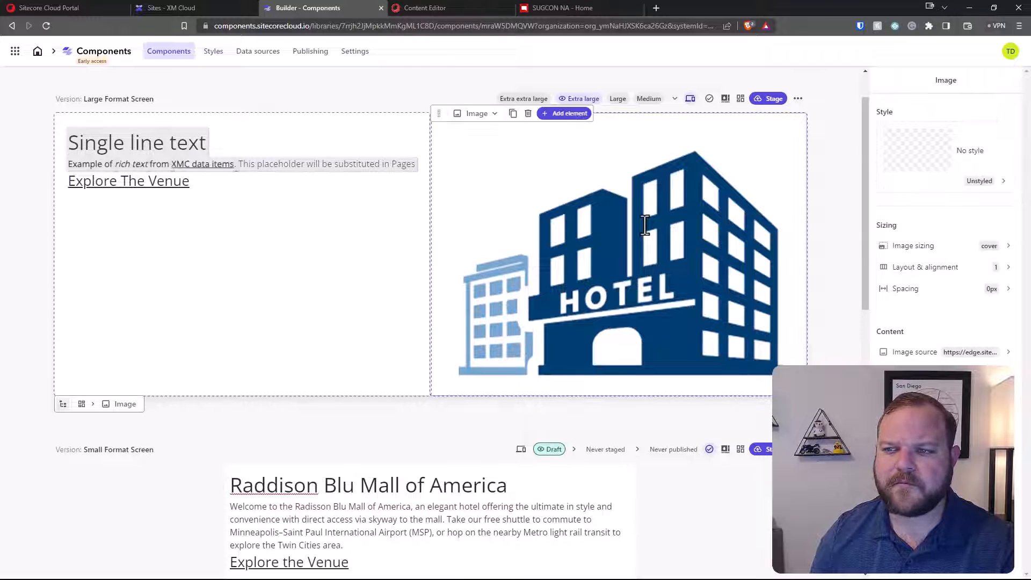
pyautogui.click(958, 353)
pyautogui.click(938, 119)
pyautogui.click(905, 259)
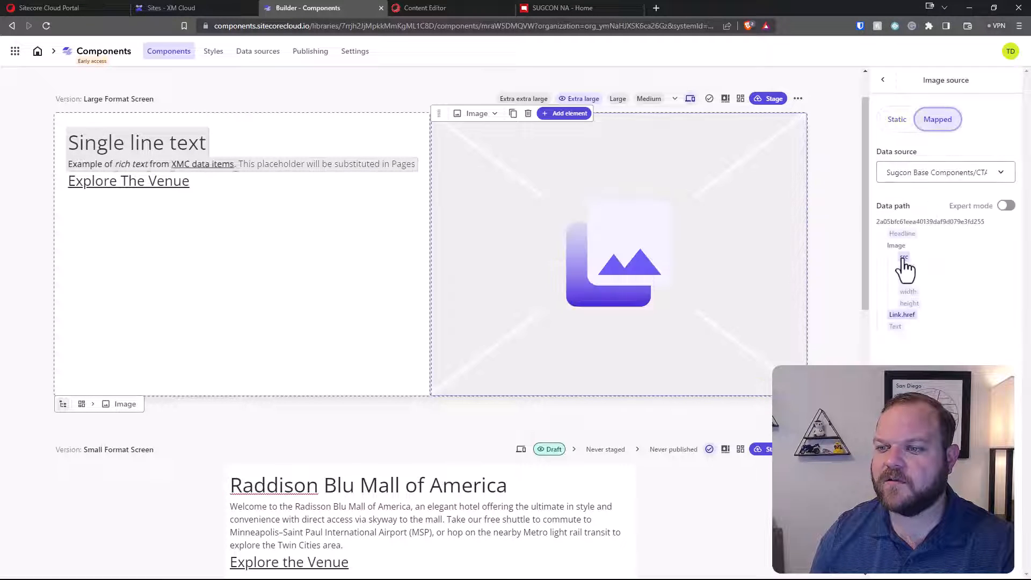
pyautogui.click(831, 201)
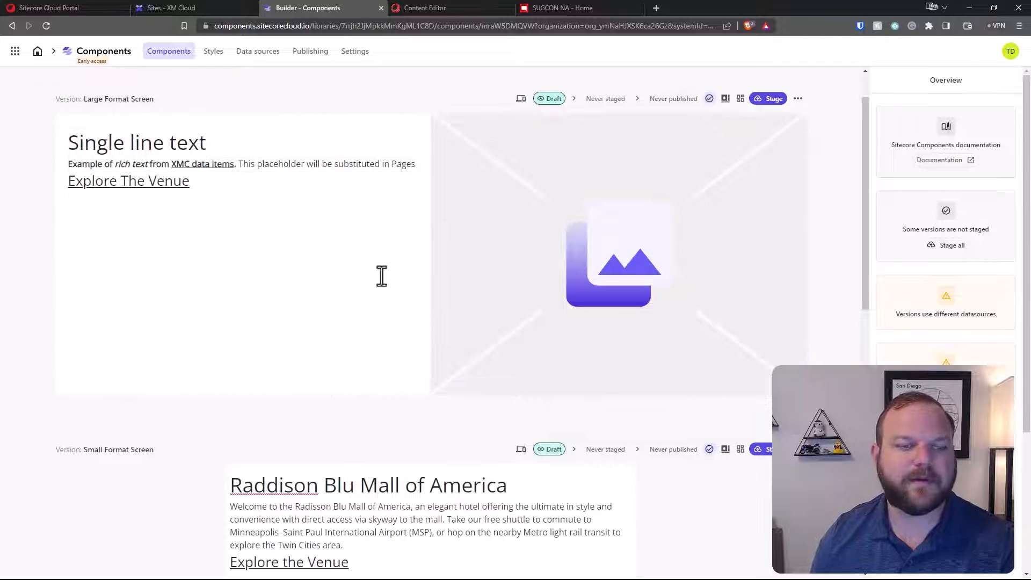
# Map the Small Format Screen heading's text to Headline from the Sugcon Base Components/CTA data source.
pyautogui.scroll(-2, 438, 460)
pyautogui.click(441, 375)
pyautogui.scroll(-2, 692, 398)
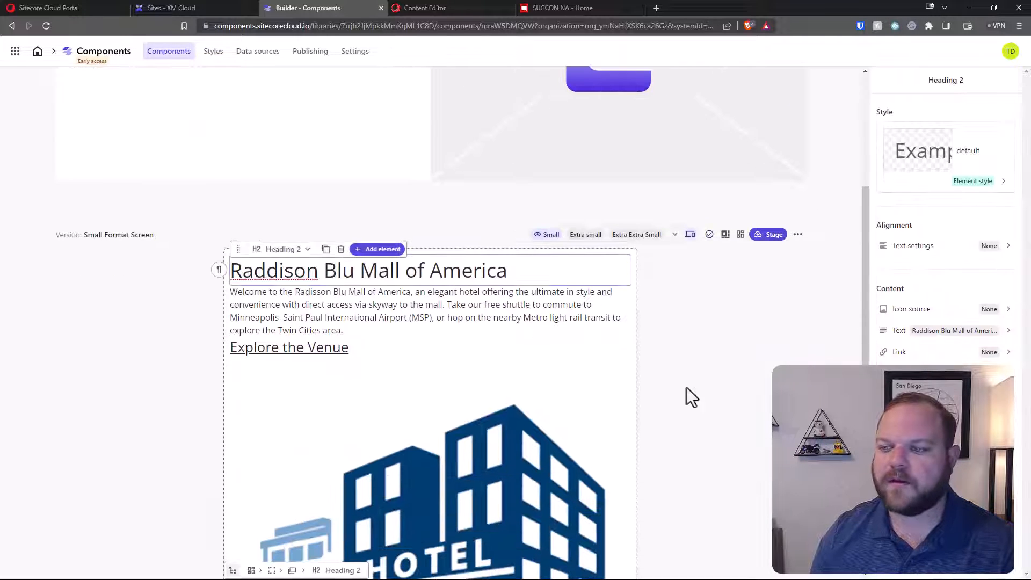
pyautogui.click(932, 332)
pyautogui.click(939, 121)
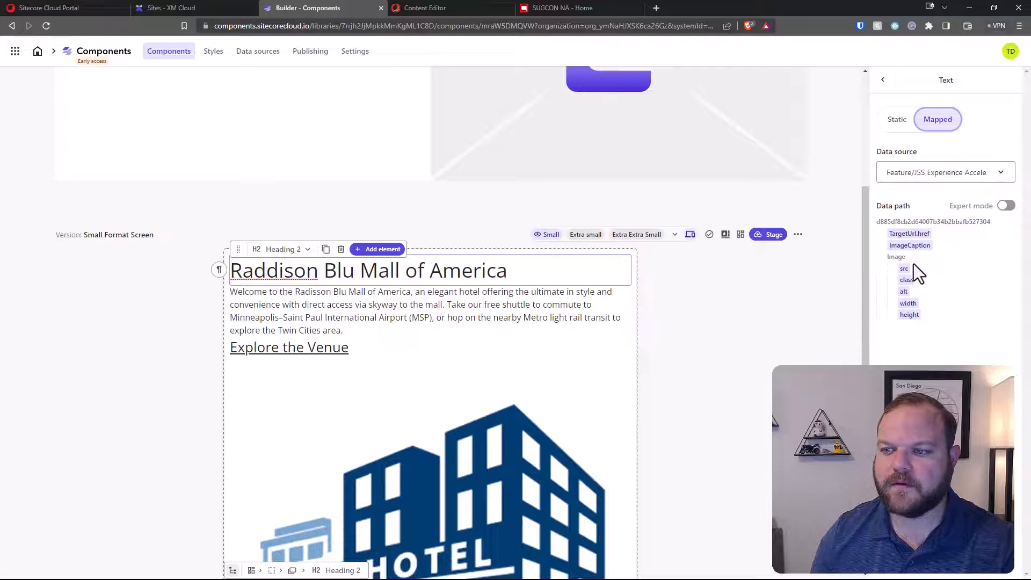
pyautogui.click(934, 174)
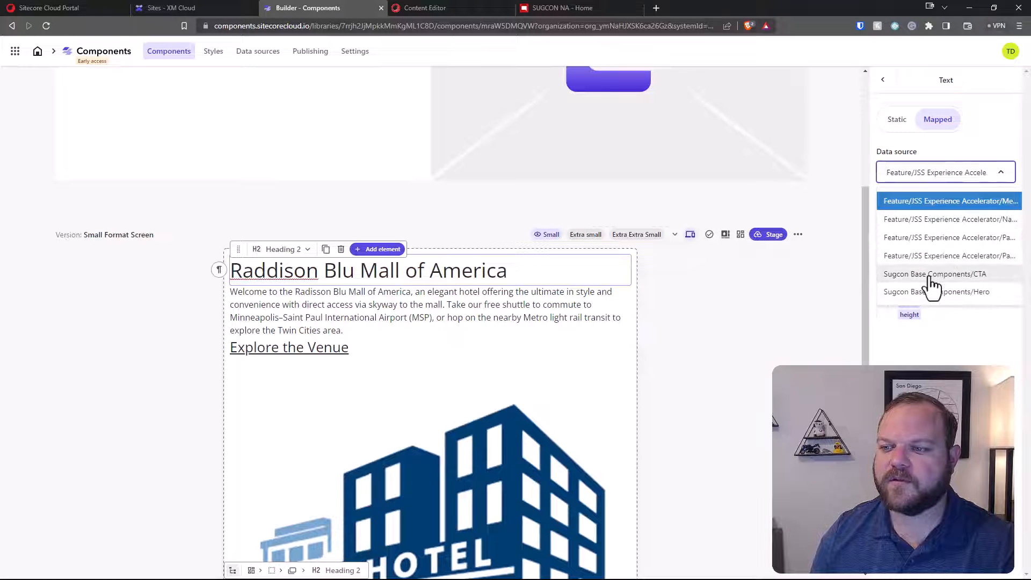
pyautogui.click(931, 277)
pyautogui.click(902, 233)
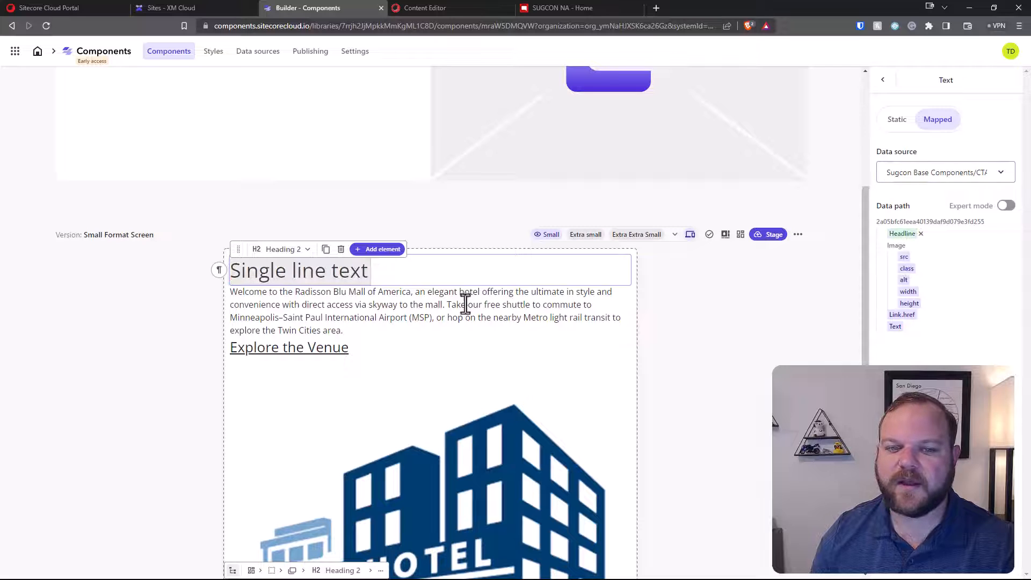
# Map the Small Format Screen paragraph's text to the CTA data source's Text field.
pyautogui.click(449, 302)
pyautogui.click(915, 352)
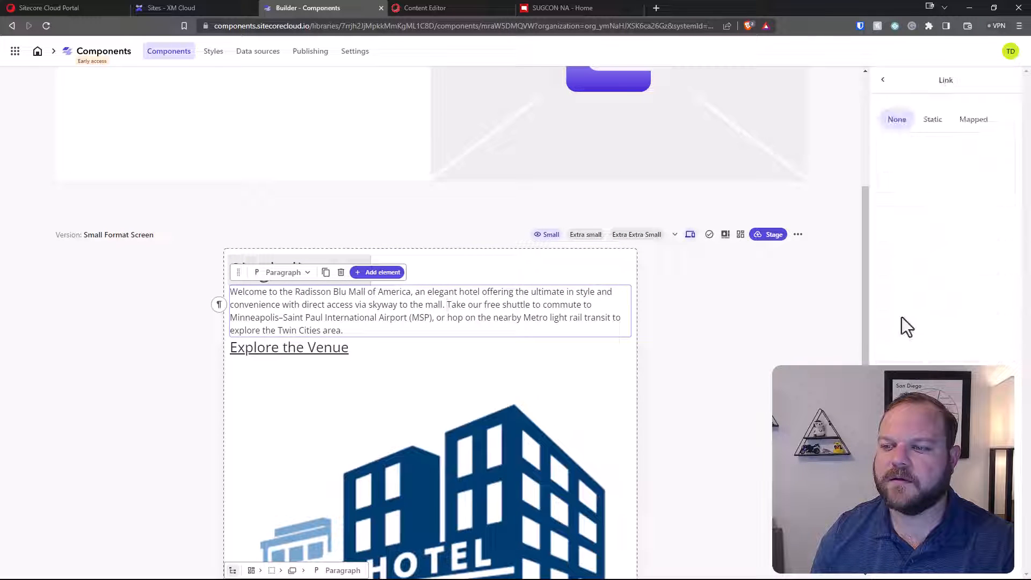
pyautogui.click(883, 79)
pyautogui.click(899, 331)
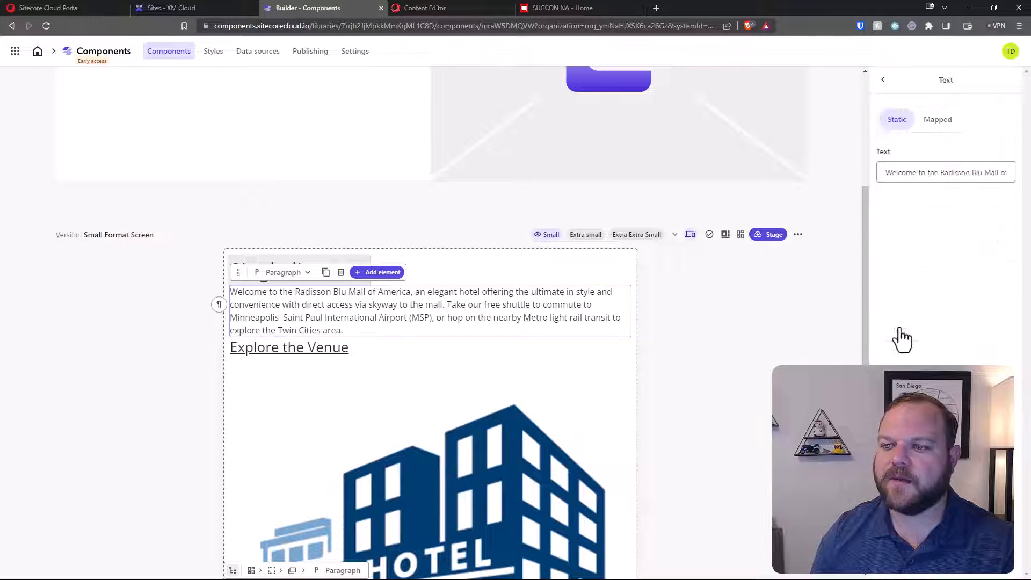
pyautogui.click(940, 121)
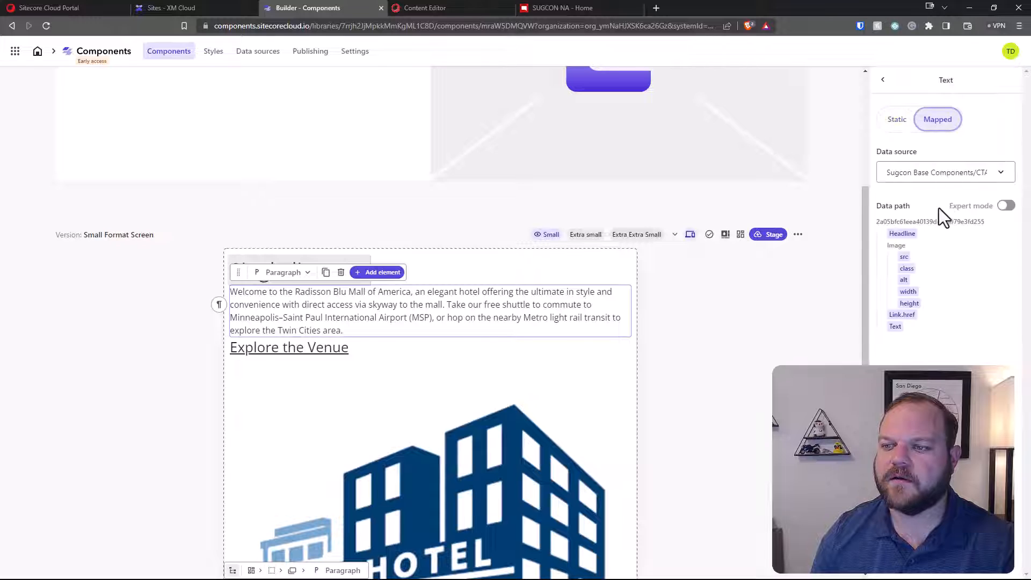
pyautogui.click(894, 327)
# Map the link of the Small Format Screen's "Explore the Venue" heading to the CTA field Link.href.
pyautogui.click(264, 312)
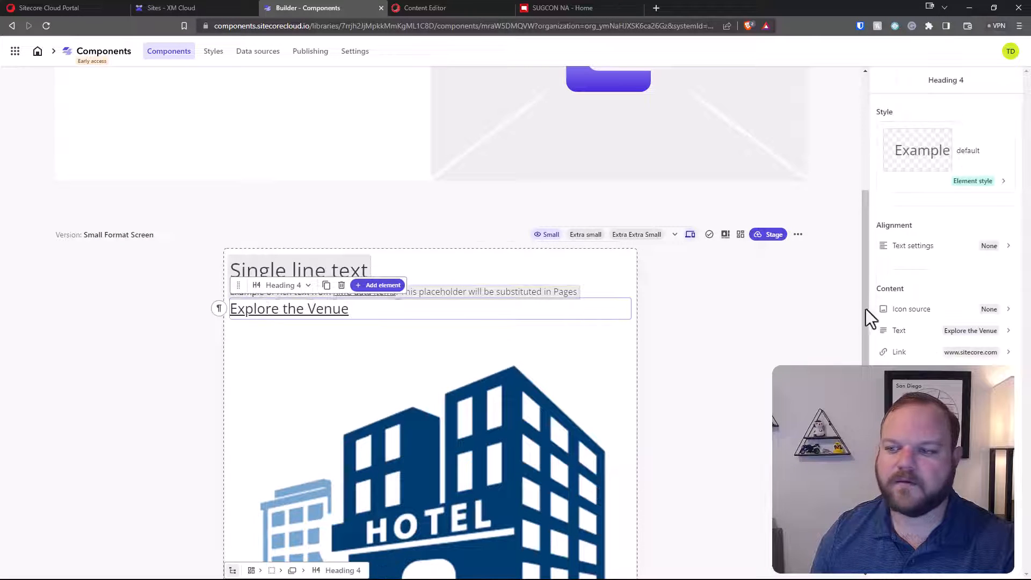
pyautogui.click(931, 354)
pyautogui.click(973, 121)
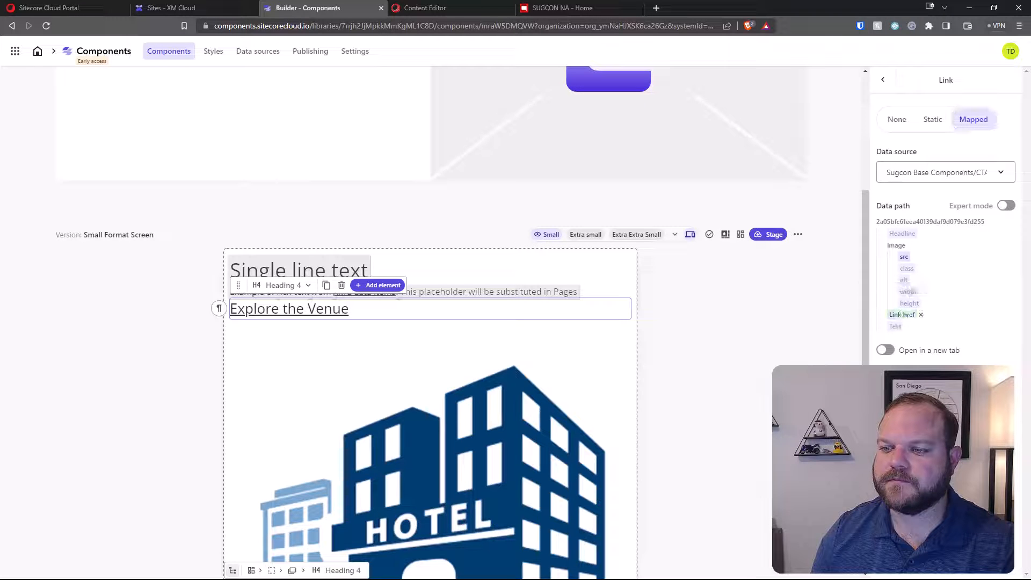
# Map the Small Format Screen hotel image's source to the CTA Image src field.
pyautogui.click(543, 263)
pyautogui.scroll(-3, 542, 263)
pyautogui.click(543, 264)
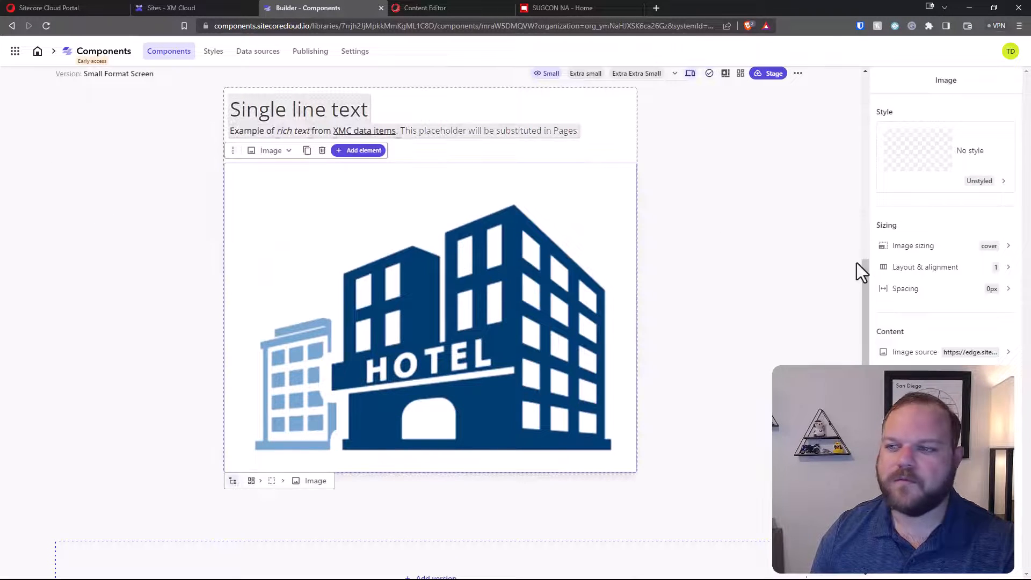
pyautogui.click(940, 358)
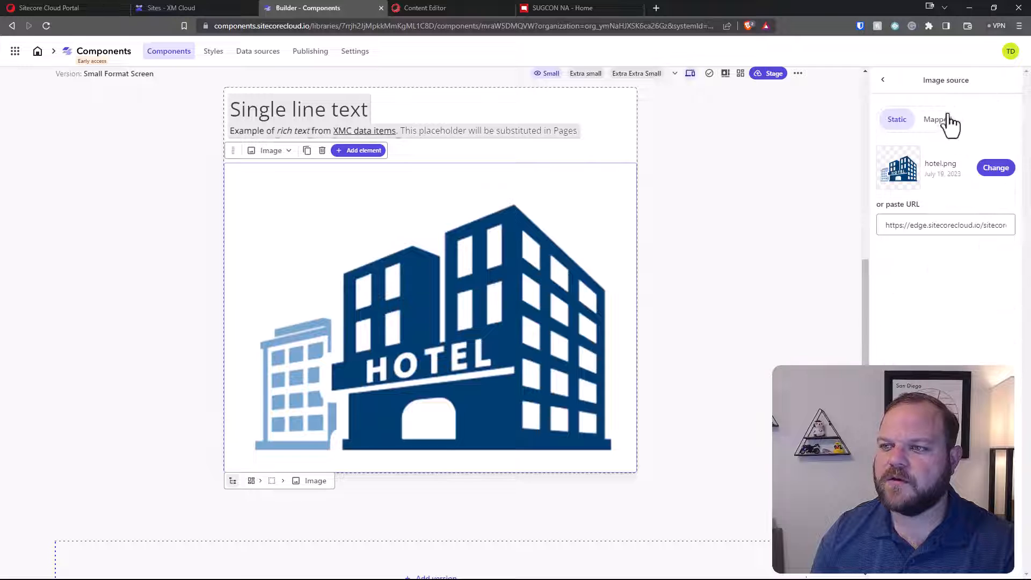
pyautogui.click(940, 119)
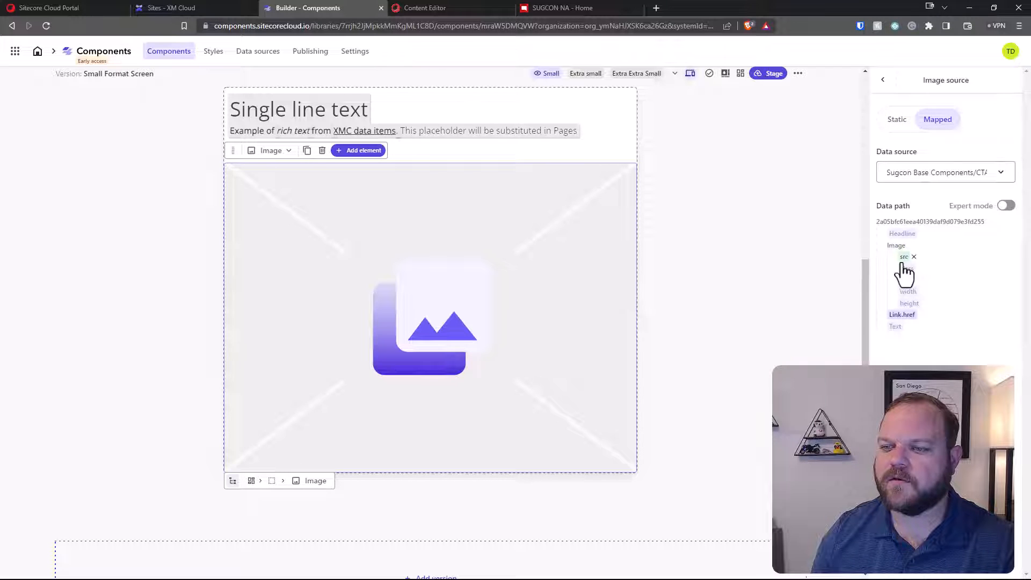
# Deselect the image and review the mapped Large Format Screen and Small Format Screen versions of the Call To Action component.
pyautogui.click(775, 272)
pyautogui.scroll(8, 668, 292)
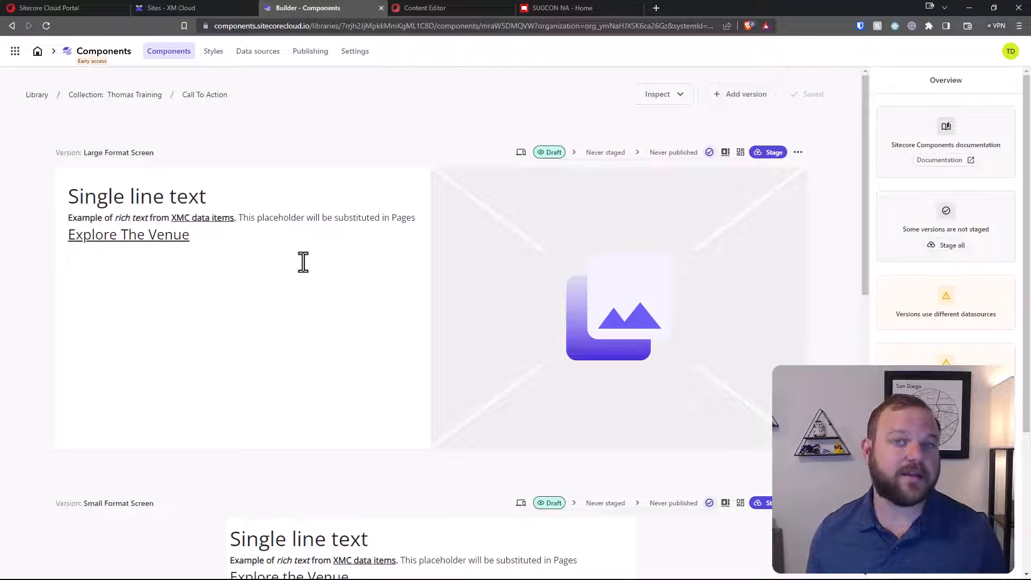
pyautogui.scroll(-3, 304, 262)
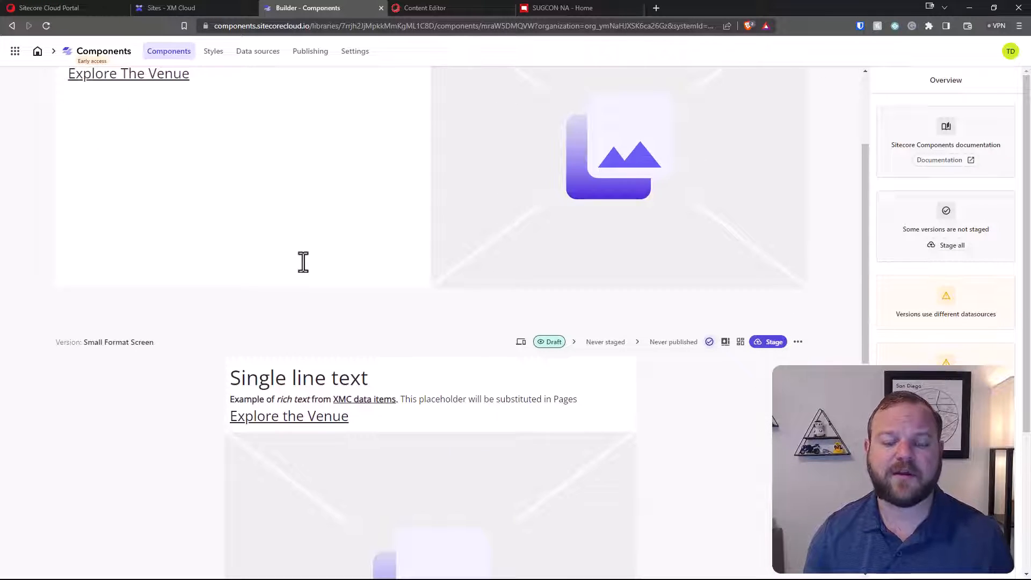
pyautogui.scroll(-2, 304, 262)
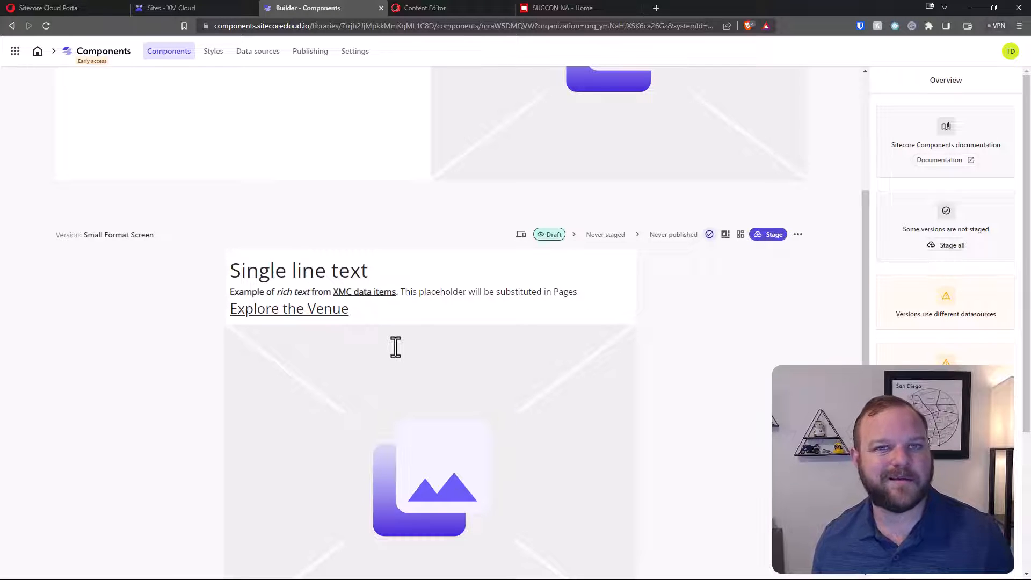
# Open Pages in a new browser tab from the XM Cloud tools and switch to the sugconna site.
pyautogui.click(215, 7)
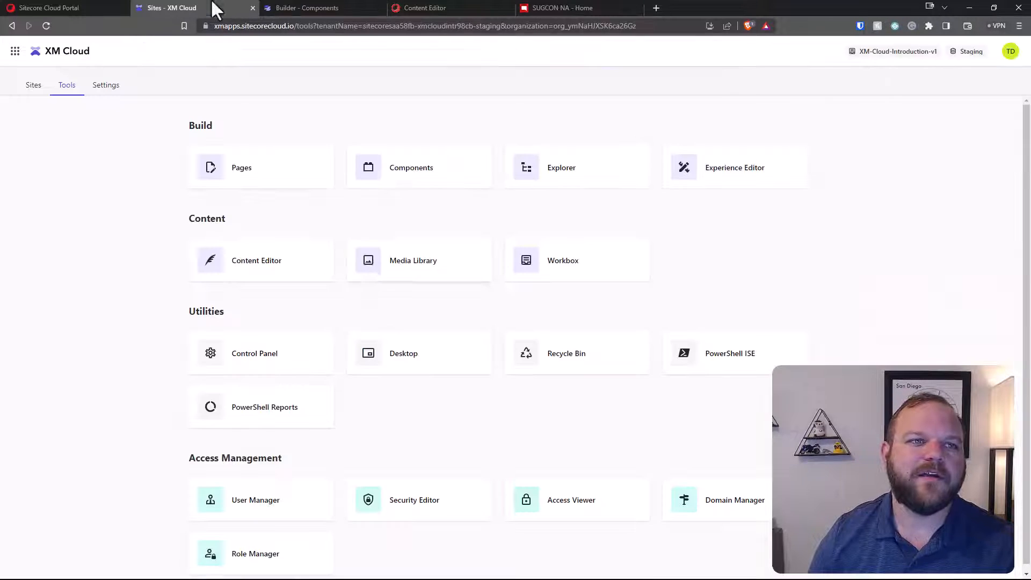
pyautogui.rightClick(290, 166)
pyautogui.click(300, 168)
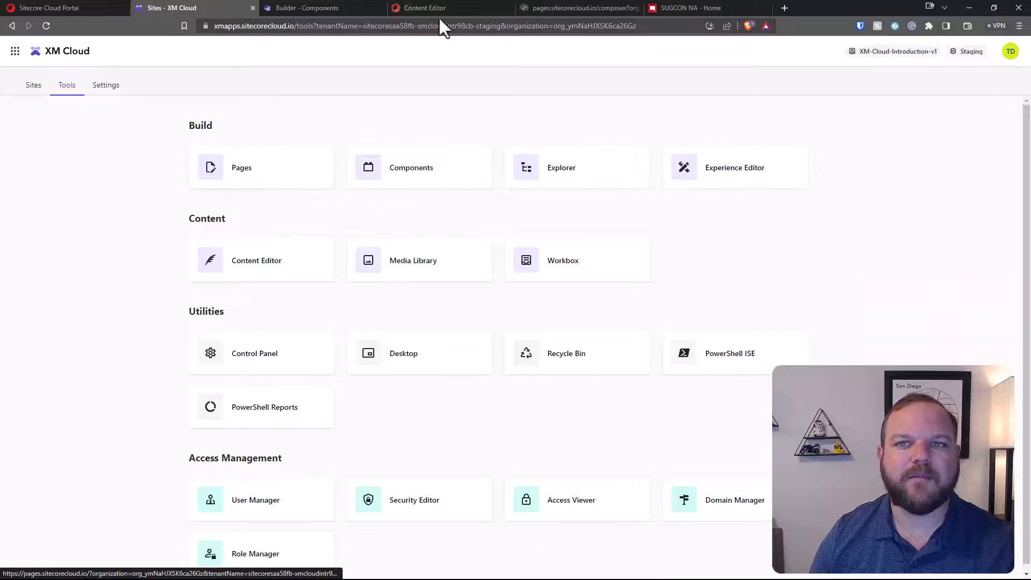
pyautogui.click(614, 9)
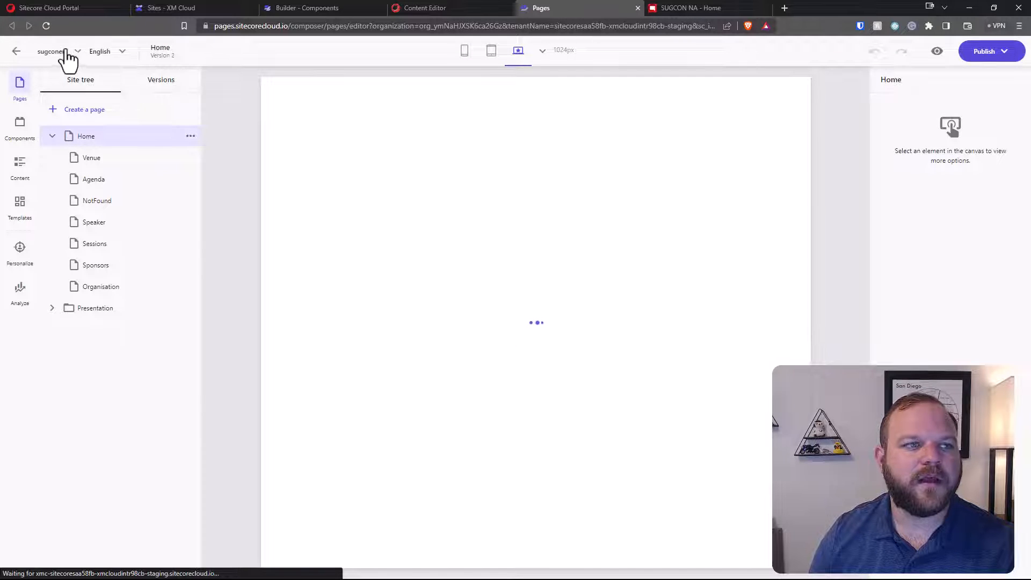
pyautogui.click(64, 52)
pyautogui.click(49, 117)
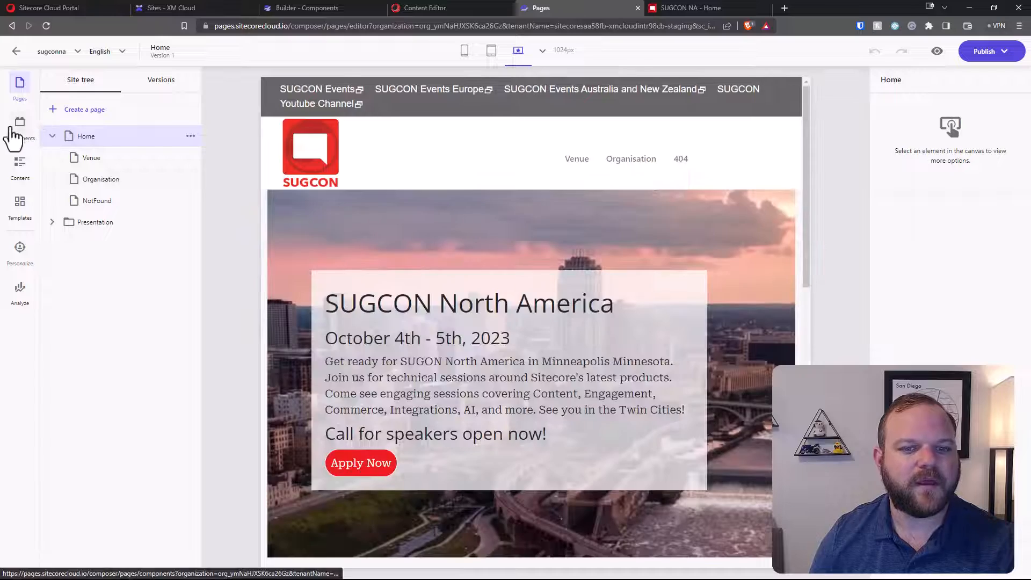
# Examine the Home page down to its Venue section and check the available component collections for the Call To Action component.
pyautogui.scroll(-4, 642, 366)
pyautogui.scroll(-5, 643, 368)
pyautogui.scroll(10, 656, 391)
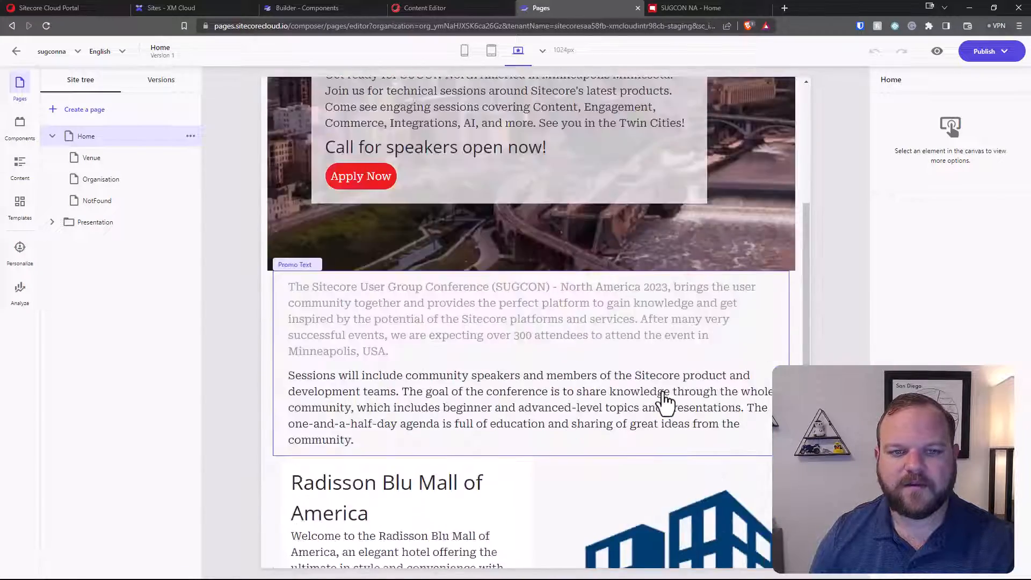
pyautogui.scroll(-8, 665, 402)
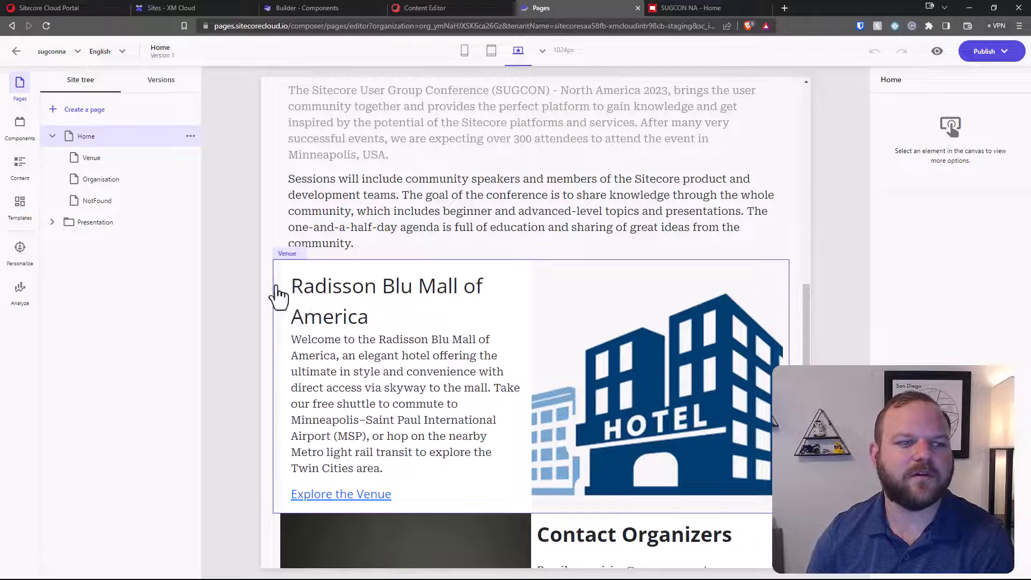
pyautogui.click(23, 129)
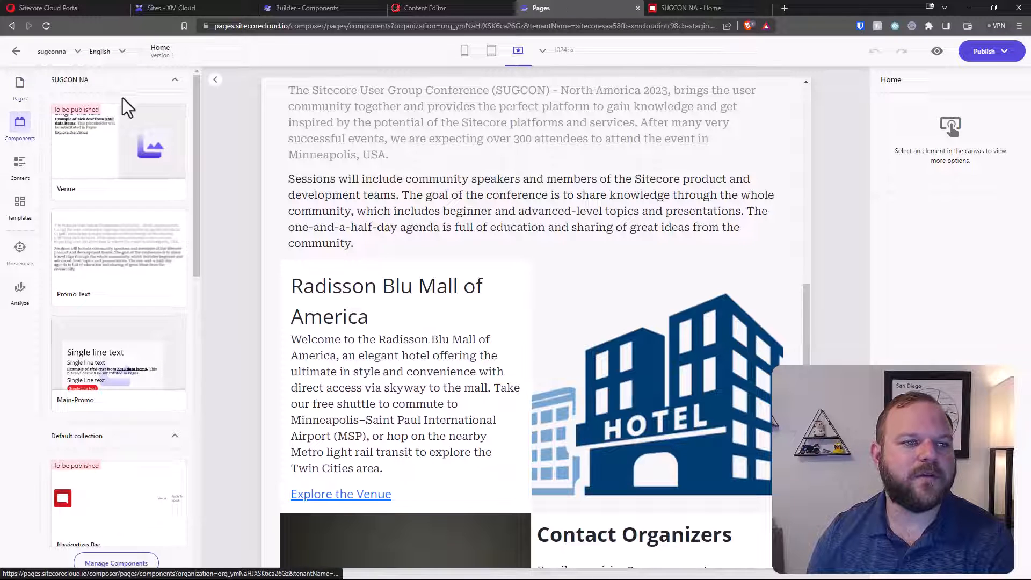
pyautogui.click(174, 81)
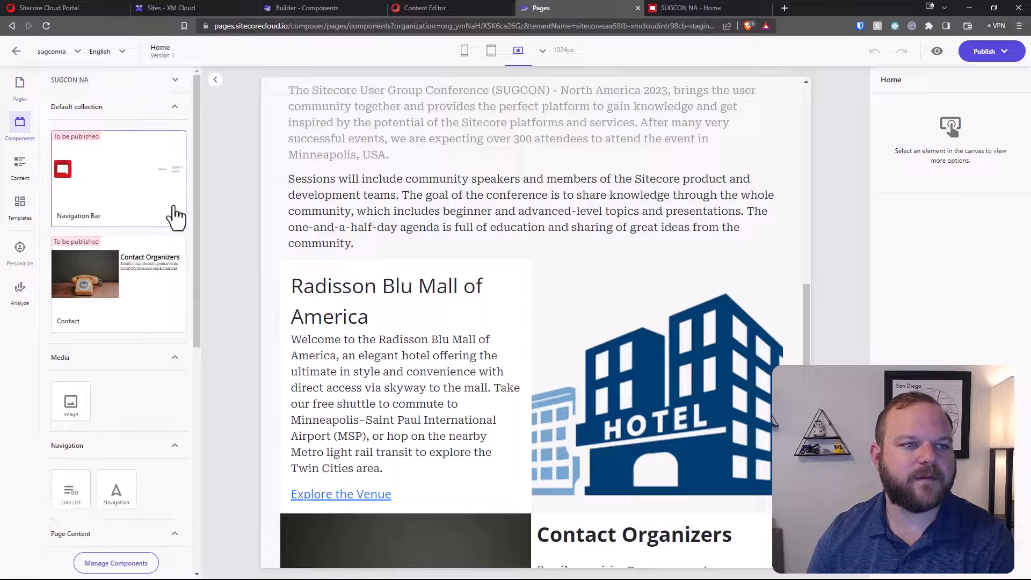
pyautogui.click(175, 107)
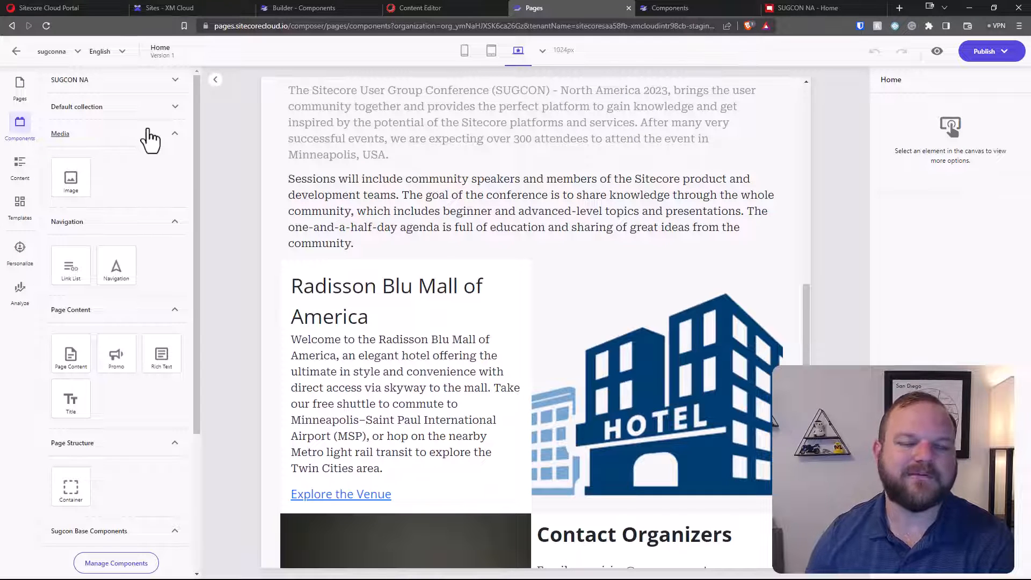
# Stage both the Large Format Screen and Small Format Screen versions of Call To Action in the component builder.
pyautogui.click(300, 8)
pyautogui.scroll(5, 658, 248)
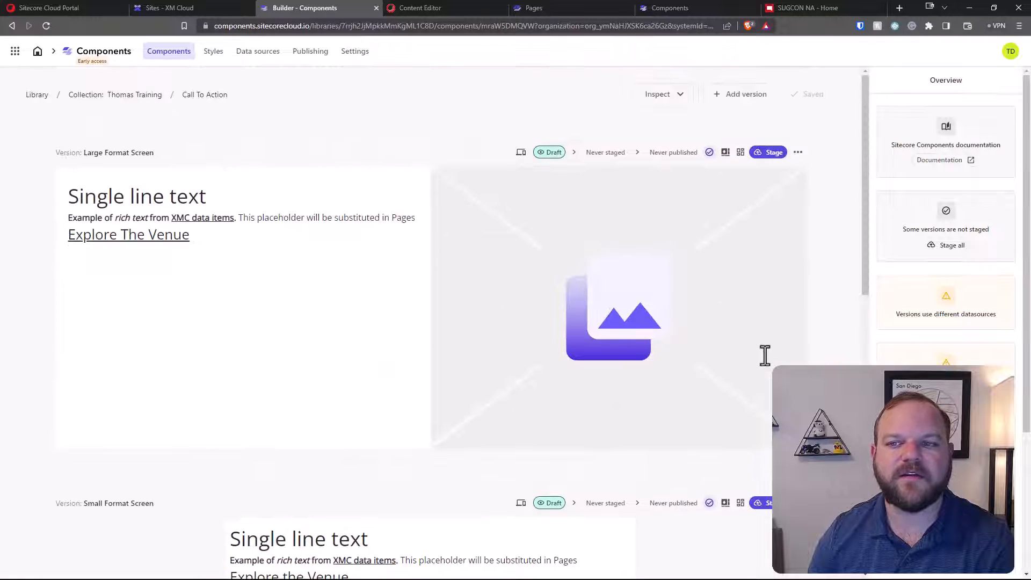
pyautogui.click(772, 155)
pyautogui.click(763, 503)
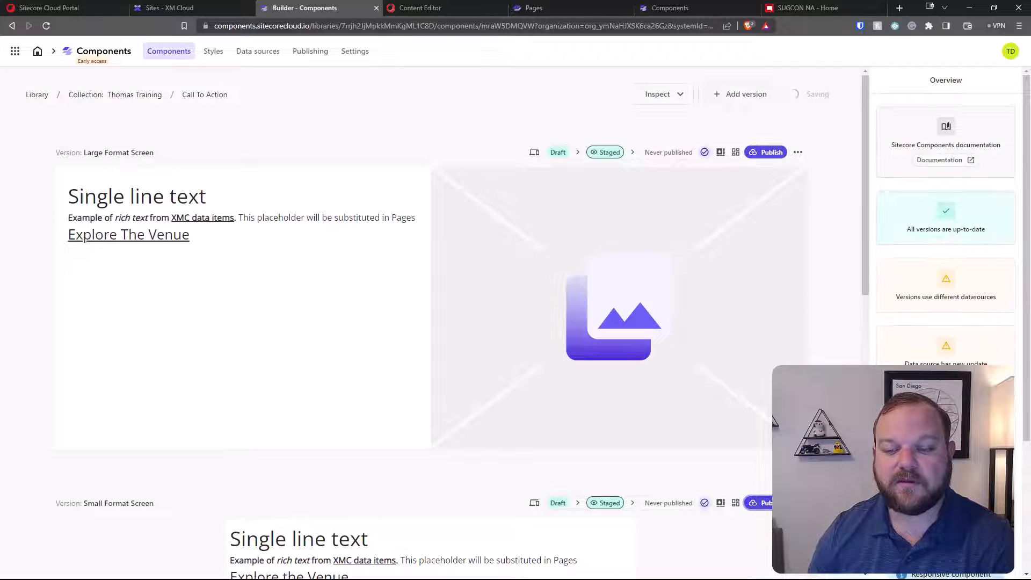
pyautogui.scroll(-2, 797, 350)
# Reload the Home page in Pages and collapse the SUGCON NA and Default collection groups in the component list.
pyautogui.click(551, 9)
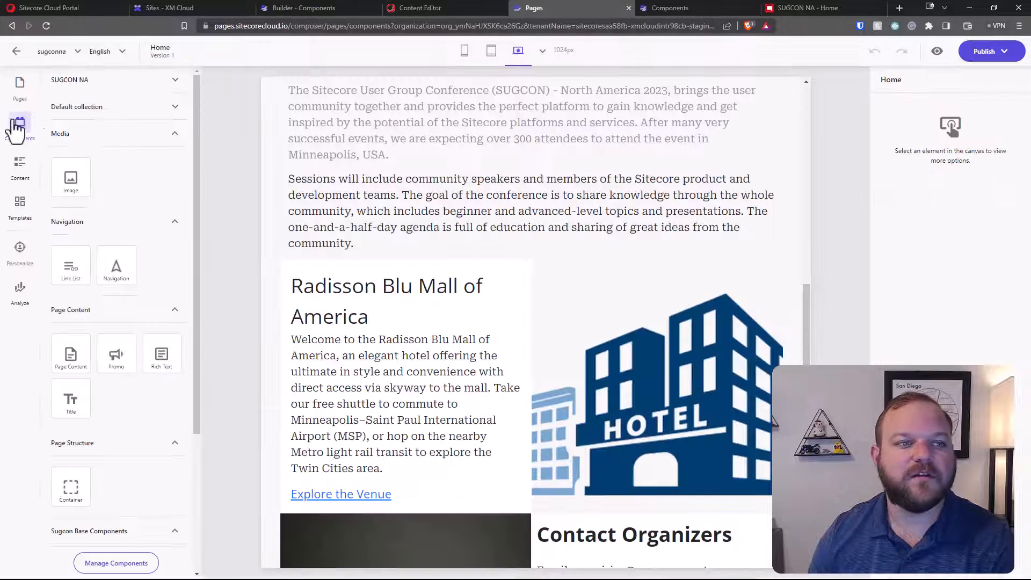
pyautogui.click(46, 25)
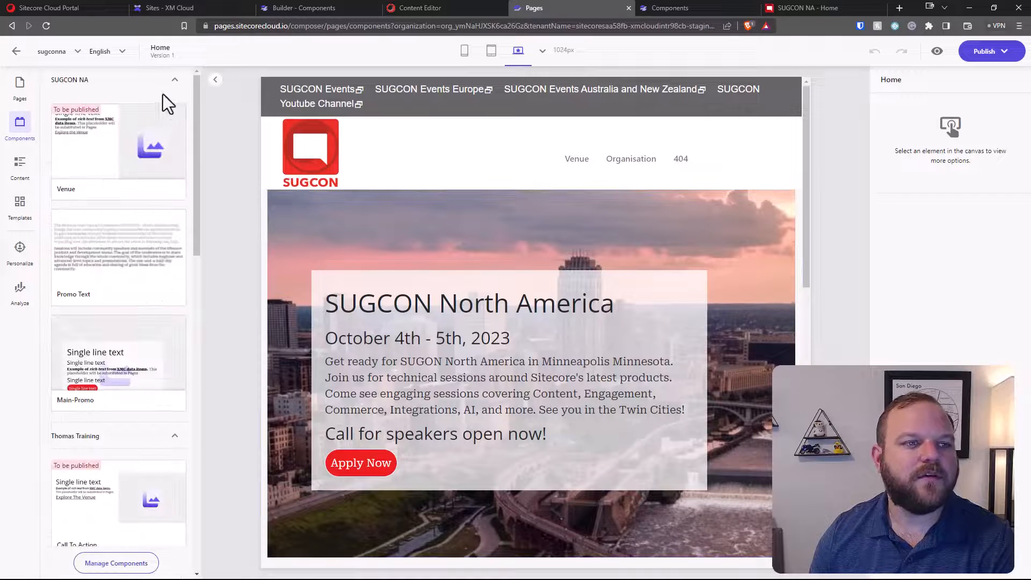
pyautogui.click(176, 80)
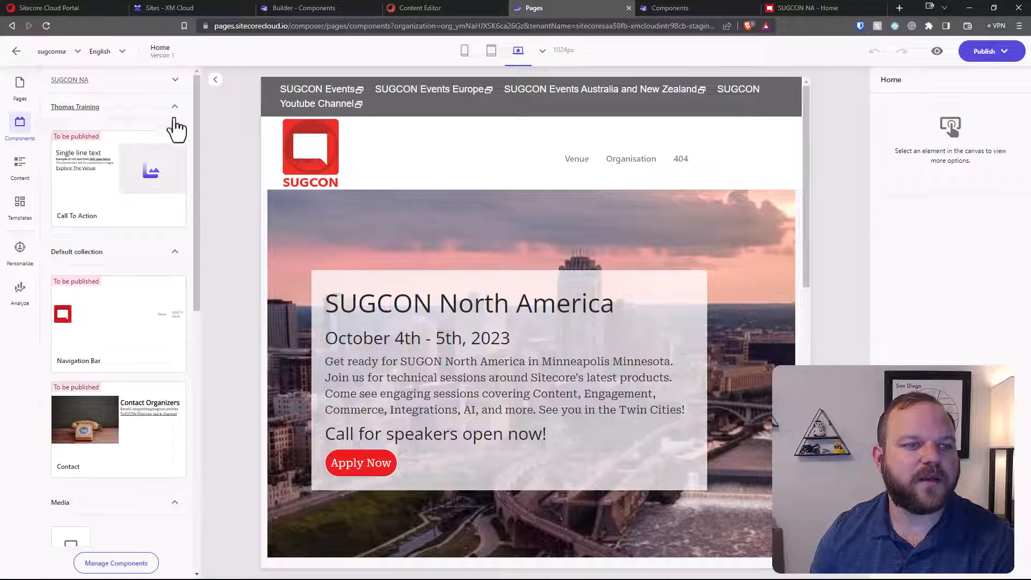
pyautogui.click(172, 257)
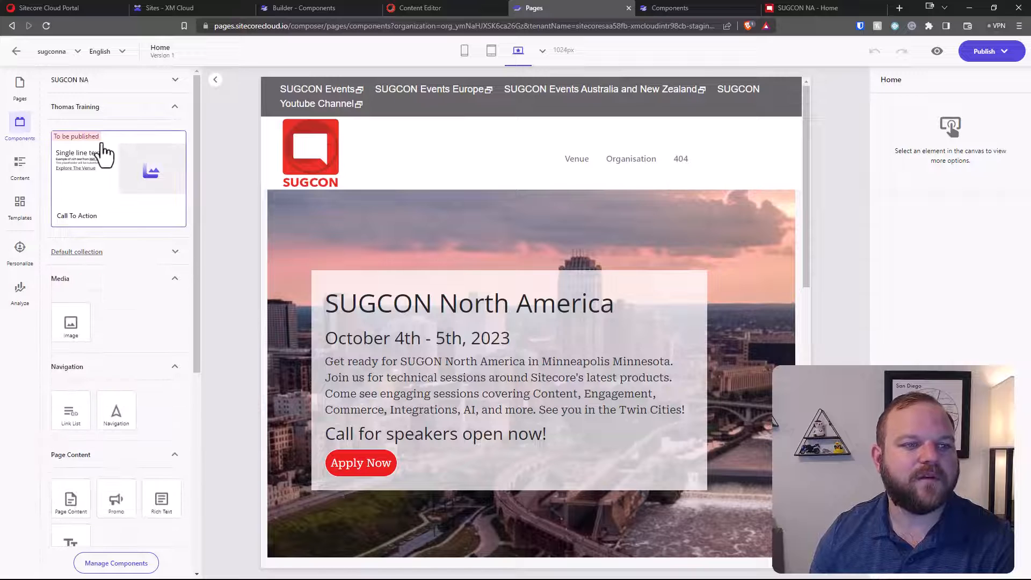
# Place the Call To Action component on the Home page directly above the existing Venue component.
pyautogui.scroll(-7, 609, 253)
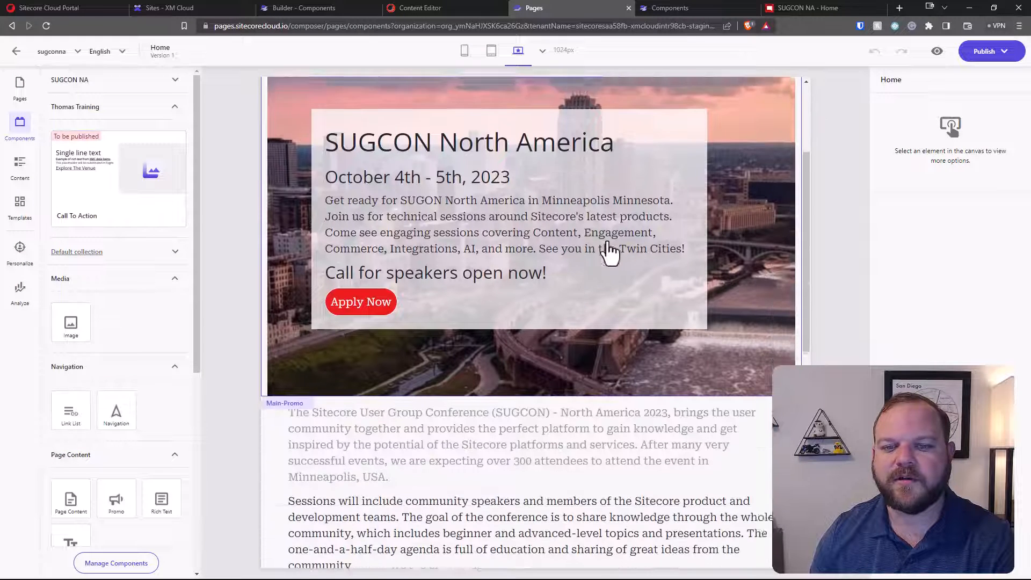
pyautogui.scroll(-1, 609, 253)
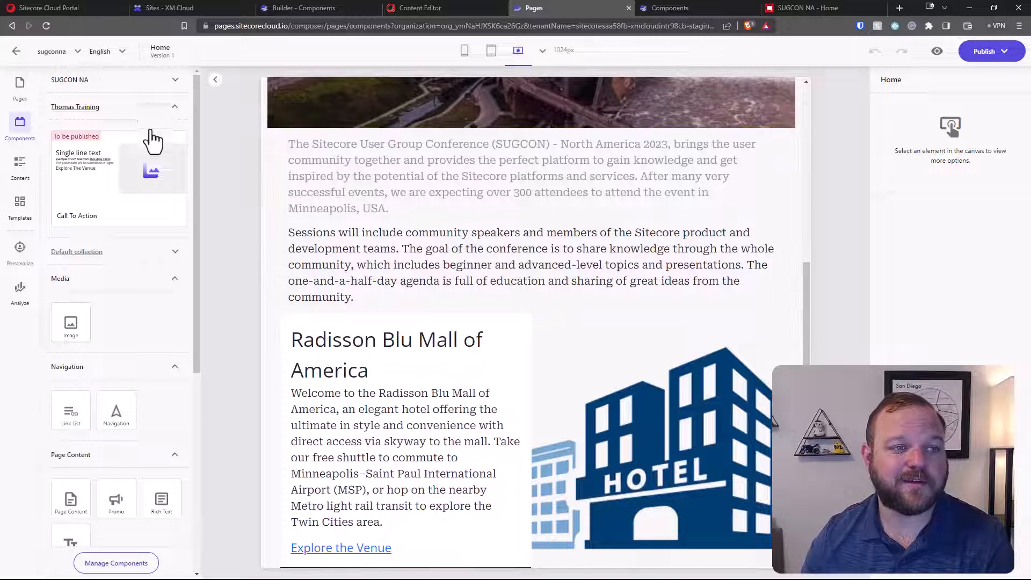
pyautogui.moveTo(120, 180); pyautogui.dragTo(533, 302)
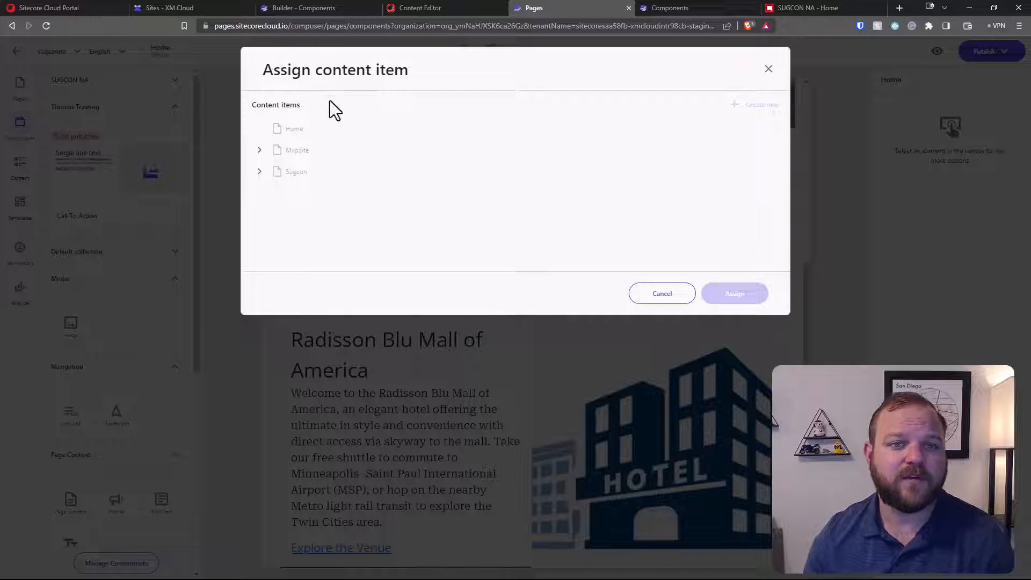
# Assign the Venue content item from Sugcon/SugconNaSxa/Data/CTA to the Call To Action component.
pyautogui.click(260, 171)
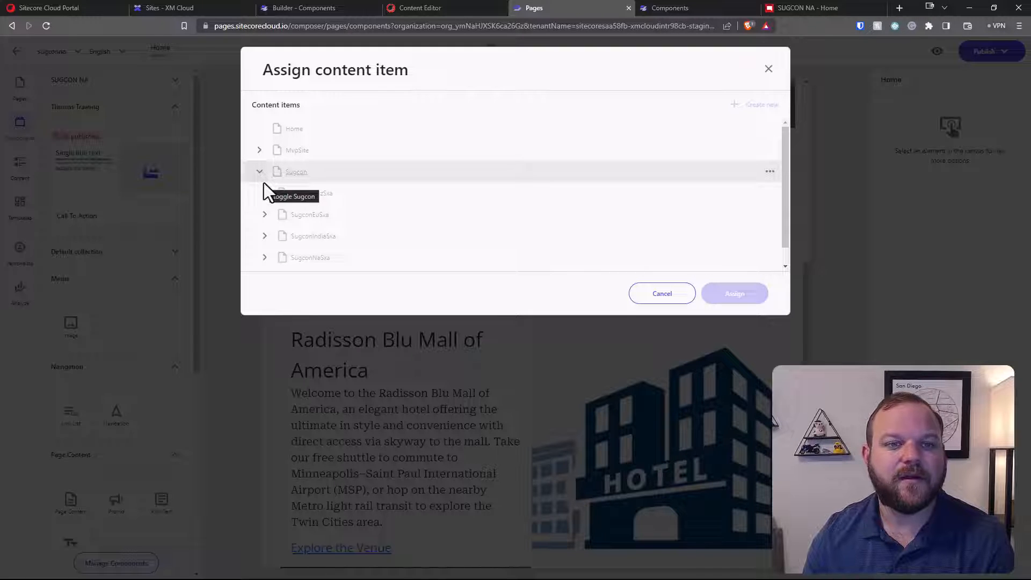
pyautogui.scroll(-1, 263, 185)
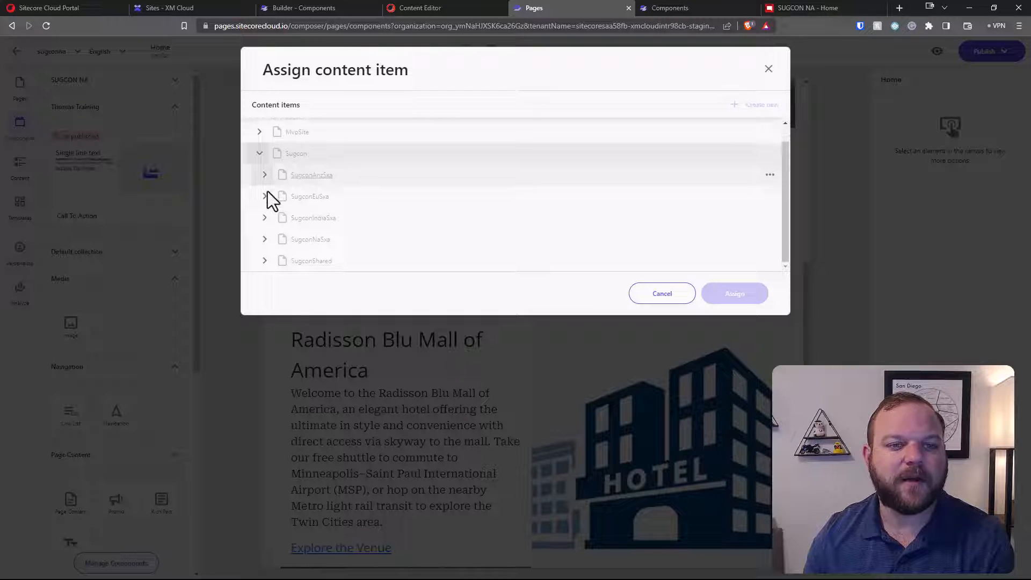
pyautogui.click(264, 239)
pyautogui.scroll(-3, 276, 226)
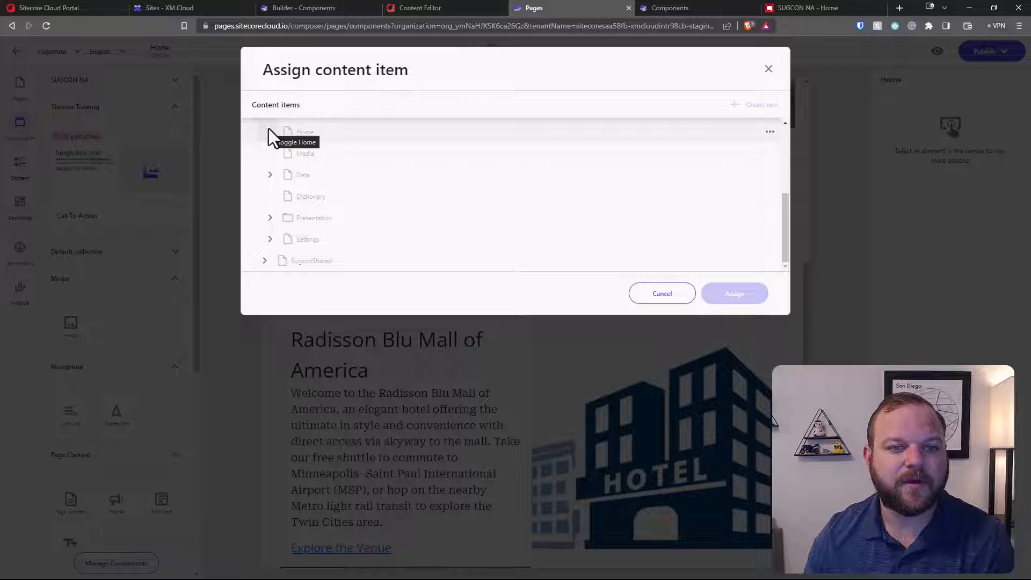
pyautogui.click(270, 175)
pyautogui.click(275, 197)
pyautogui.click(314, 219)
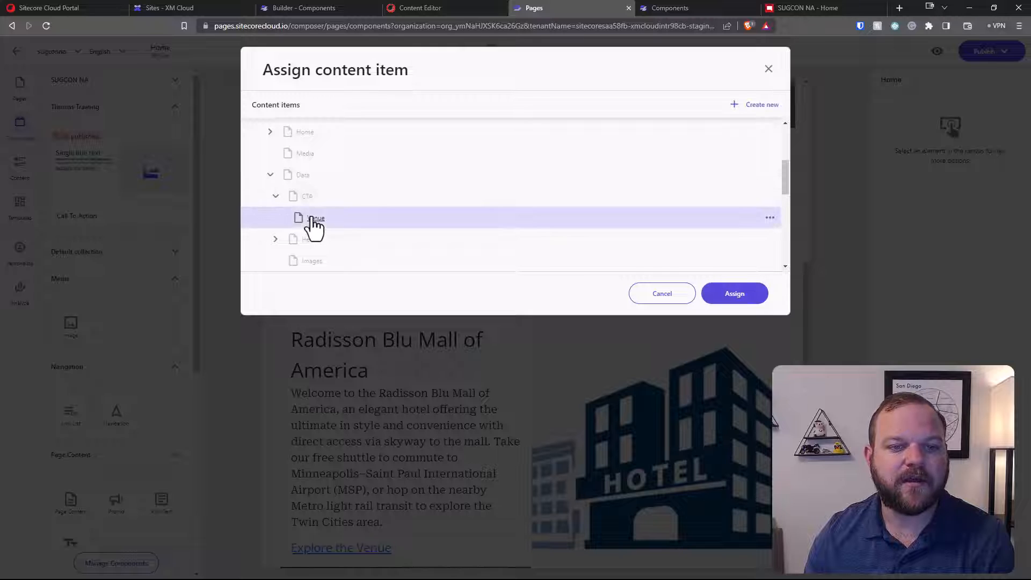
pyautogui.click(735, 293)
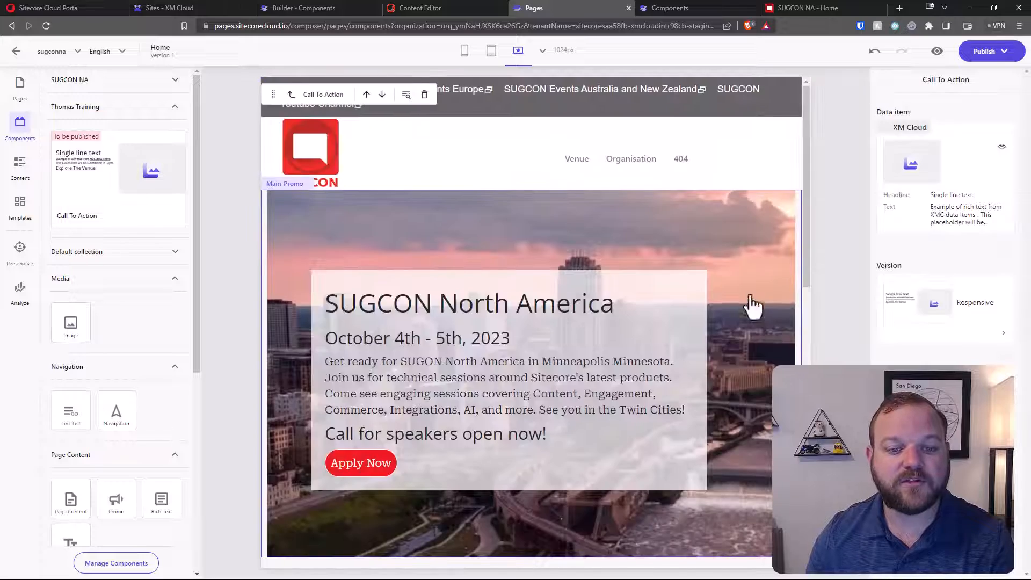
# Compare the added Call To Action with the existing Venue component in the editor and in a full-page preview.
pyautogui.scroll(-2, 486, 414)
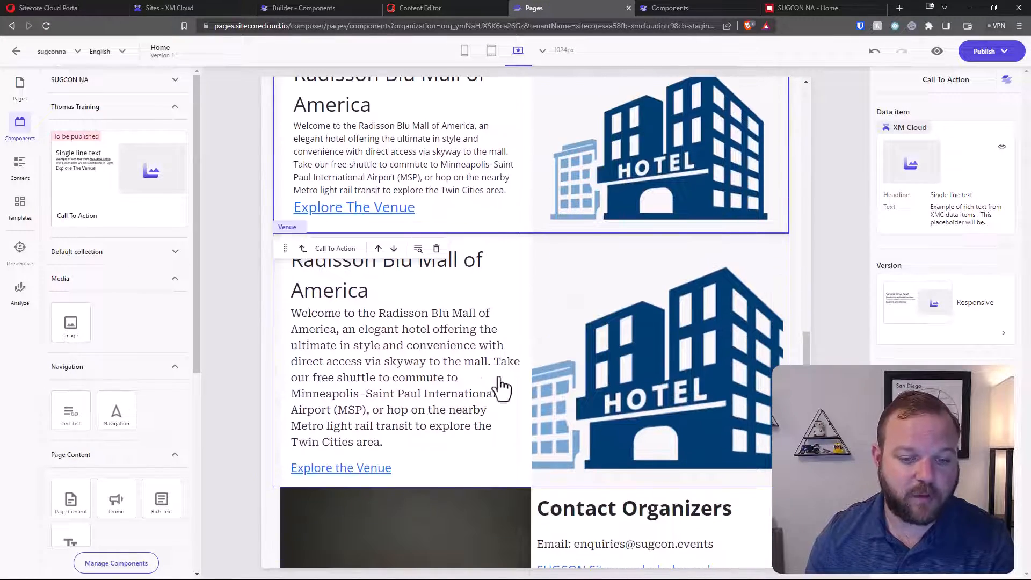
pyautogui.scroll(2, 452, 349)
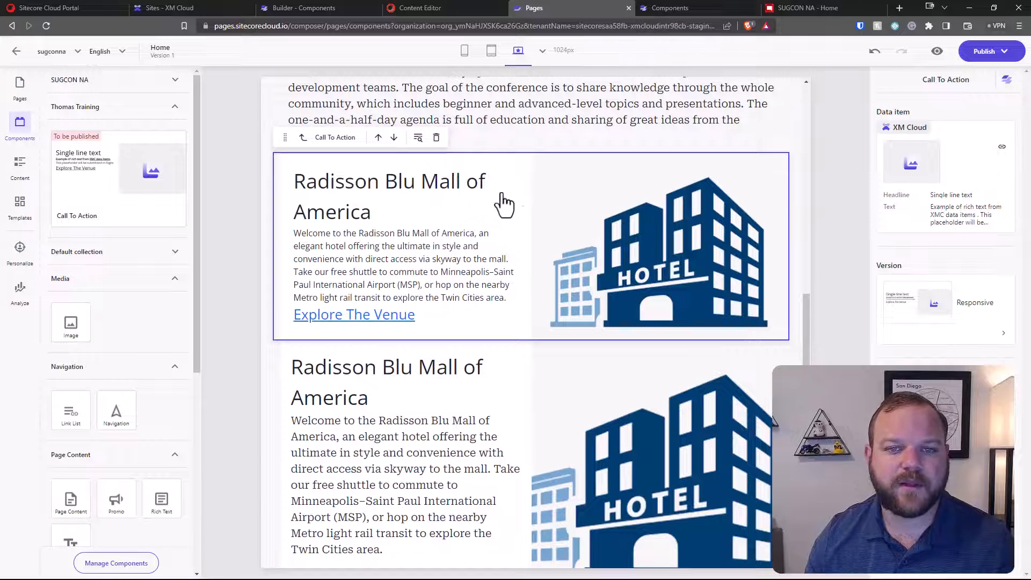
pyautogui.scroll(-2, 575, 244)
pyautogui.scroll(3, 573, 244)
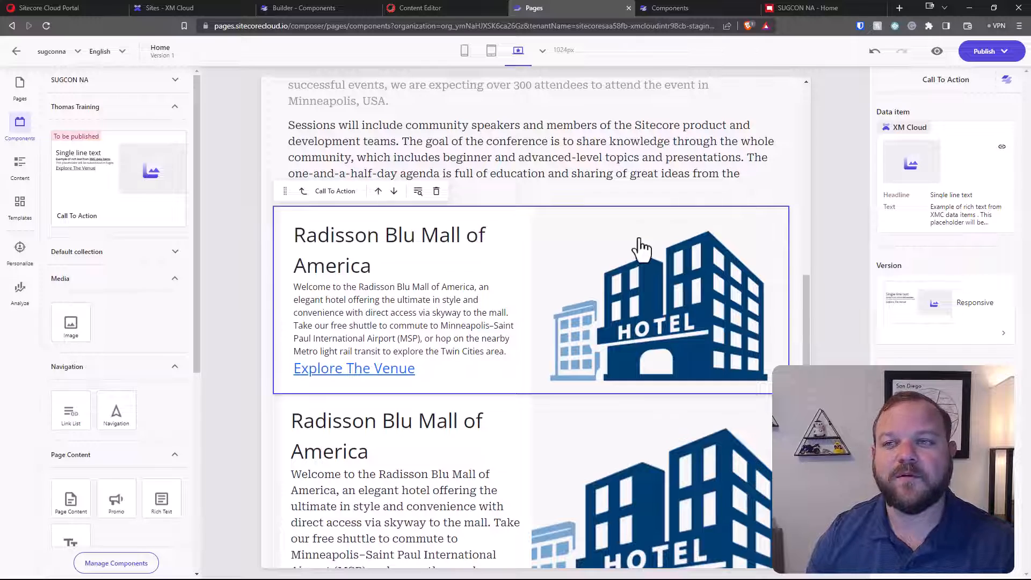
pyautogui.click(933, 53)
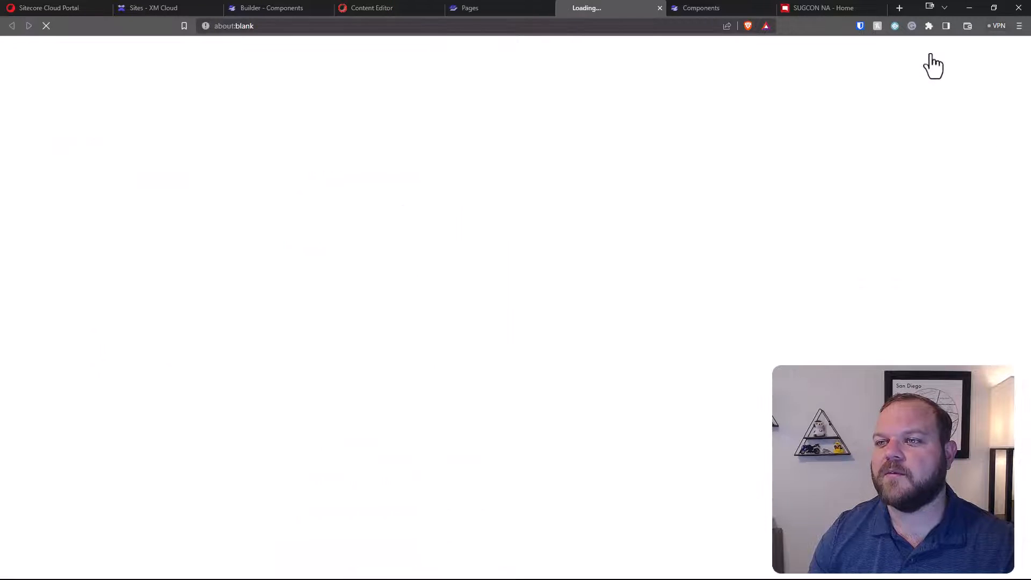
pyautogui.scroll(-5, 894, 247)
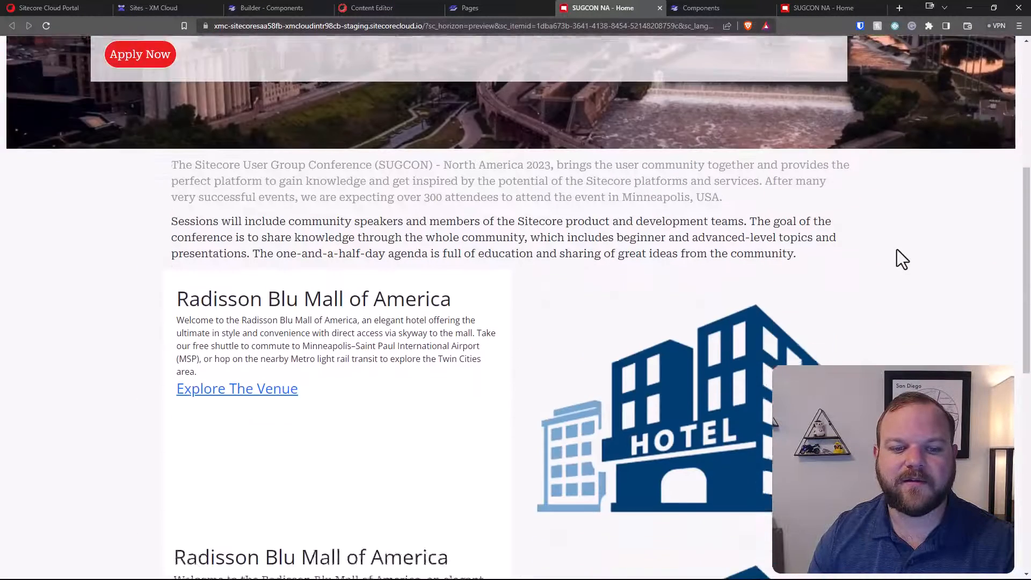
pyautogui.scroll(-5, 896, 249)
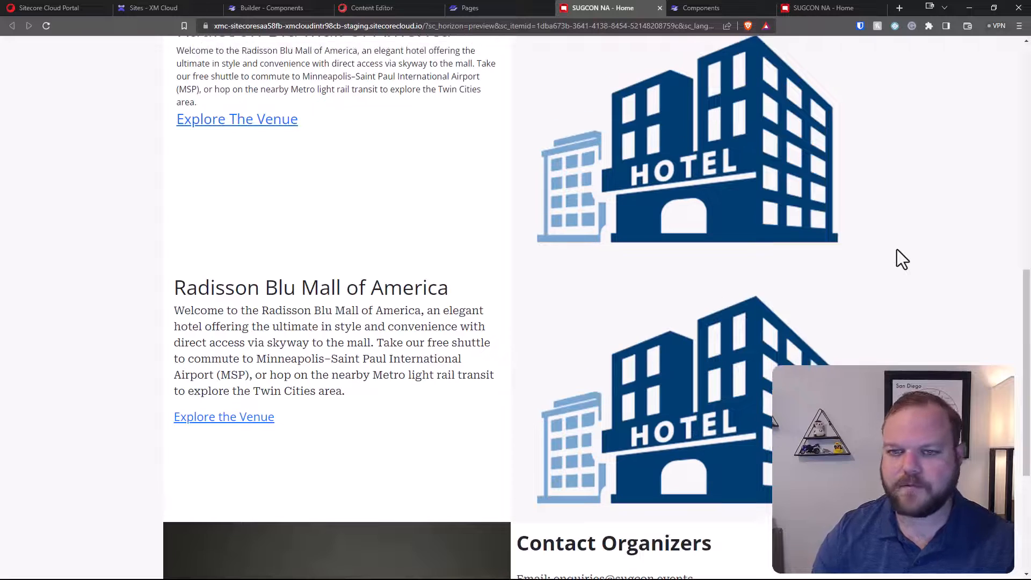
# Narrow the previewed page with the browser's developer tools and examine the Call To Action's small-screen layout.
pyautogui.press('F12')
pyautogui.scroll(-8, 195, 234)
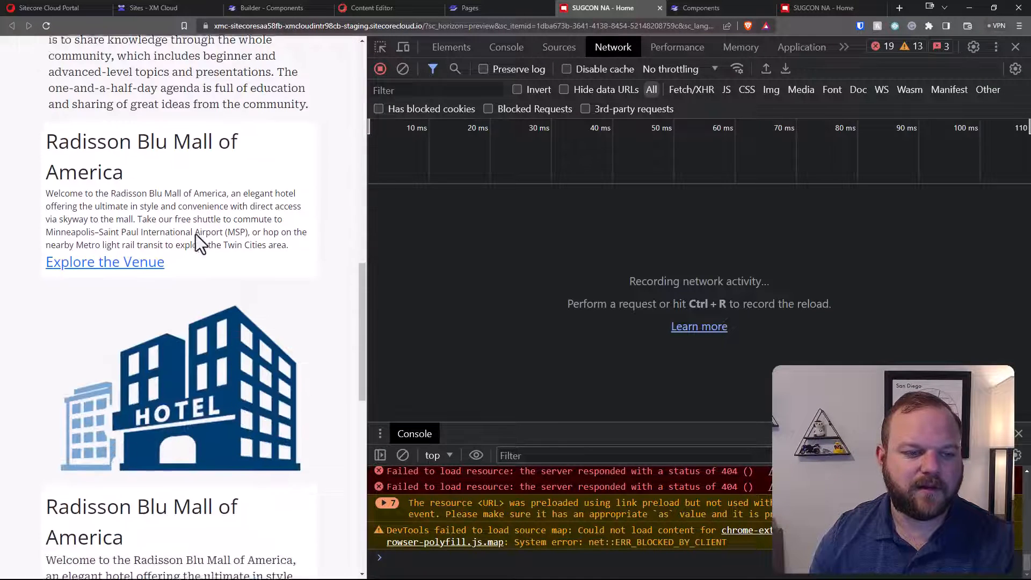
pyautogui.scroll(3, 240, 288)
pyautogui.scroll(-6, 240, 289)
pyautogui.scroll(8, 244, 293)
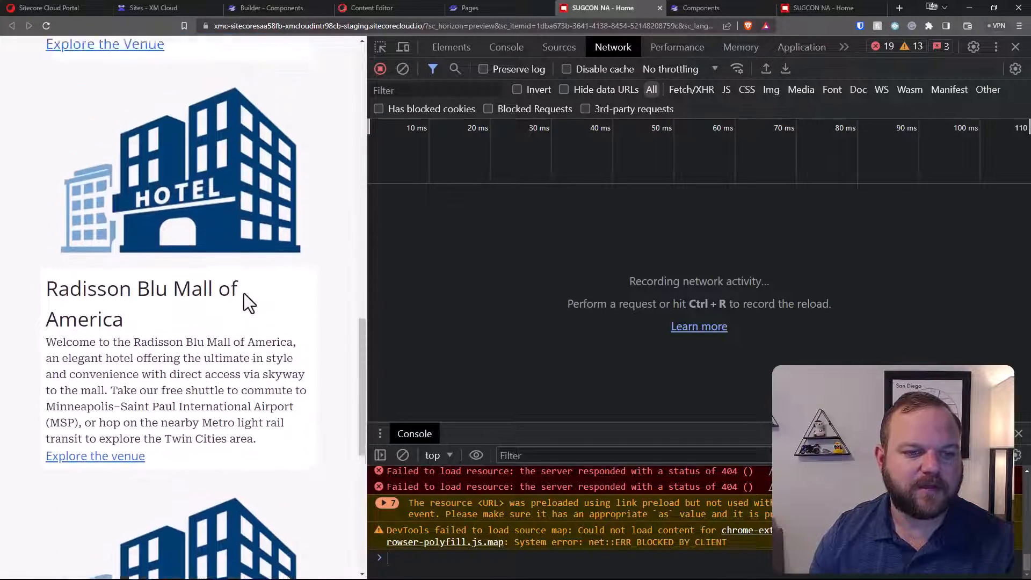
pyautogui.scroll(10, 364, 215)
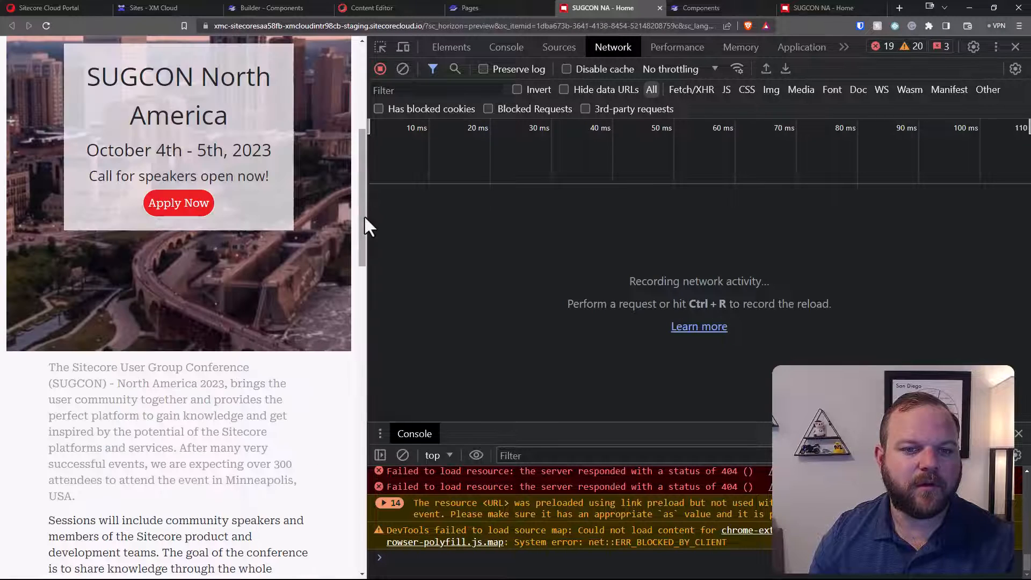
# Widen the previewed Home page and compare the Call To Action's large-screen layout with its narrow layout.
pyautogui.scroll(-6, 330, 282)
pyautogui.scroll(-4, 329, 282)
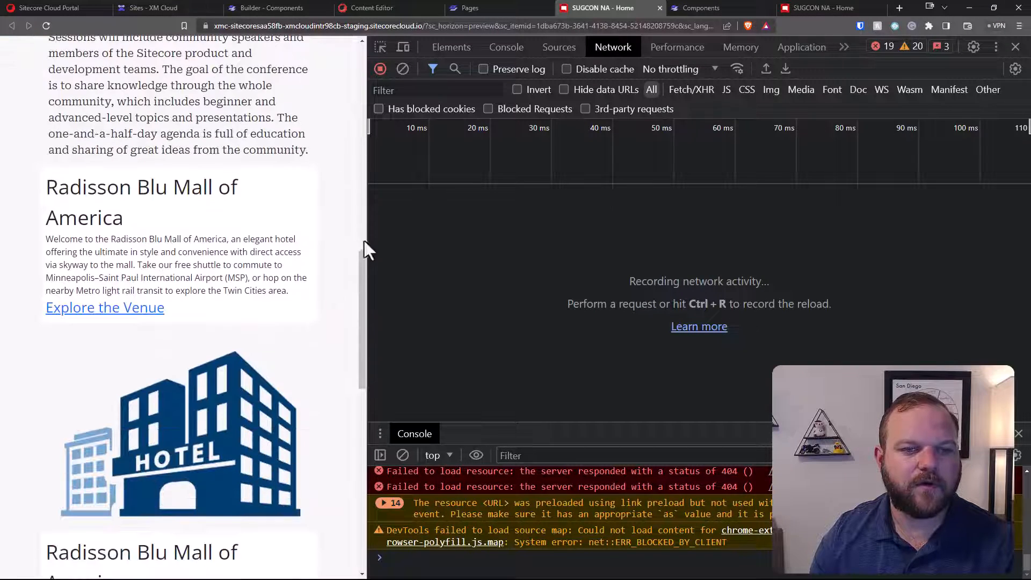
pyautogui.moveTo(361, 240); pyautogui.dragTo(780, 285)
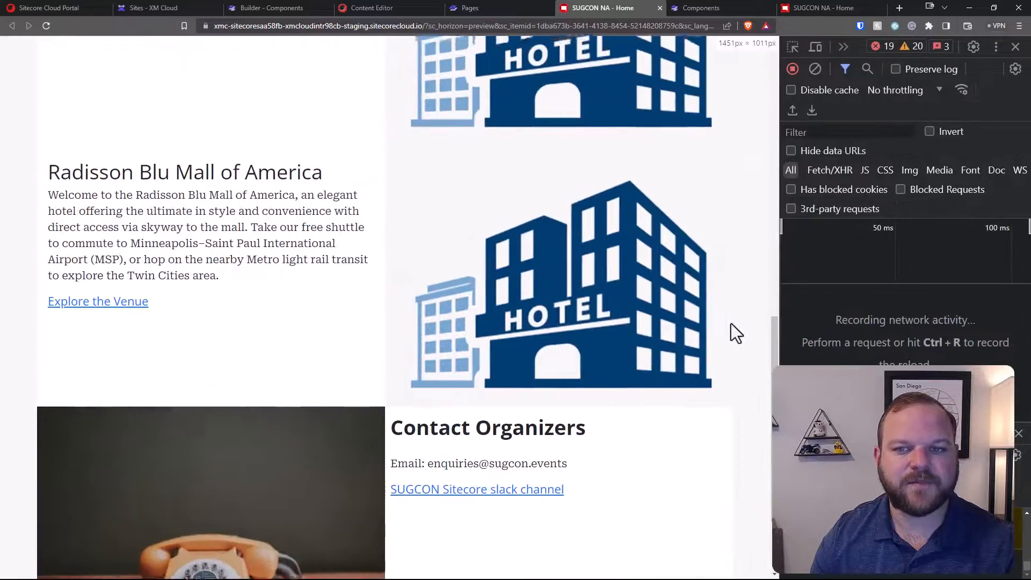
pyautogui.scroll(5, 731, 324)
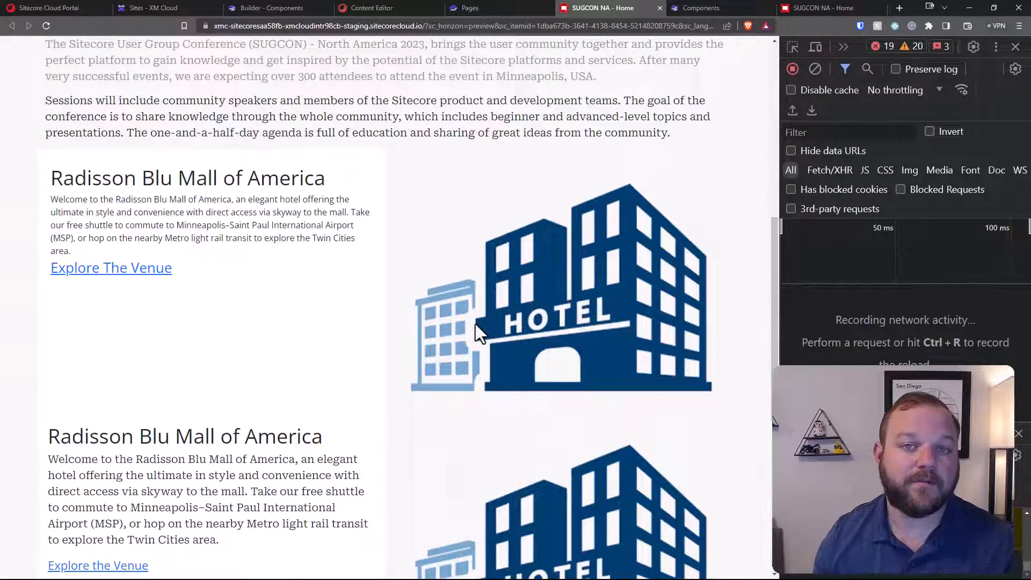
# Remove the Call To Action component above the existing Venue component from the Home page in the Pages editor.
pyautogui.click(476, 3)
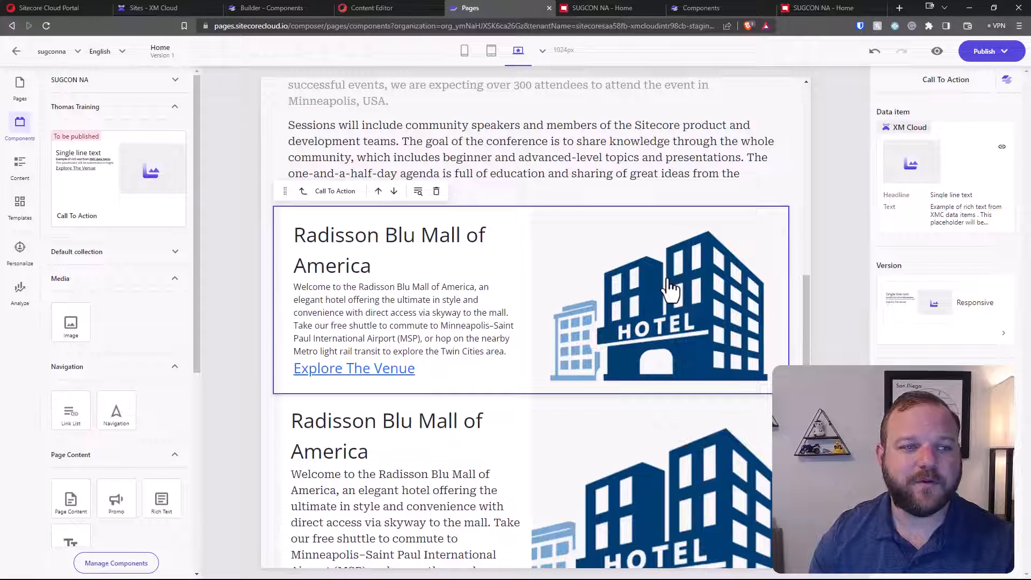
pyautogui.click(437, 193)
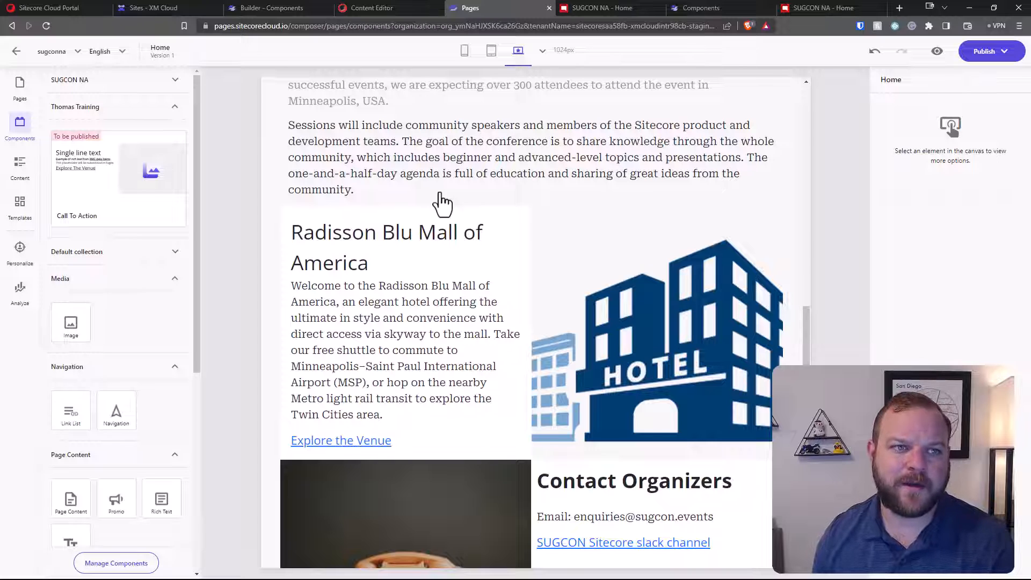
# Review the Large Format Screen and Small Format Screen versions in the component builder, checking against the Home page preview and editor.
pyautogui.click(283, 9)
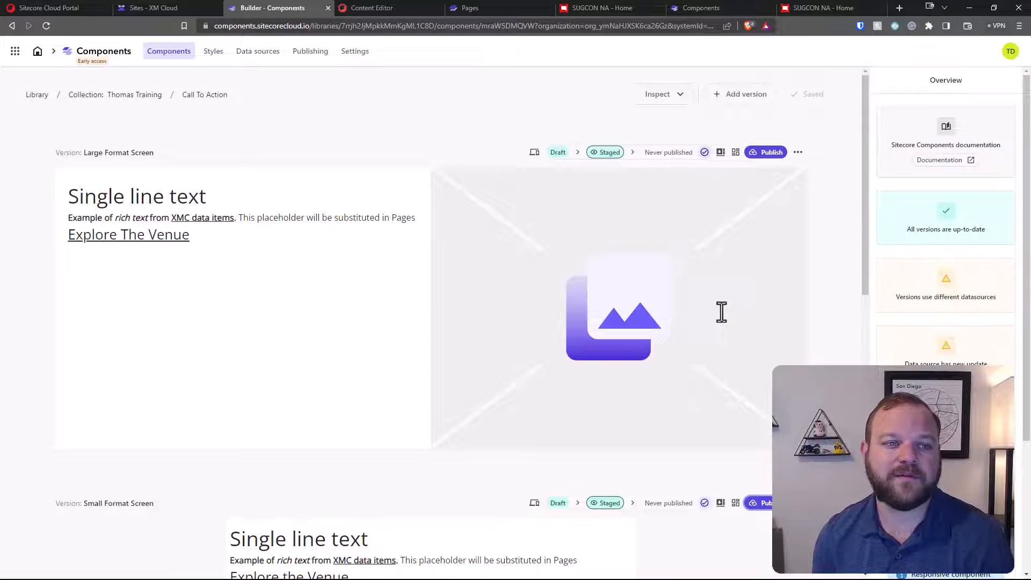
pyautogui.scroll(-3, 721, 312)
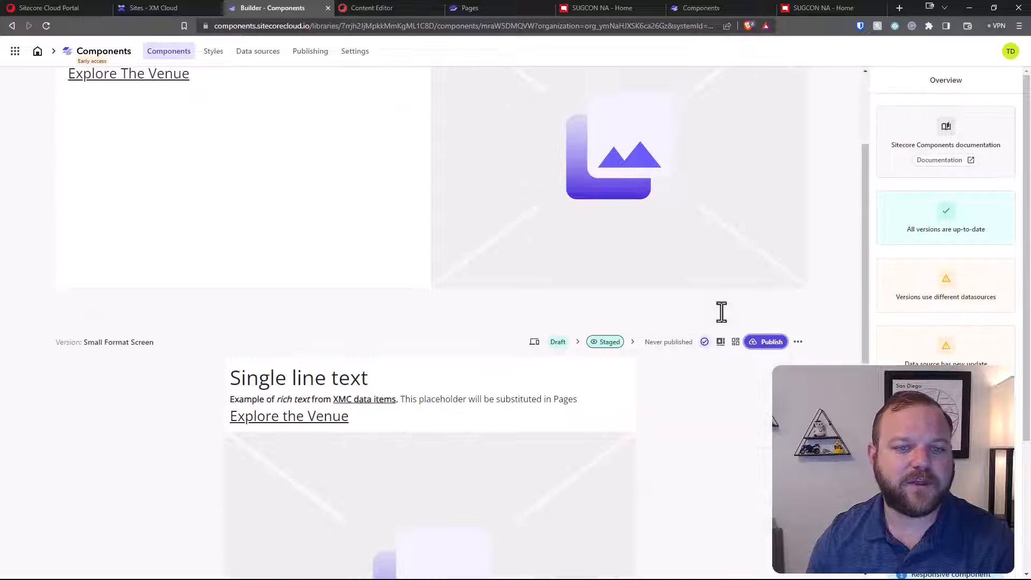
pyautogui.scroll(3, 722, 312)
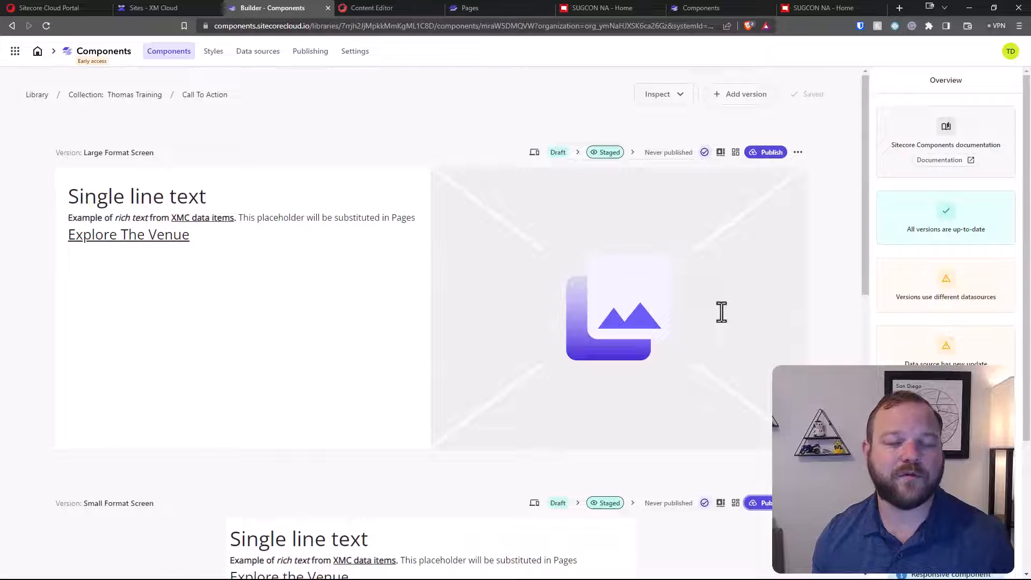
pyautogui.scroll(-1, 721, 312)
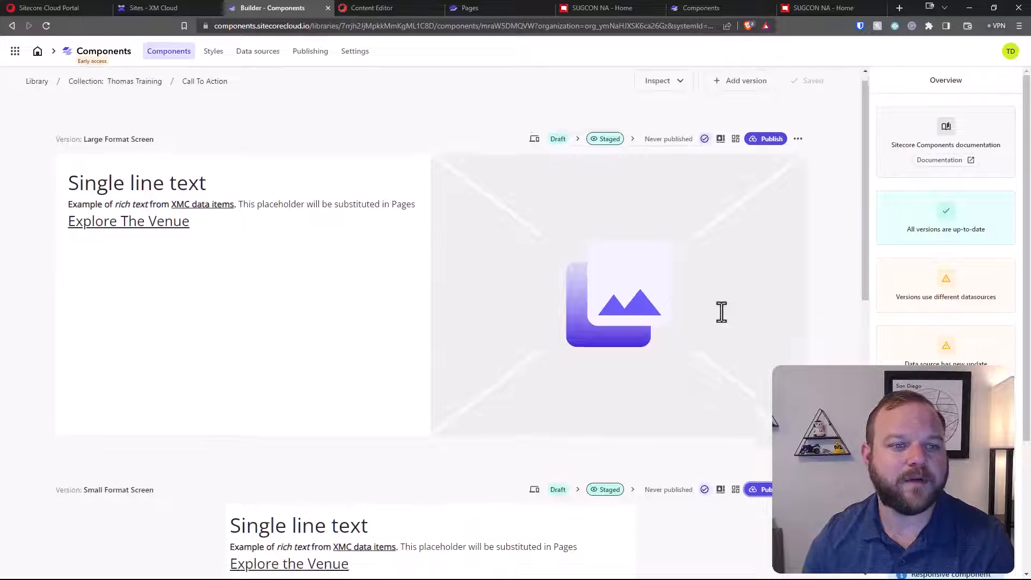
pyautogui.scroll(-5, 722, 312)
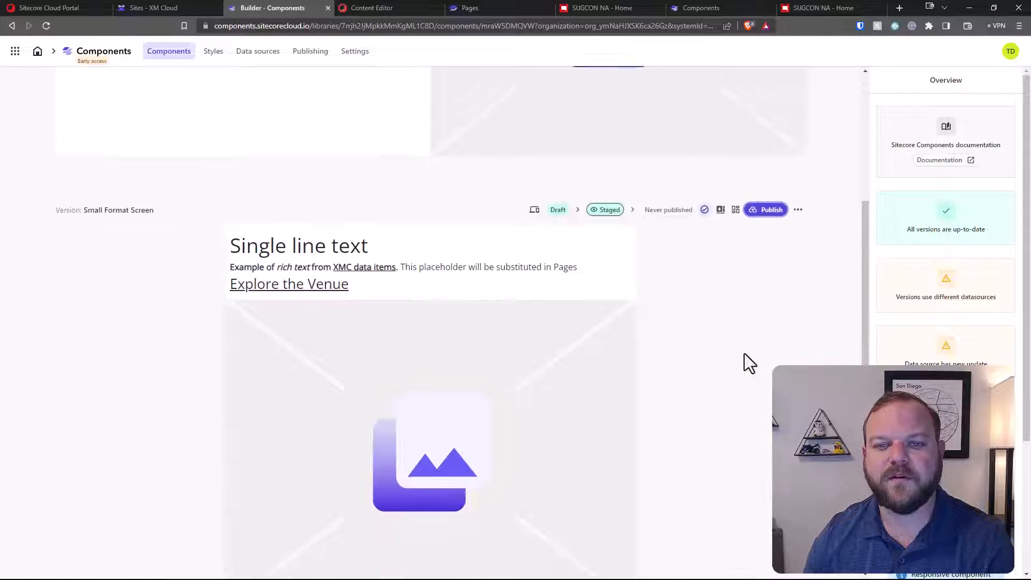
pyautogui.scroll(5, 744, 353)
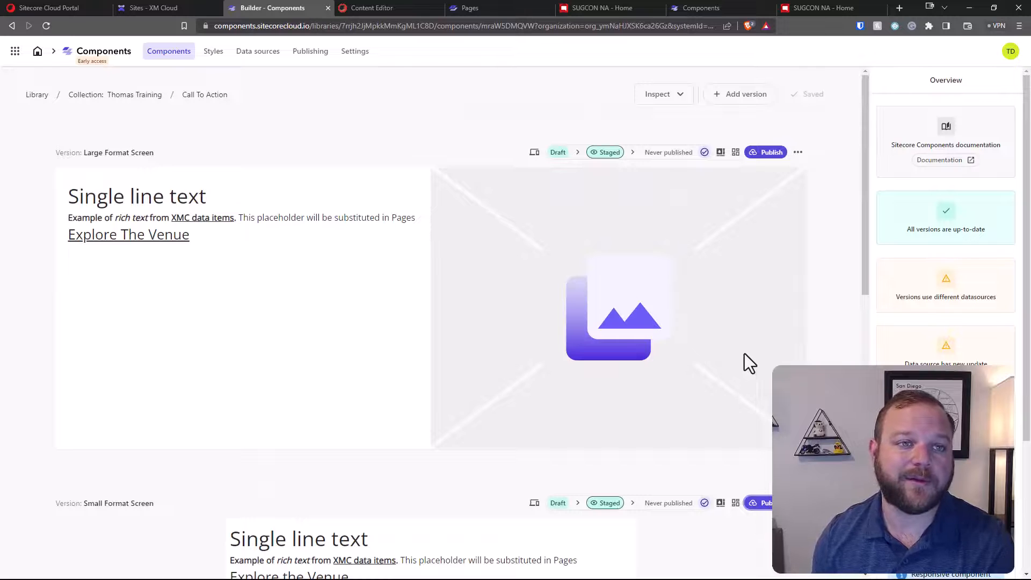
pyautogui.click(627, 8)
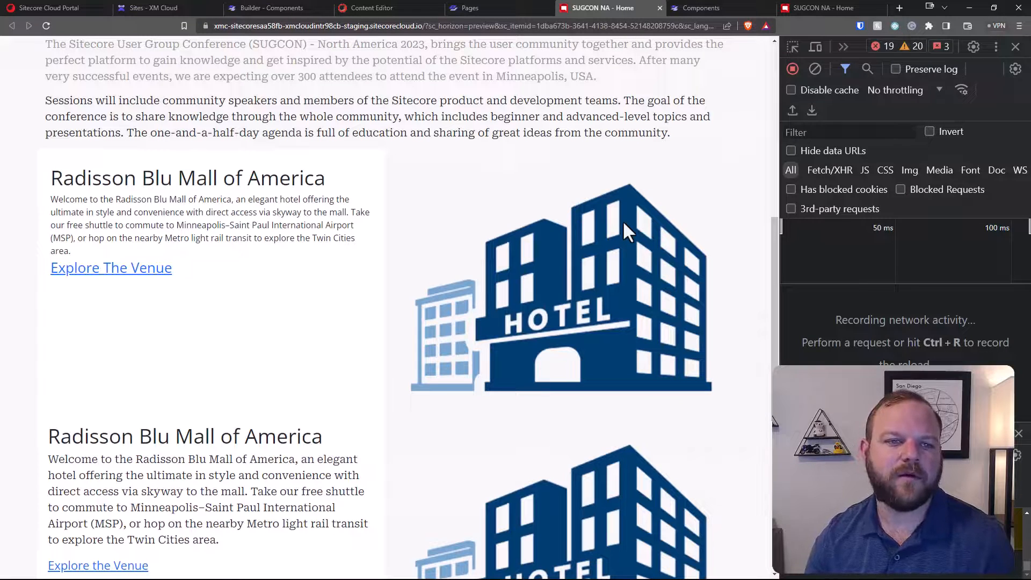
pyautogui.click(300, 8)
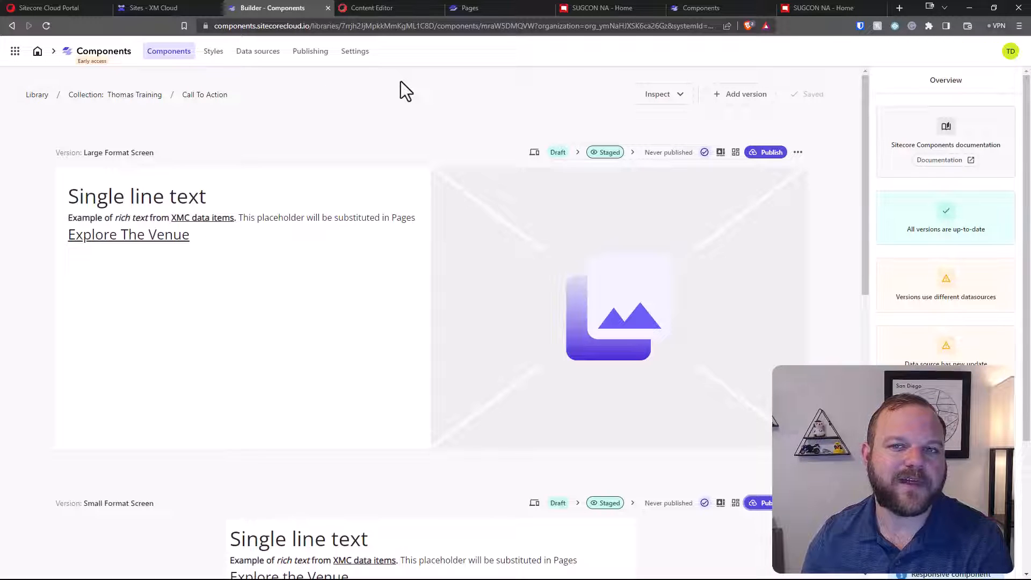
pyautogui.scroll(-1, 401, 81)
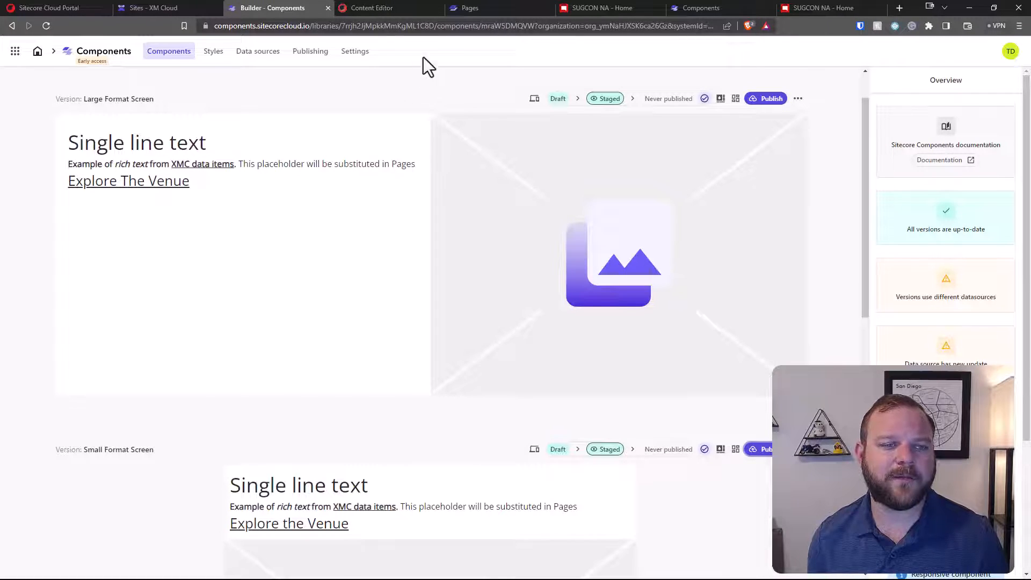
pyautogui.click(475, 7)
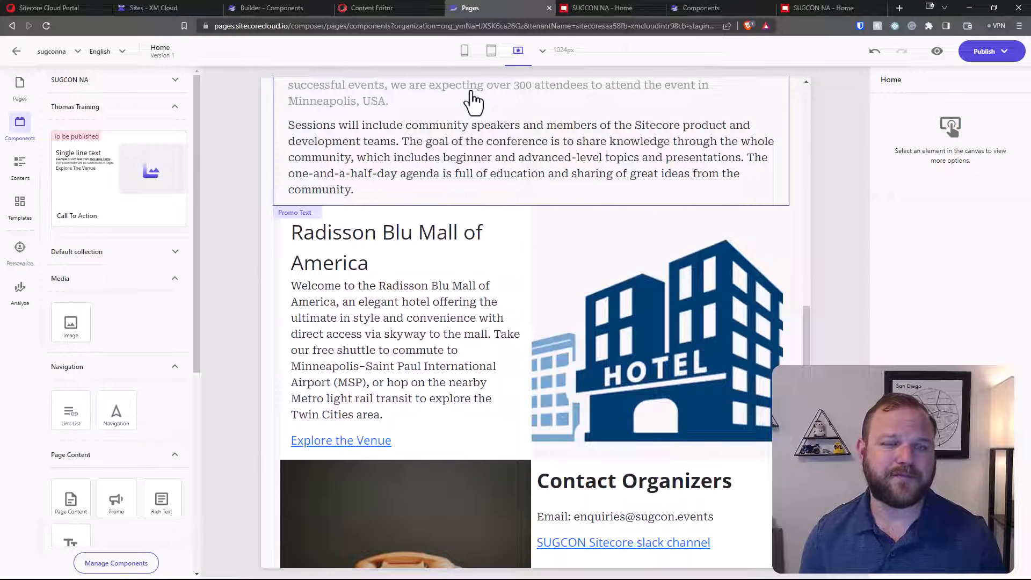
pyautogui.click(315, 7)
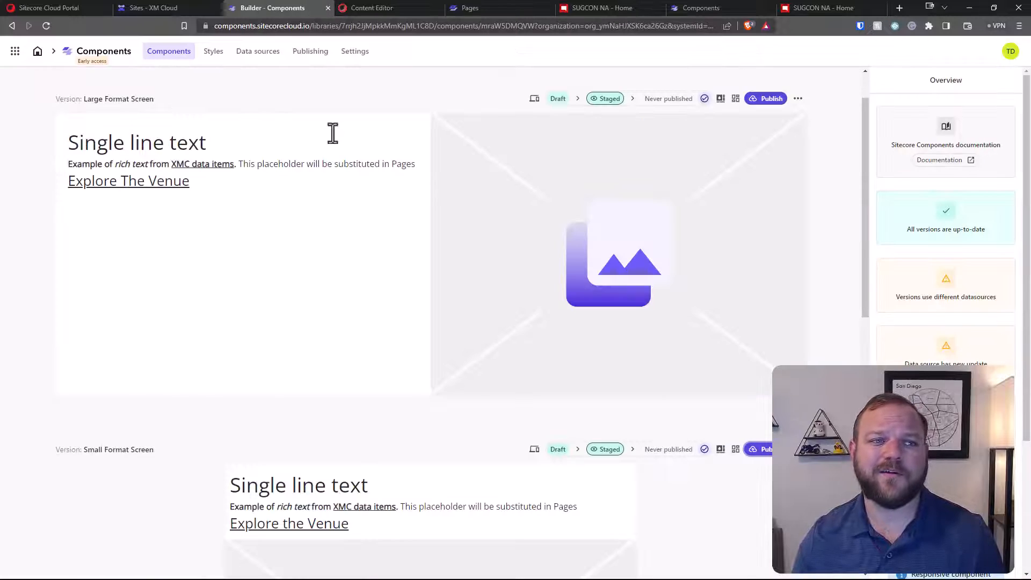